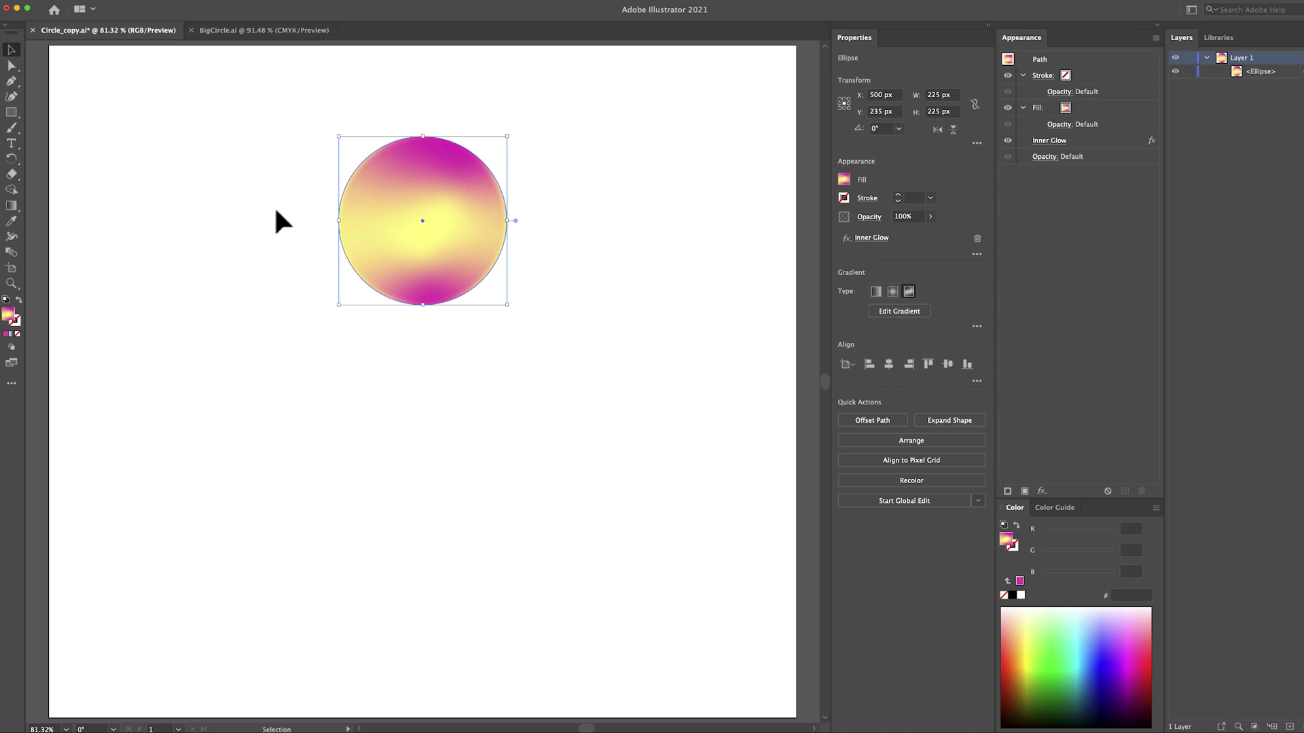
click(11, 205)
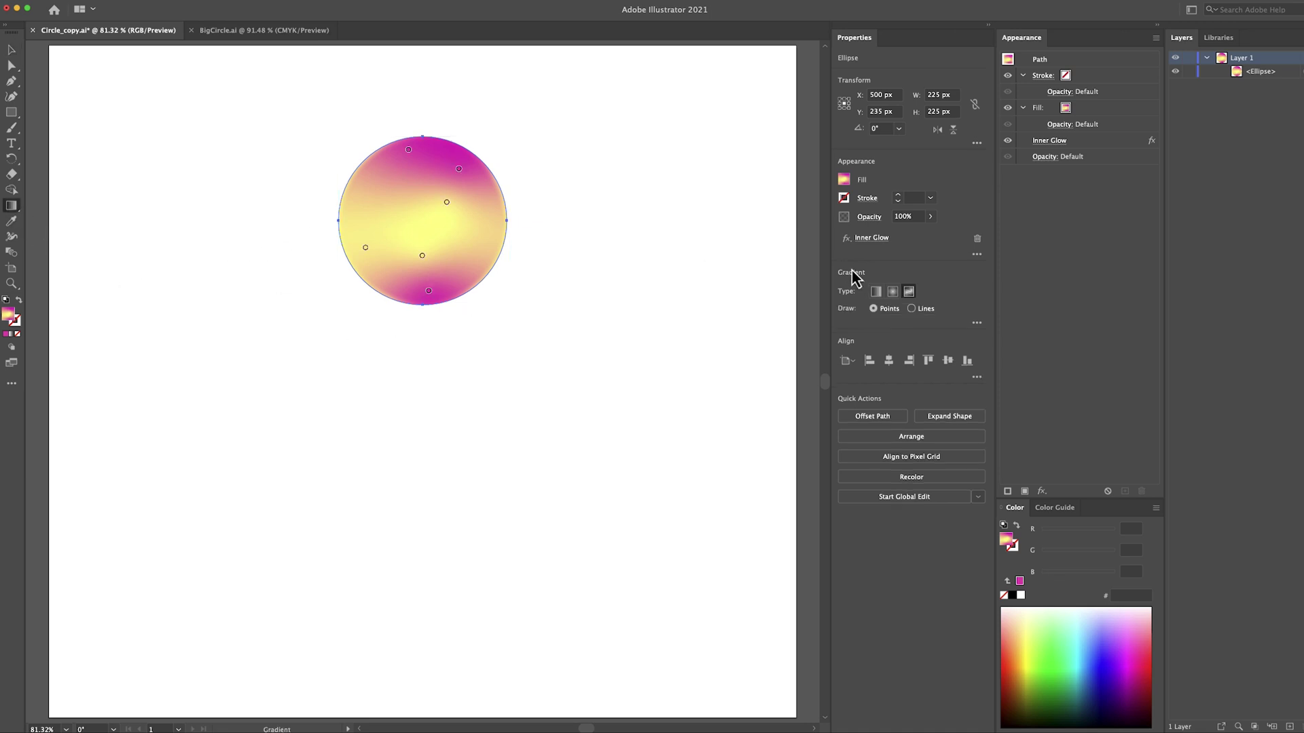
double_click(408, 150)
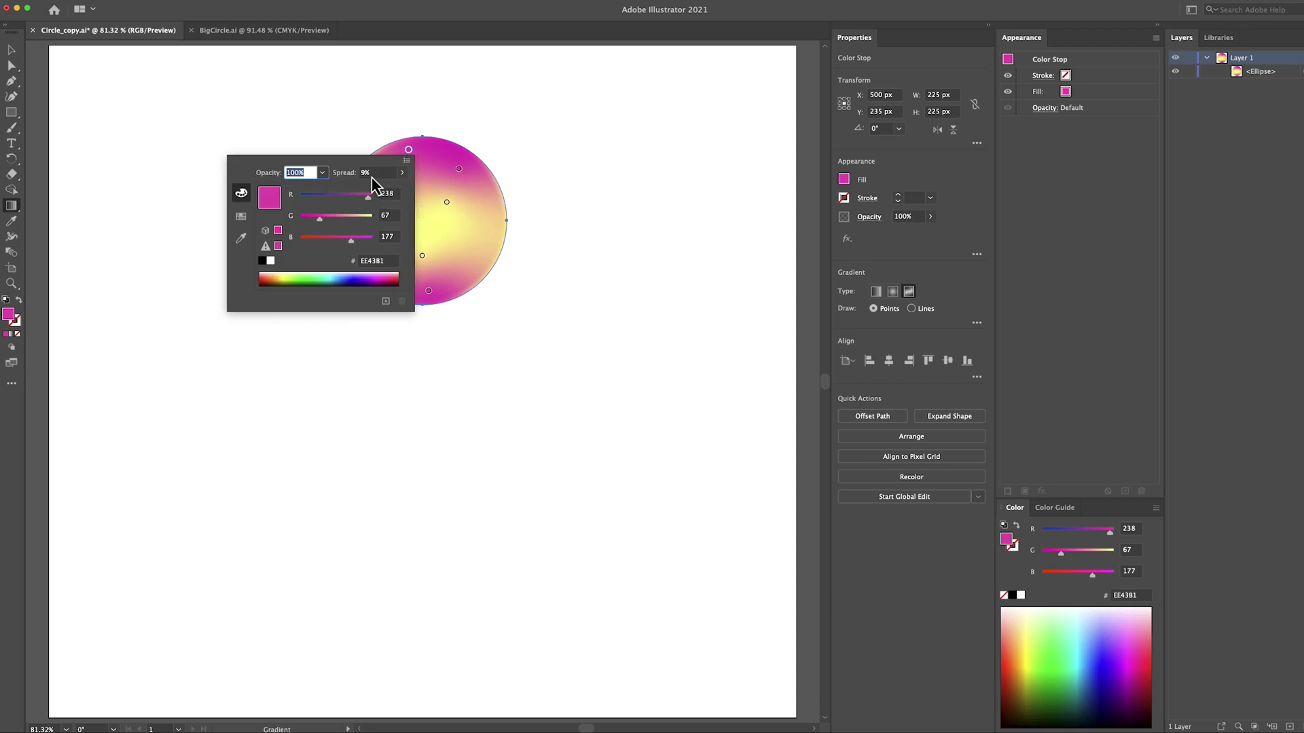
click(514, 173)
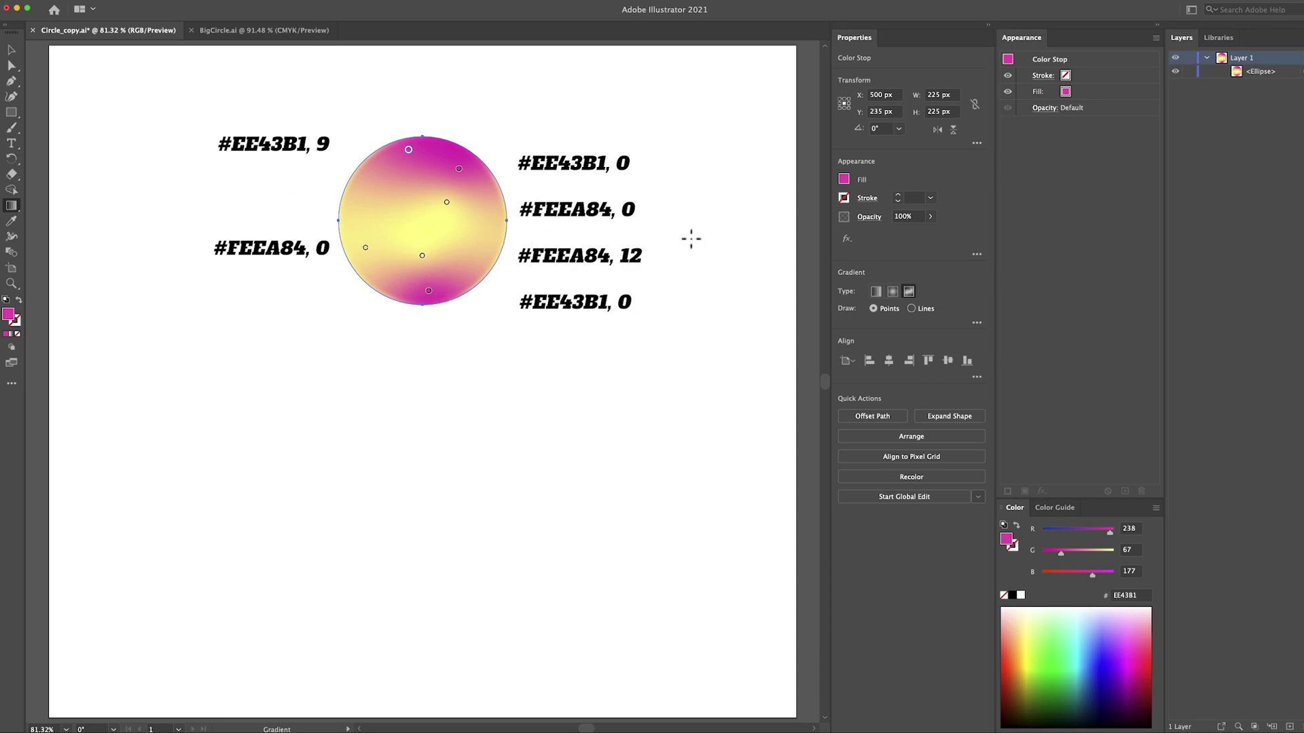
click(872, 239)
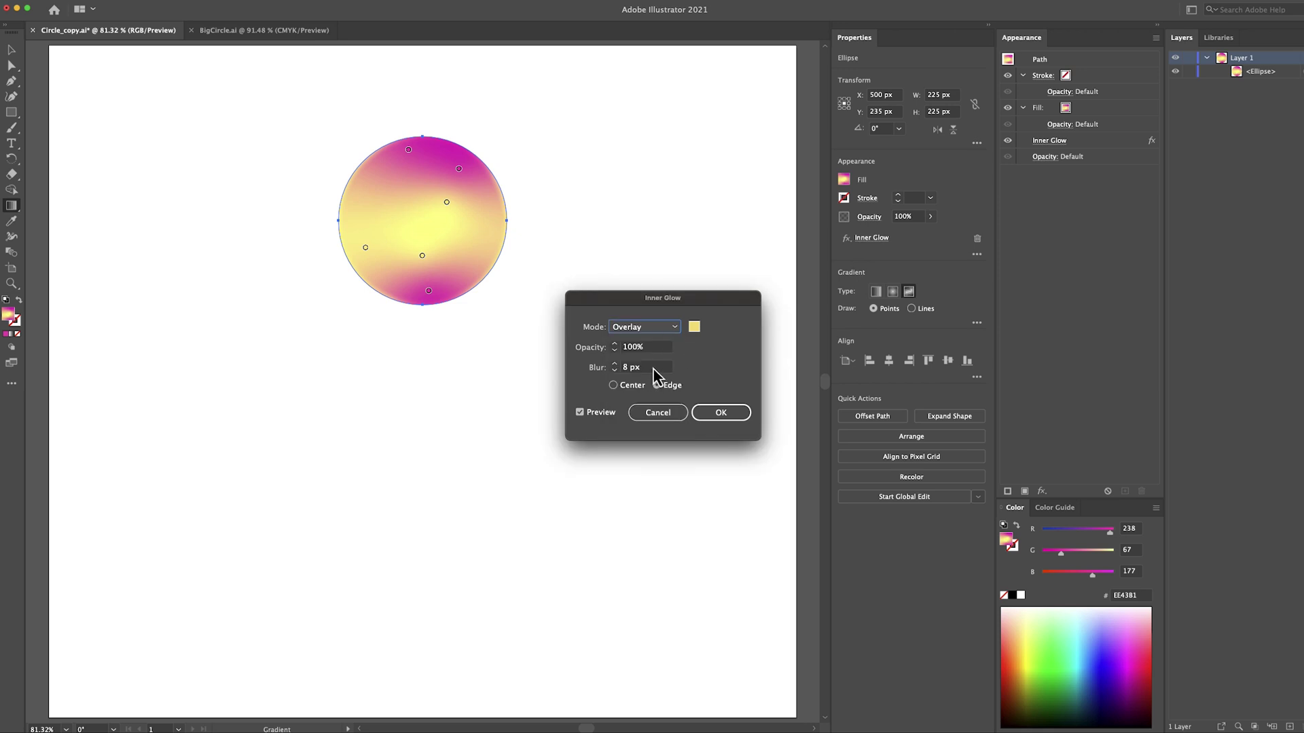
click(660, 413)
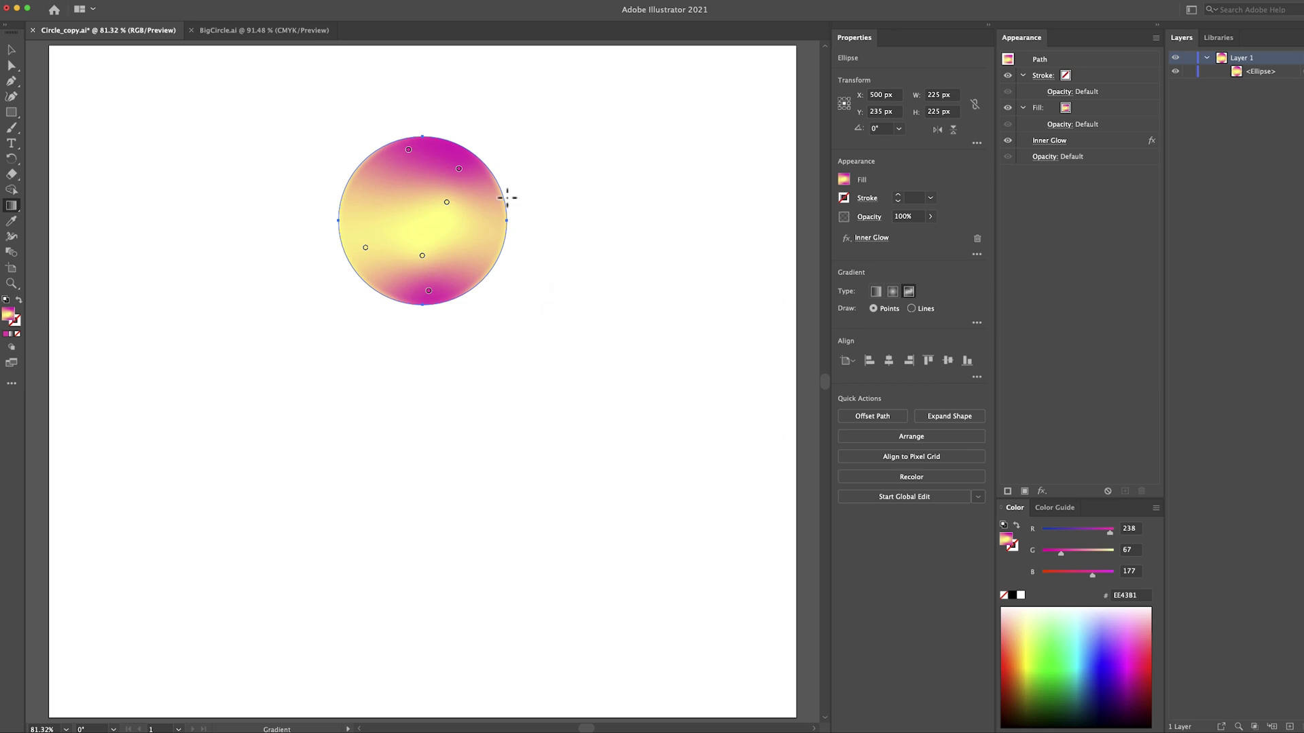
Radially repeat the gradient circle as 6 instances on a 215 px radius.
click(131, 7)
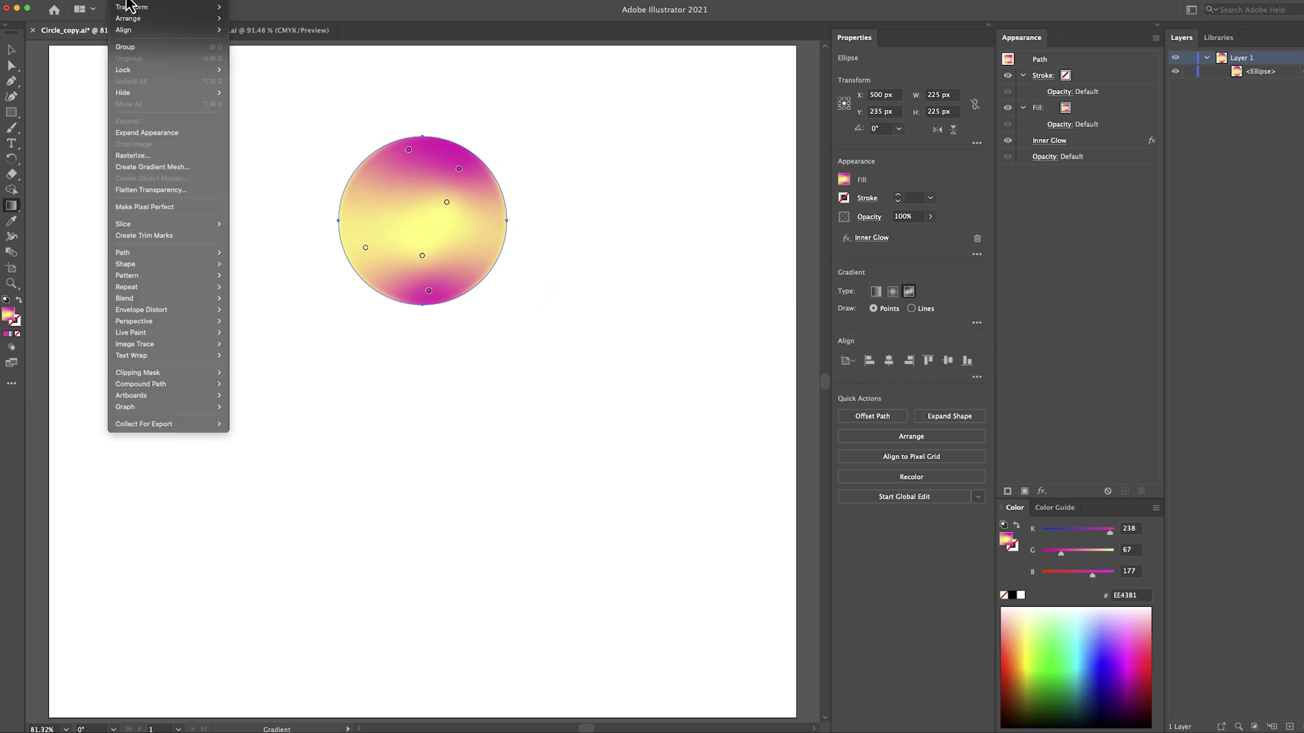
click(261, 287)
click(881, 292)
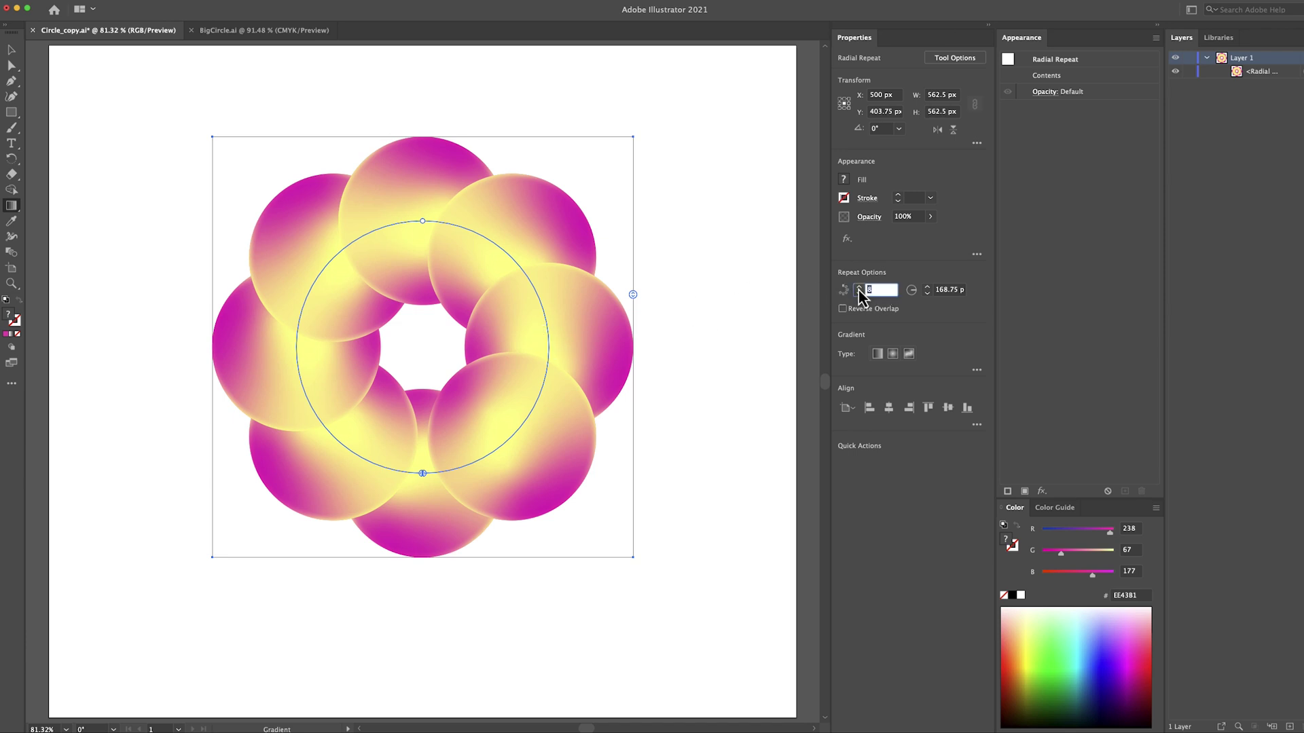
key(Tab)
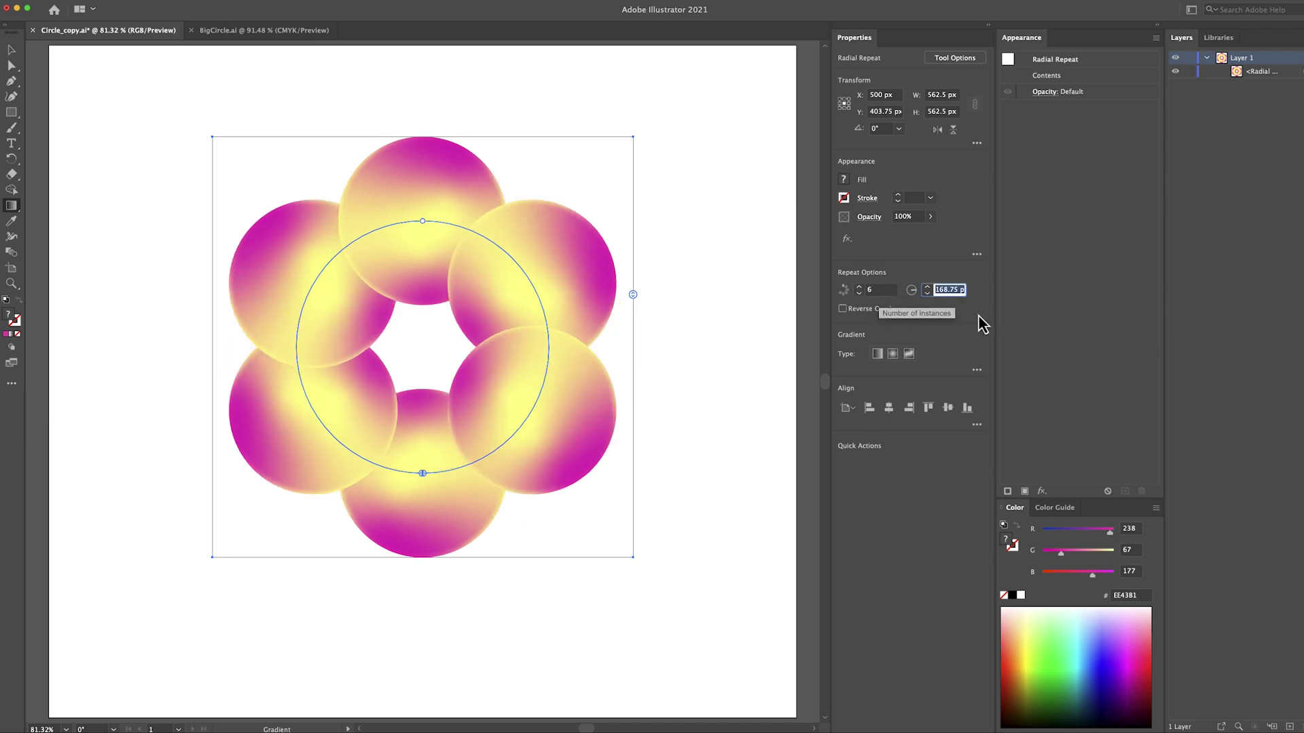
text(215)
key(Return)
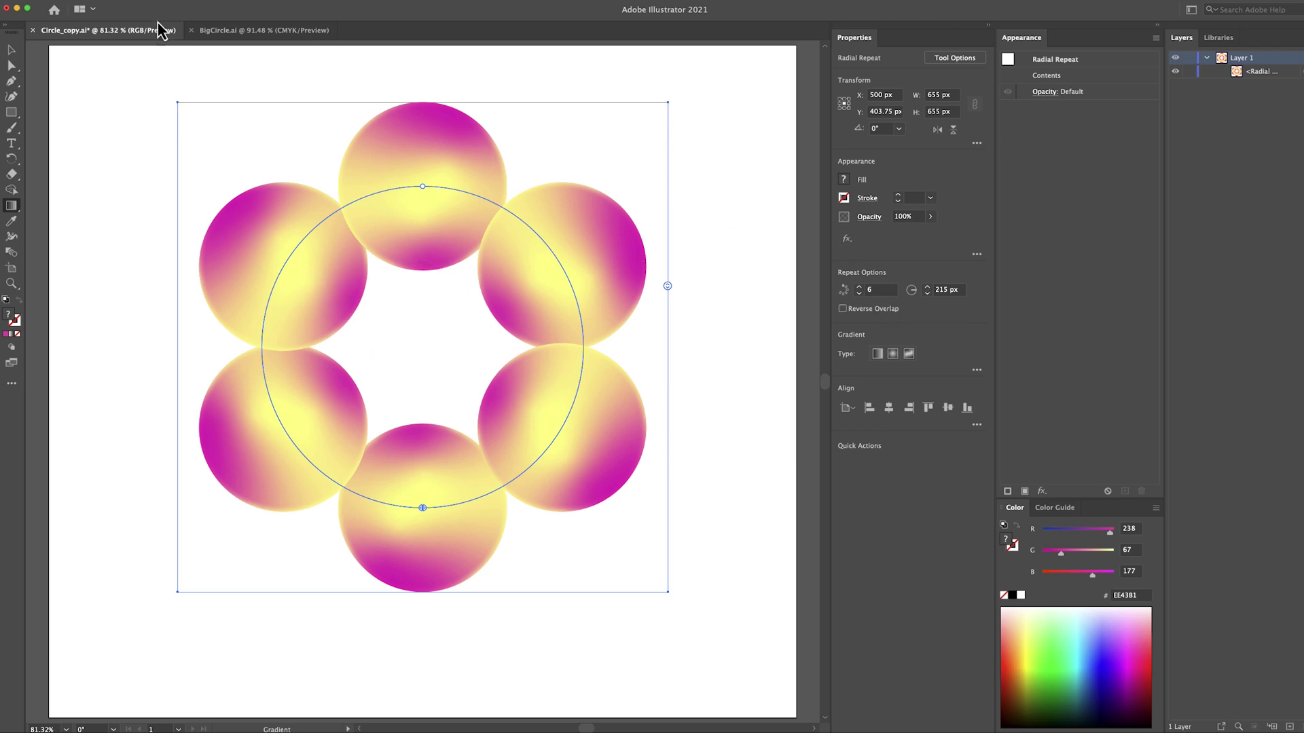
Expand the radial repeat and ungroup it into six separate circles.
click(136, 6)
click(153, 124)
click(724, 467)
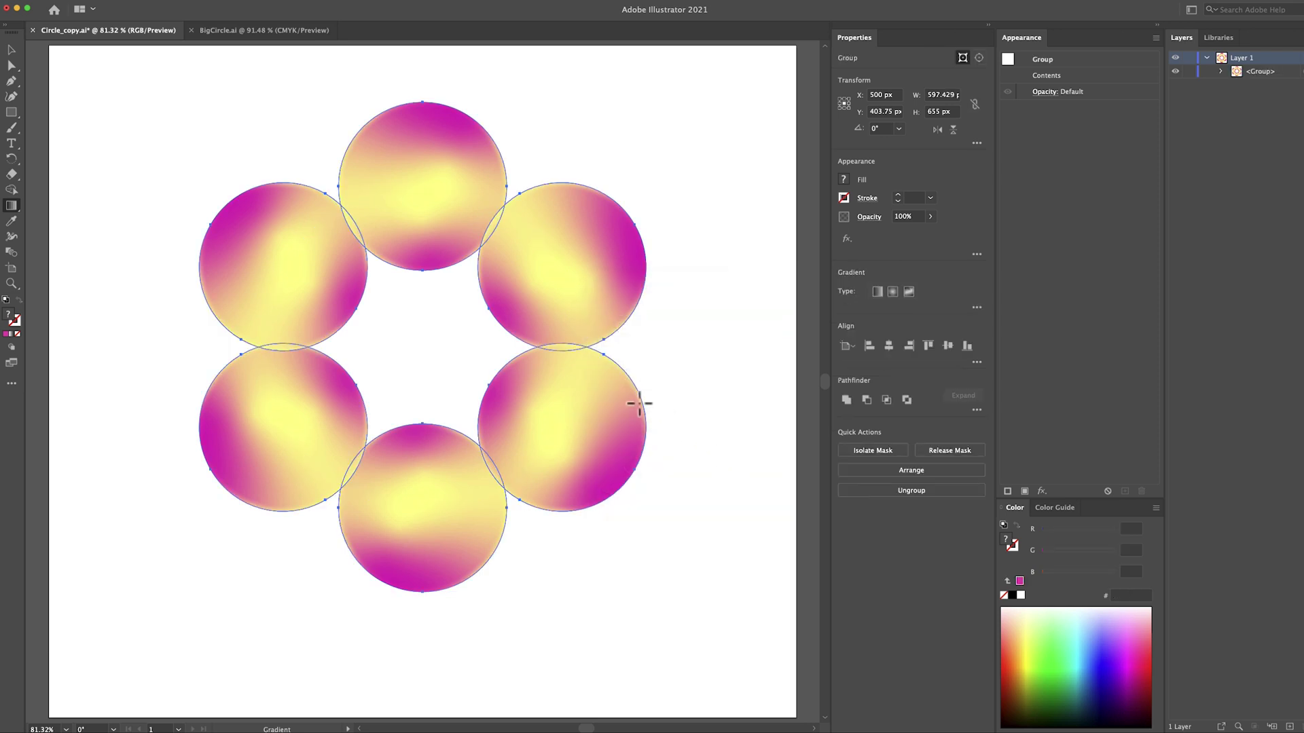
key(v)
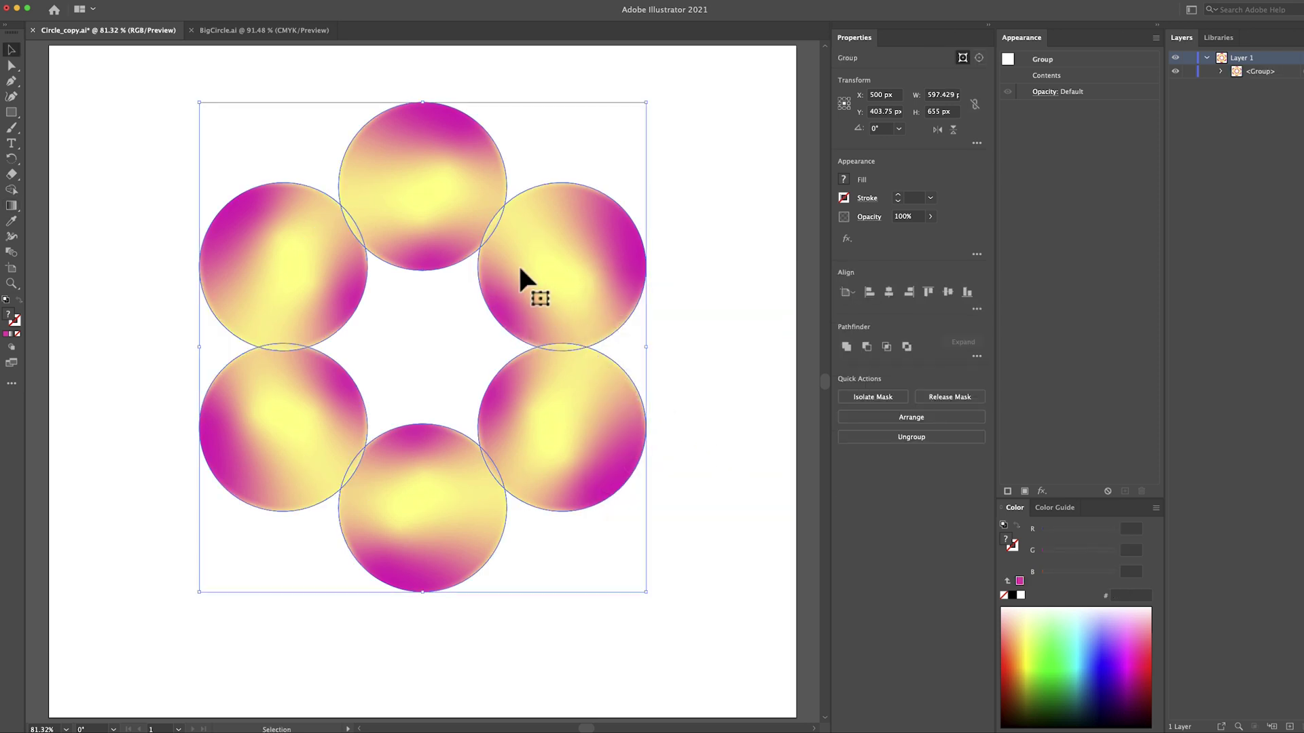
right_click(520, 271)
click(88, 586)
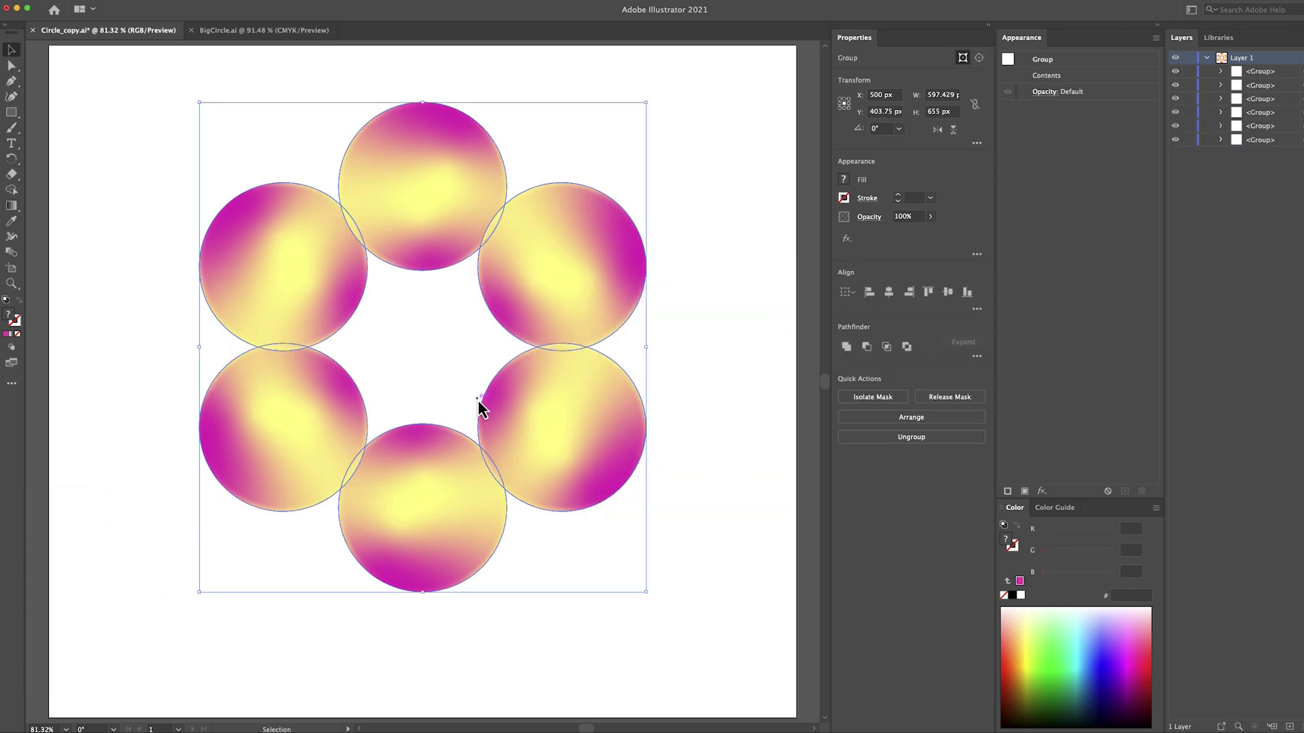
click(704, 280)
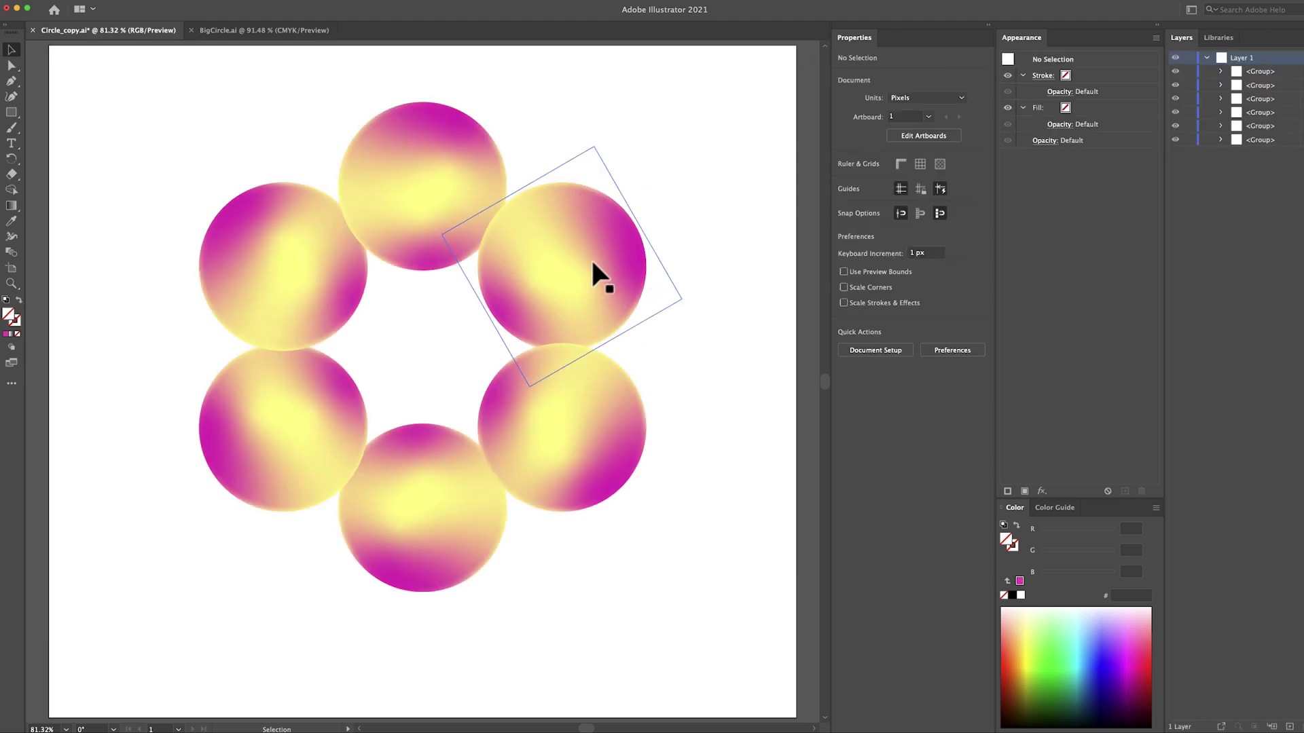
Reset the top-right and lower-right circles' rotation angle to 0°.
click(591, 258)
click(887, 129)
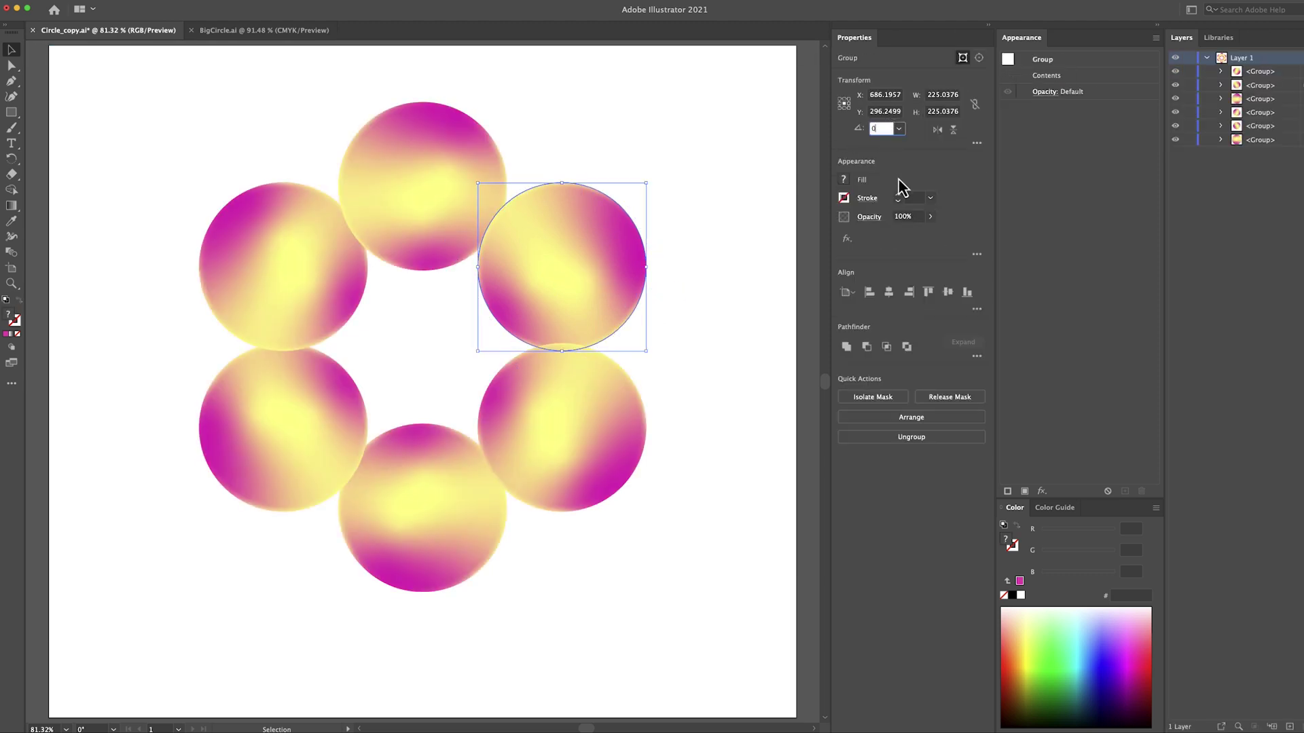
text(0)
key(Return)
click(571, 392)
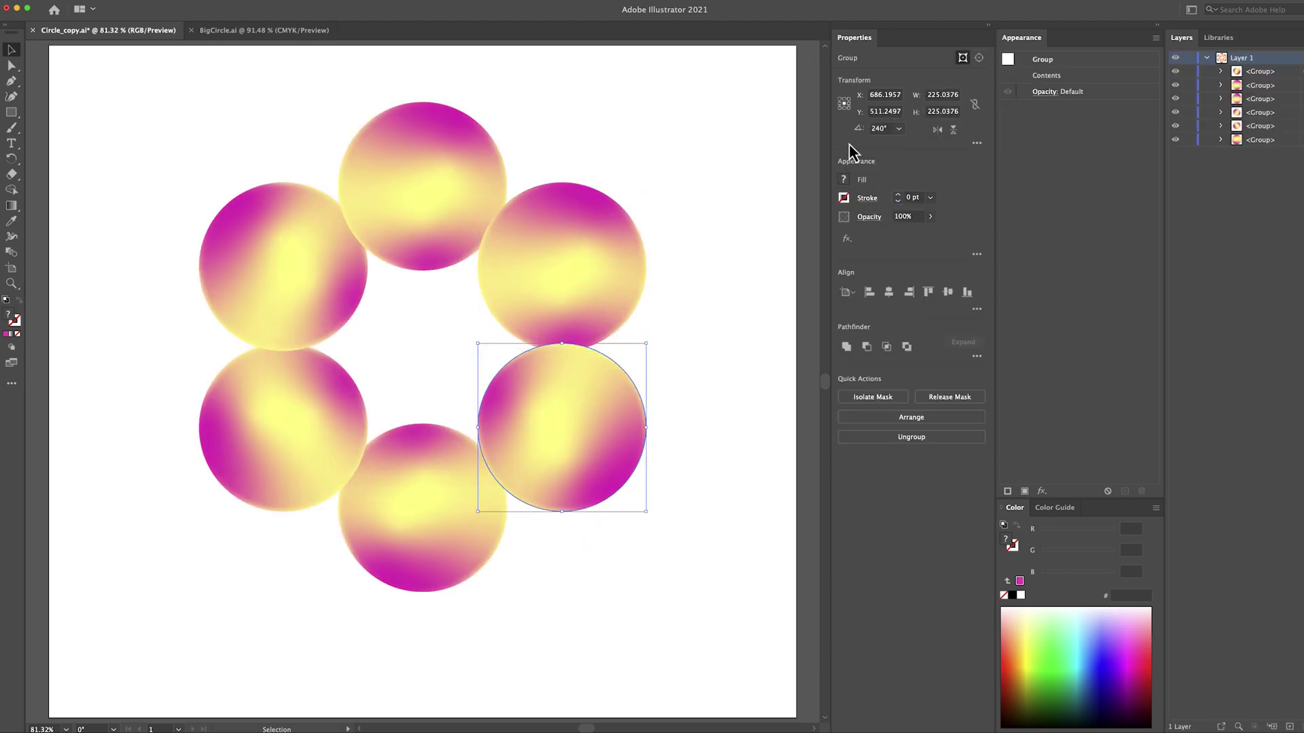
click(888, 129)
text(0)
key(Return)
Reset the bottom, lower-left and upper-left circles' rotation angle to 0°.
click(421, 516)
click(881, 128)
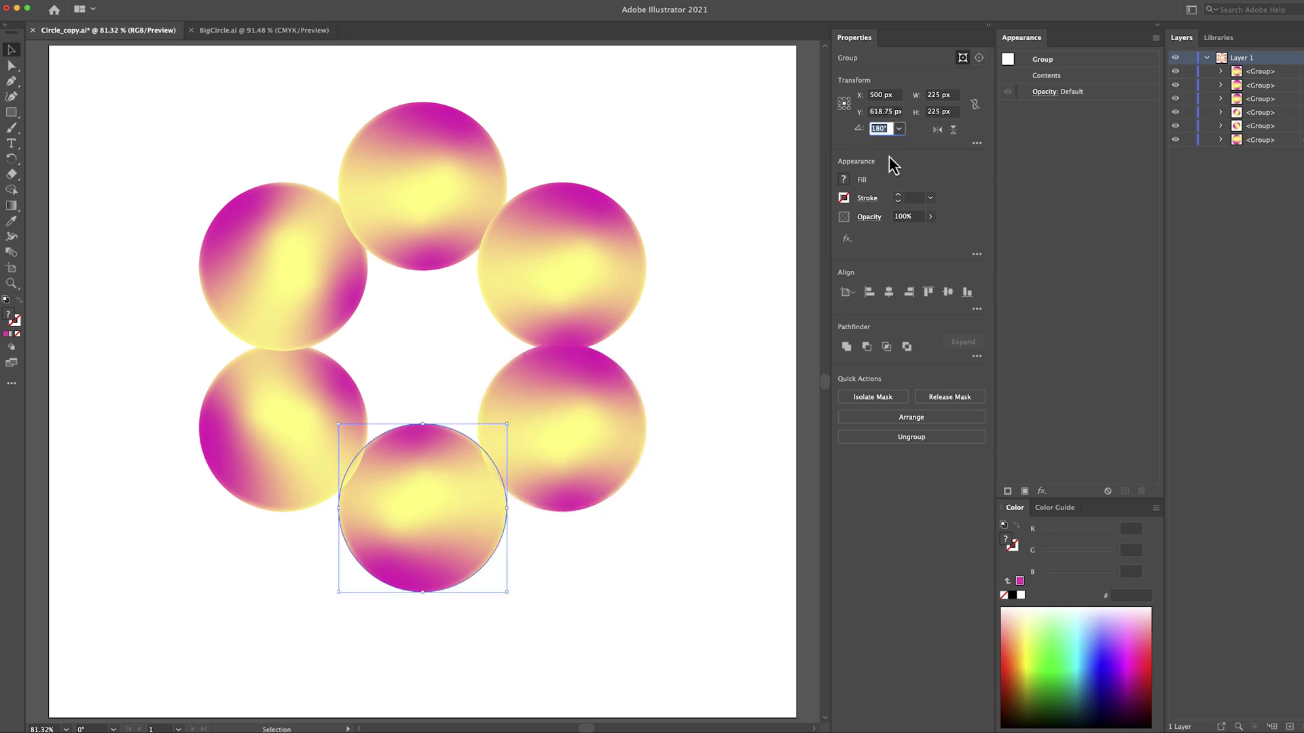
text(0)
click(283, 427)
click(881, 128)
text(0)
click(284, 264)
click(880, 129)
text(0)
key(Return)
click(701, 255)
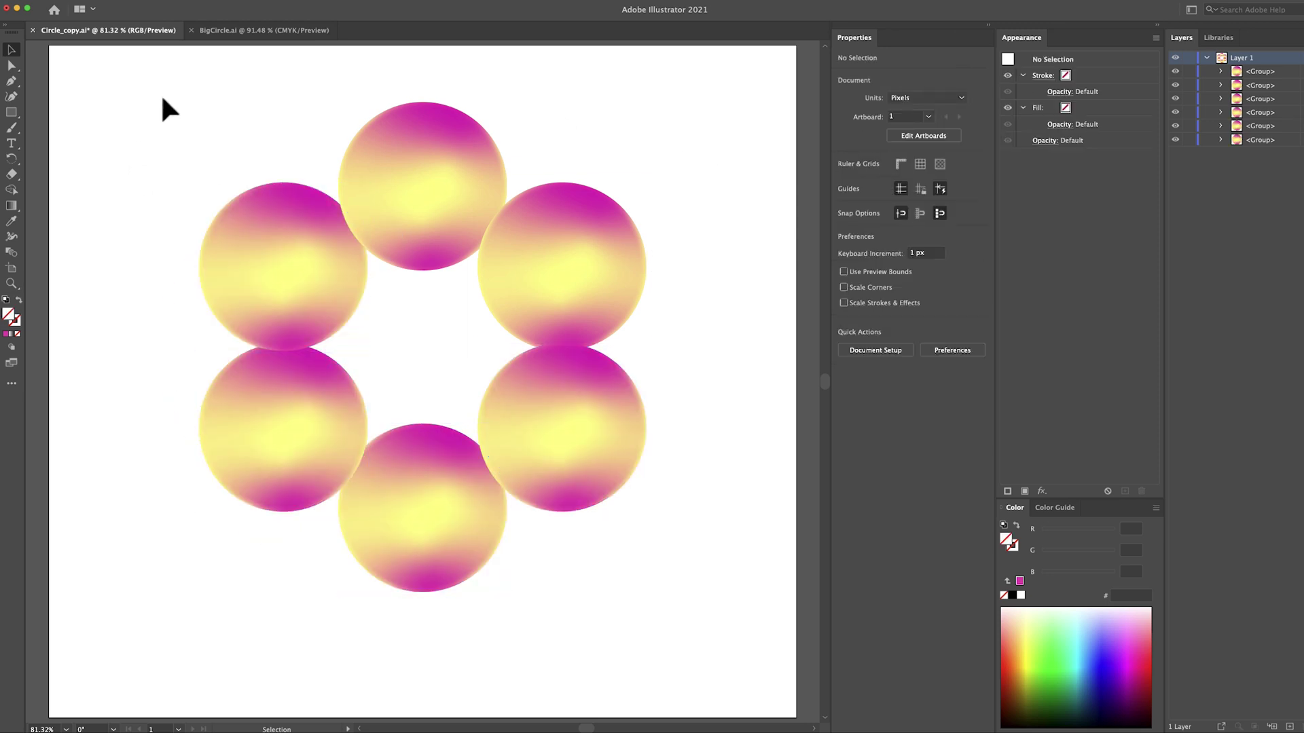
Release all six circles to separate sublayers in sequence.
drag(184, 120, 709, 593)
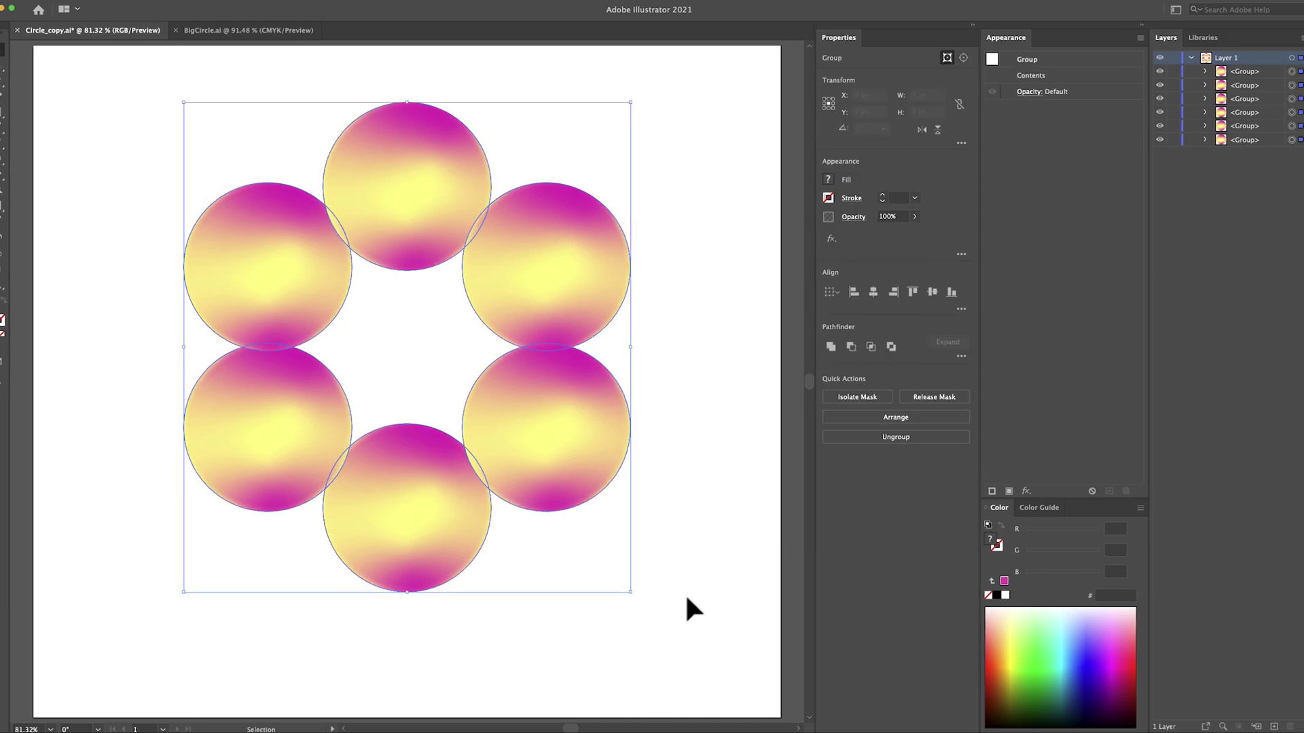
click(1295, 37)
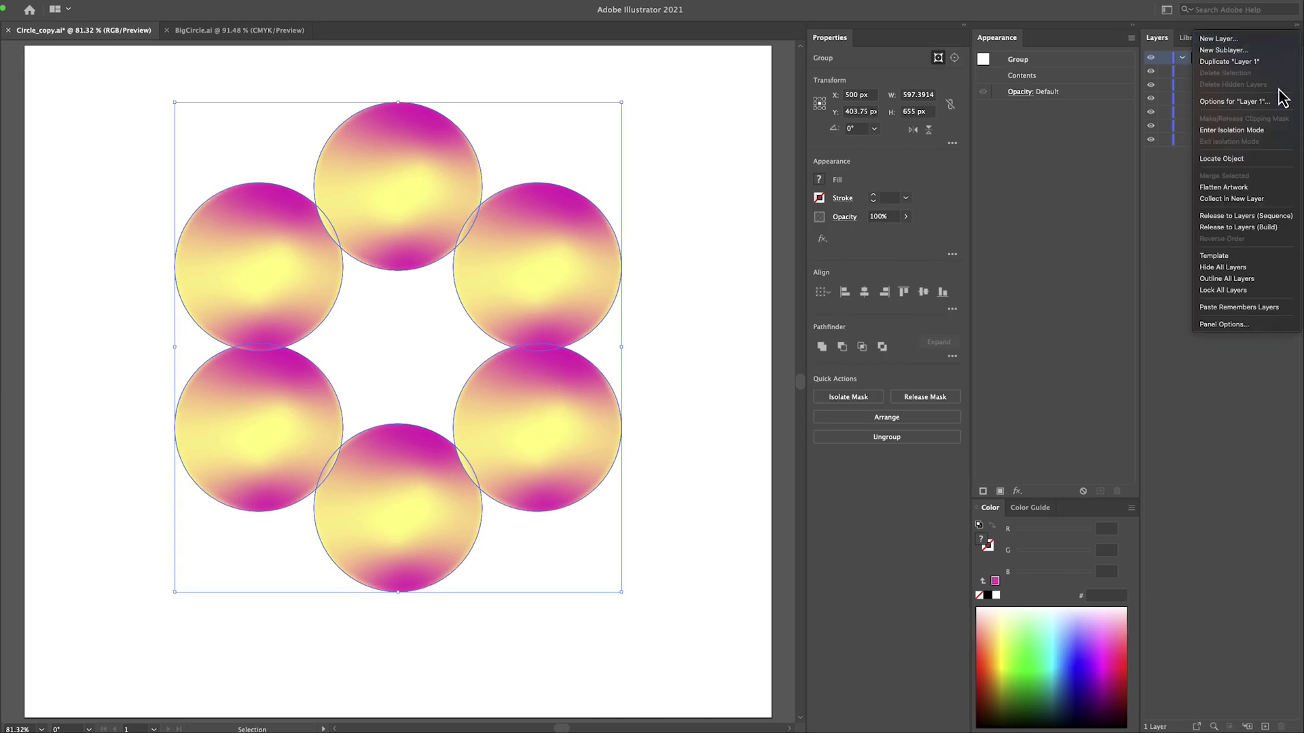
click(1261, 217)
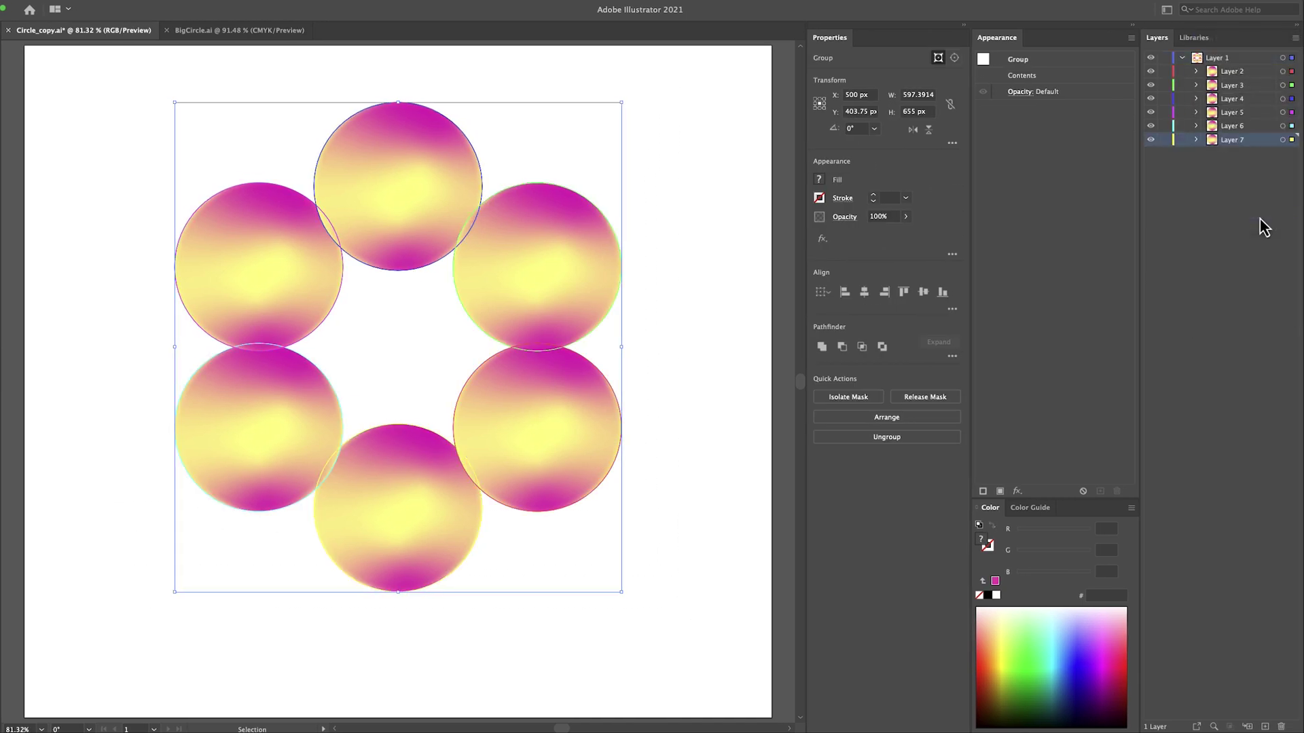
Move the six sublayers to top level and delete the empty Layer 1.
shift+click(1255, 74)
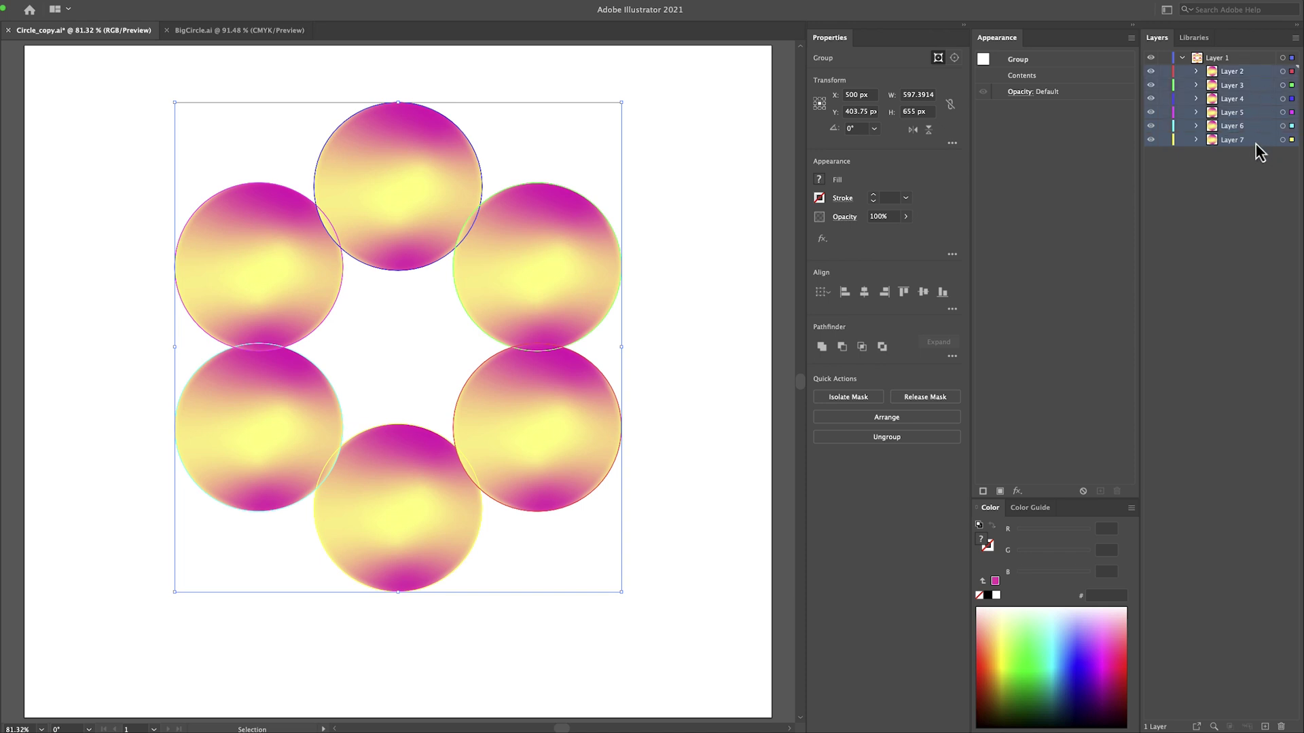
drag(1257, 142, 1222, 197)
click(1244, 58)
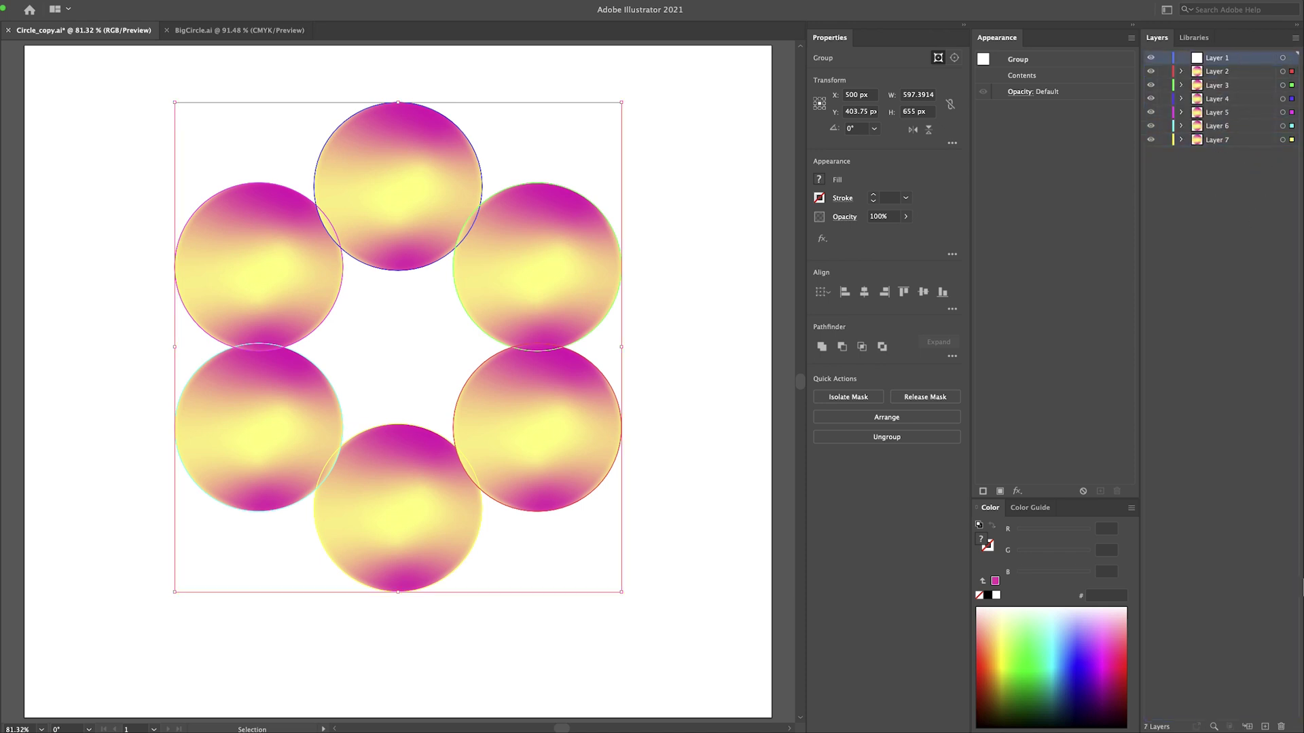
click(1281, 727)
shift+click(1242, 128)
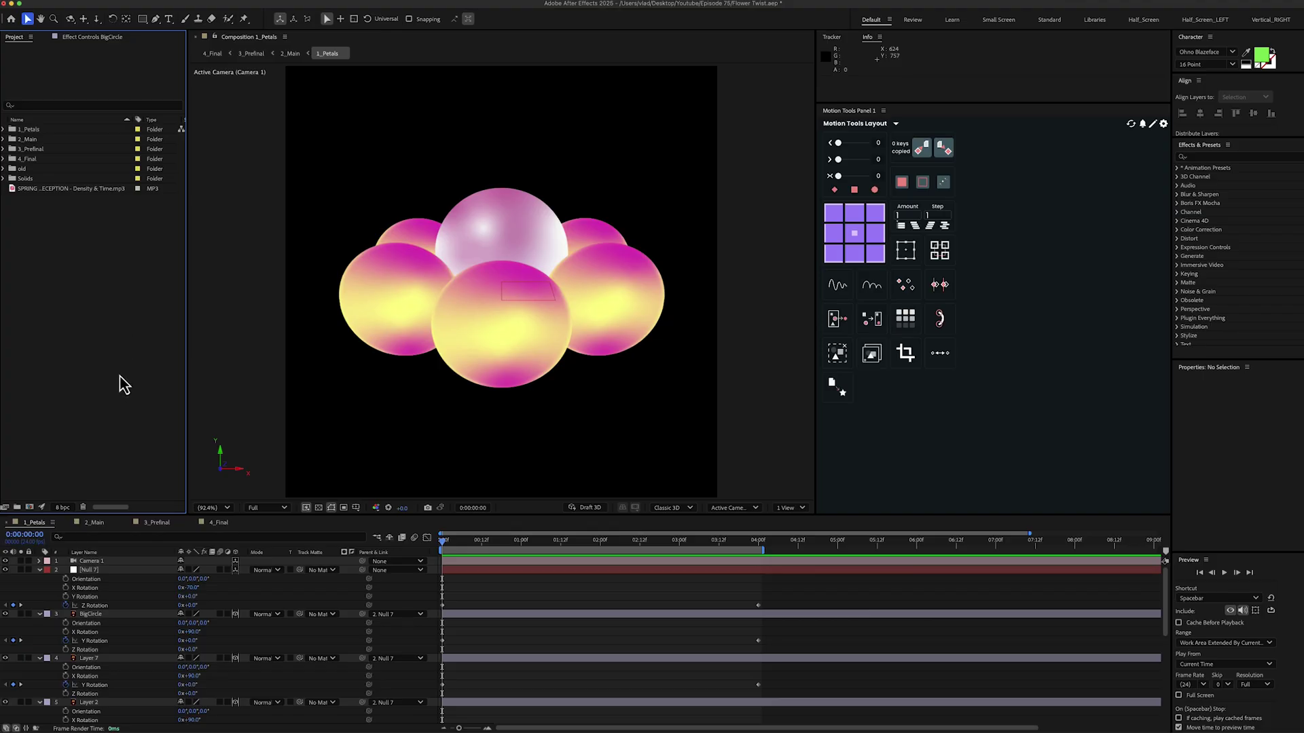
Import Circle_copy.ai as a Composition with Layer Size footage dimensions.
right_click(96, 329)
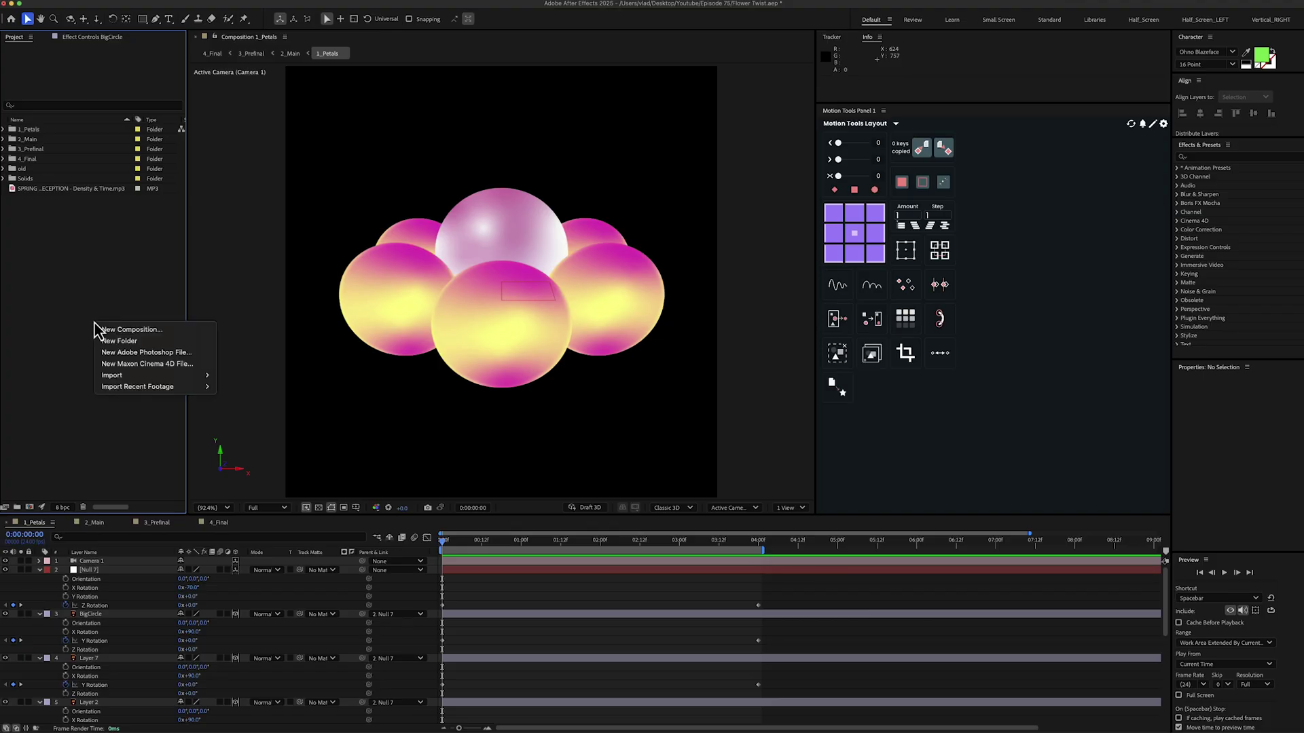
mouse_move(149, 375)
click(254, 375)
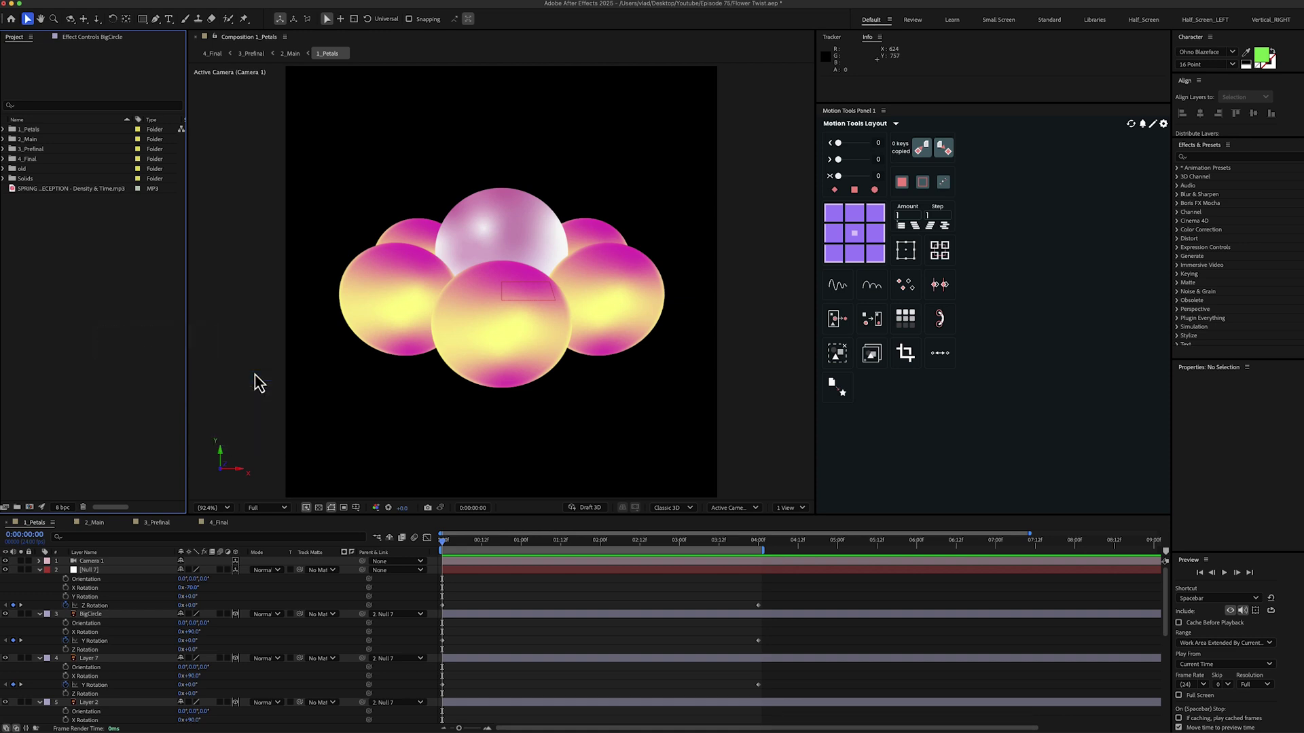
double_click(523, 178)
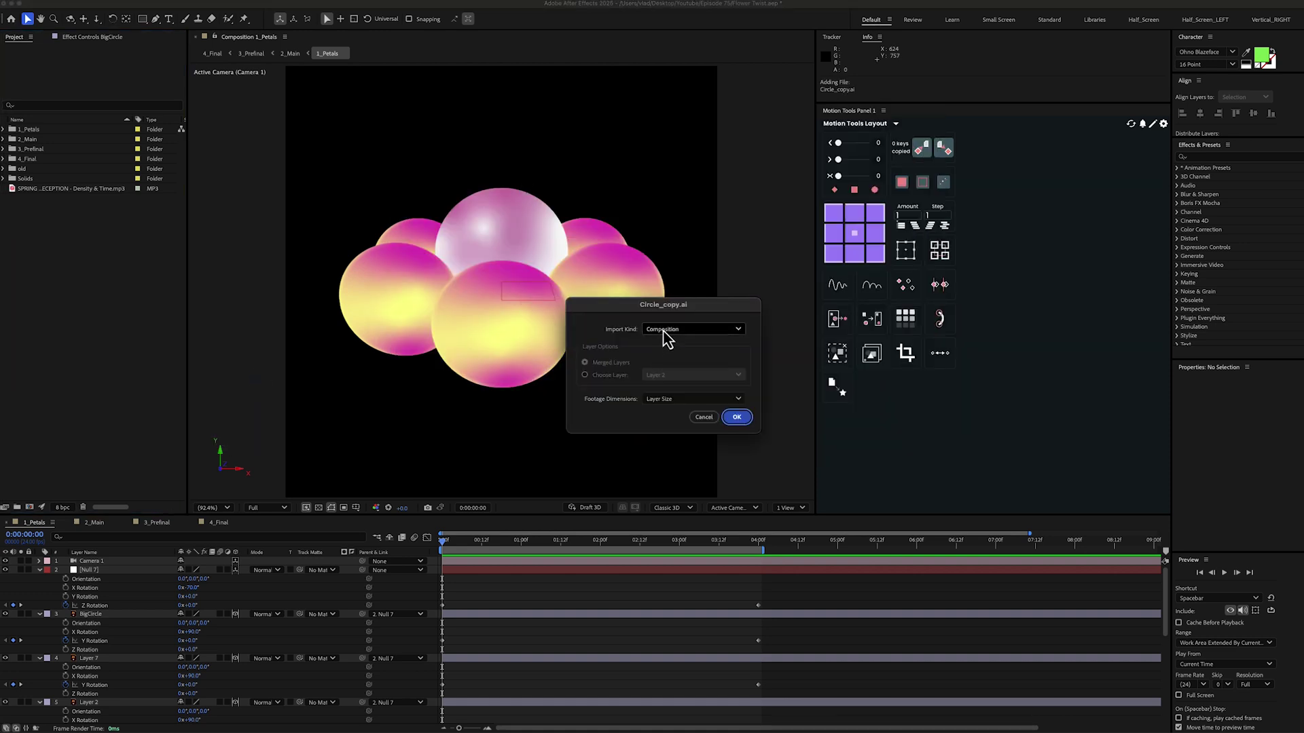
click(664, 399)
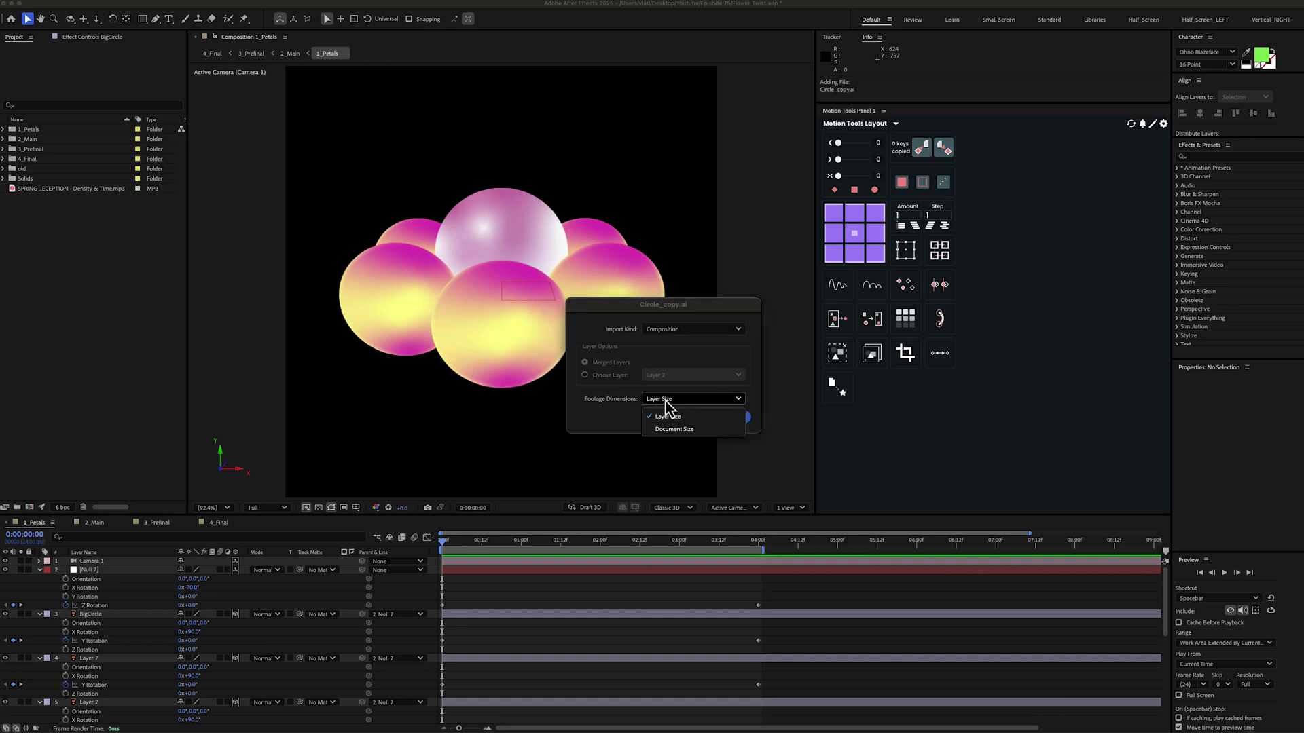
click(670, 401)
click(736, 417)
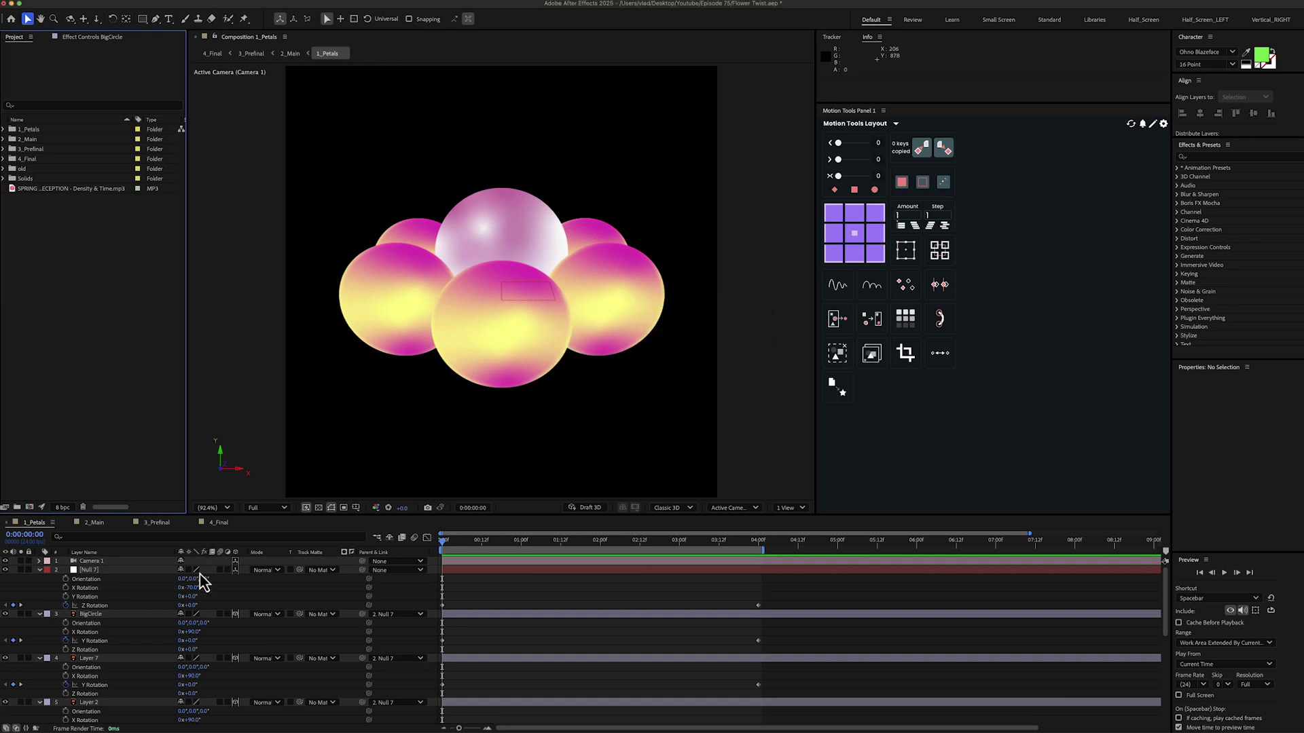
click(142, 614)
Tilt Null 7's X Rotation to -57° so the petal group is less edge-on.
scroll(163, 634, down, 5)
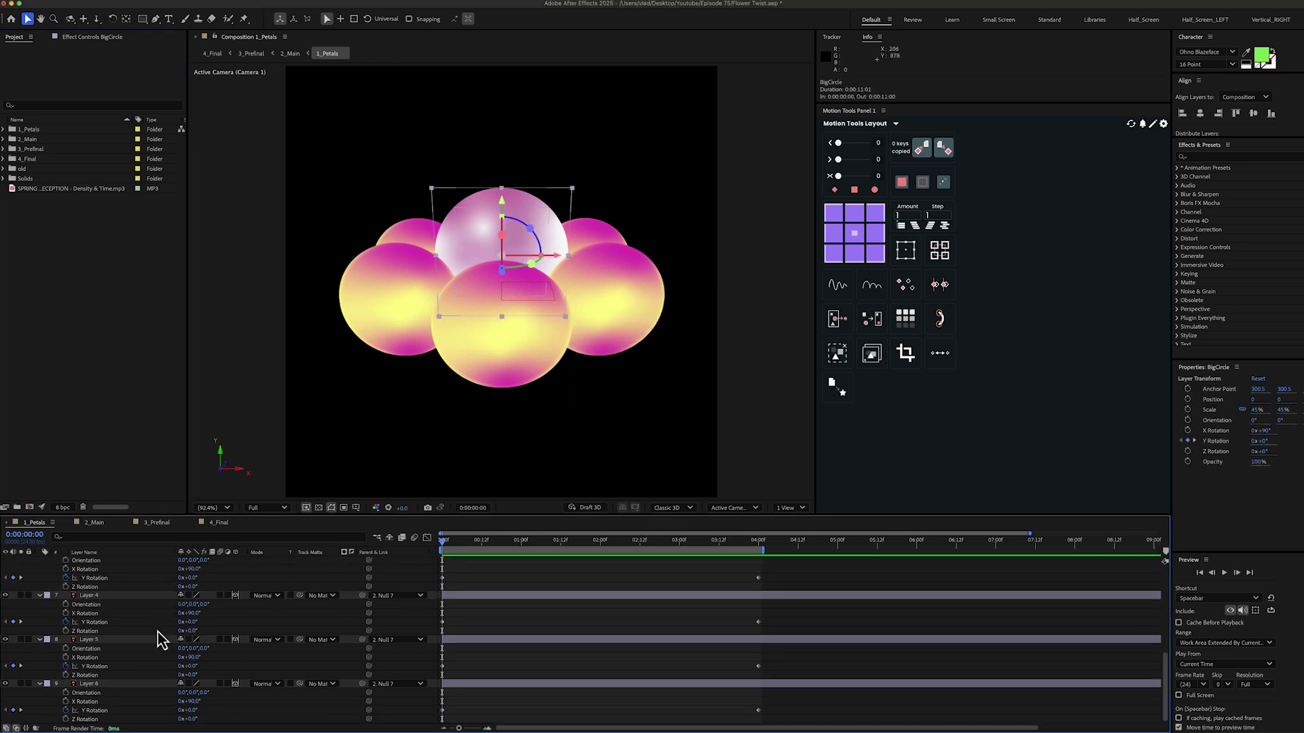
shift+click(145, 685)
scroll(146, 659, up, 1)
scroll(148, 649, up, 3)
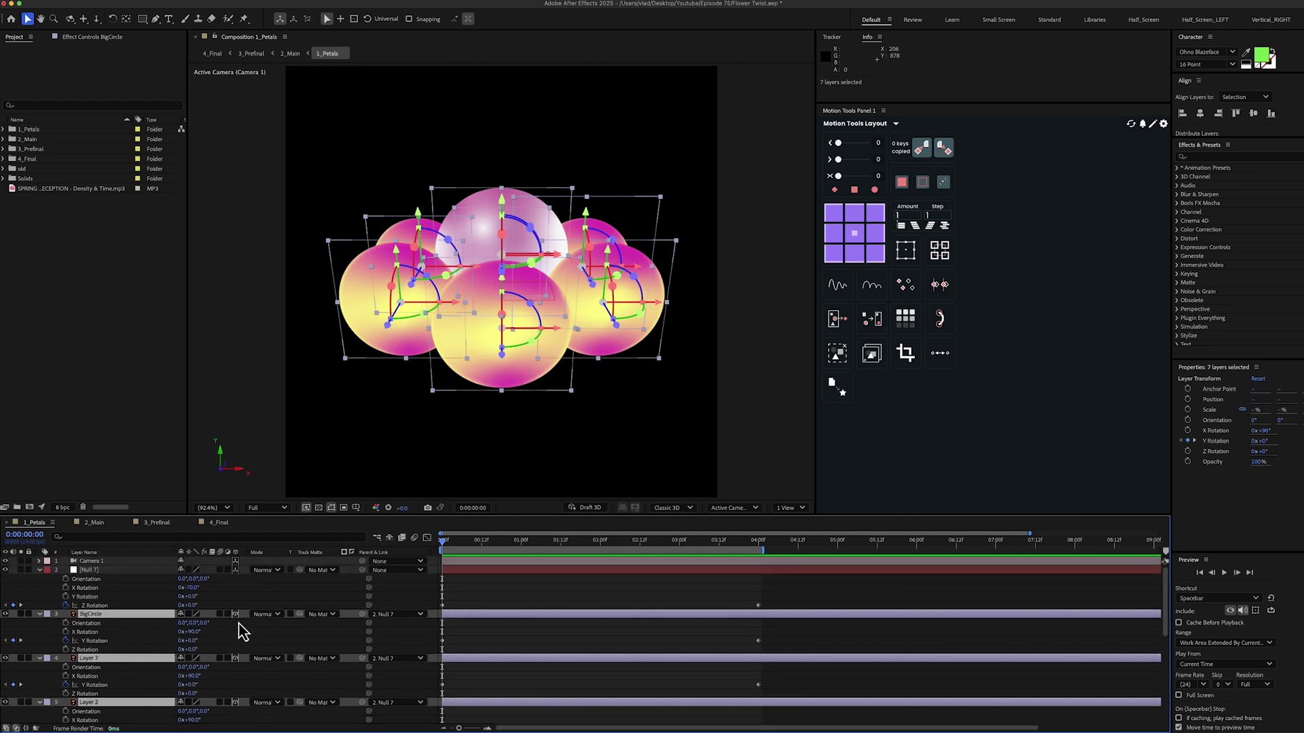
click(252, 598)
click(139, 570)
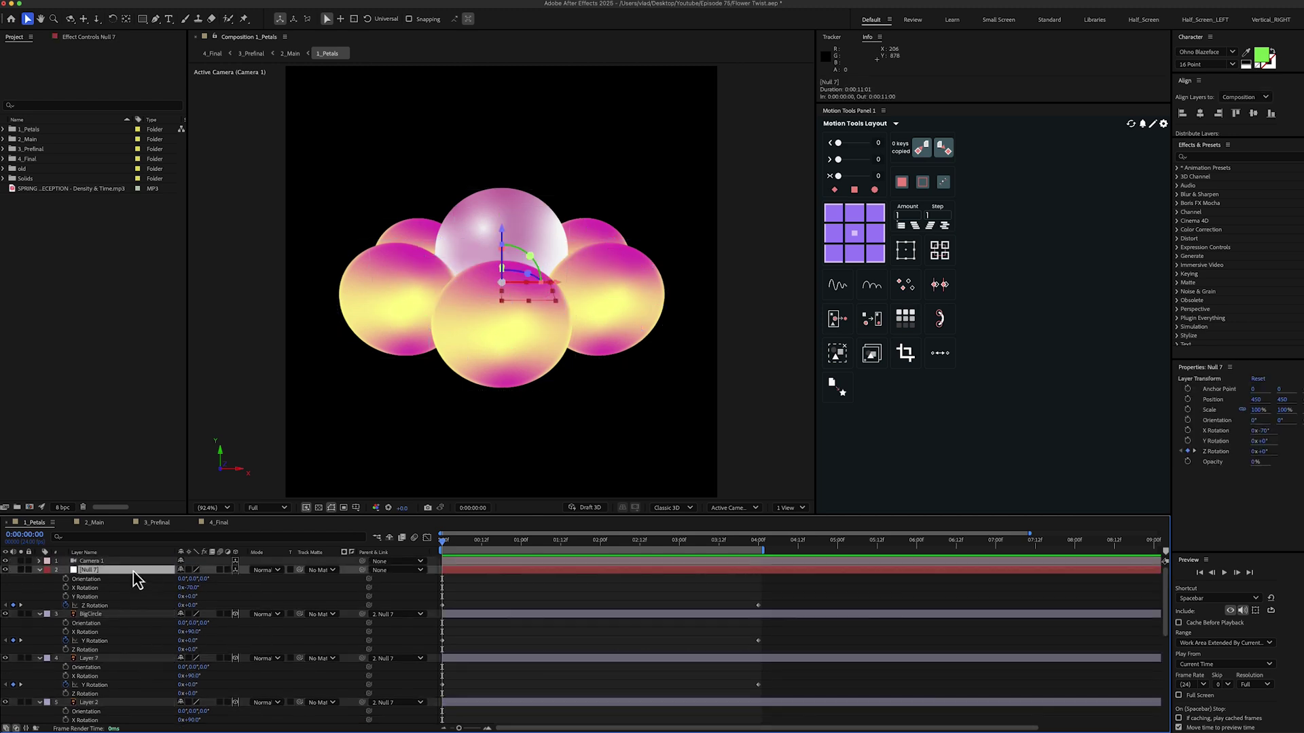
click(152, 619)
scroll(149, 652, down, 3)
shift+click(131, 690)
scroll(145, 640, down, 1)
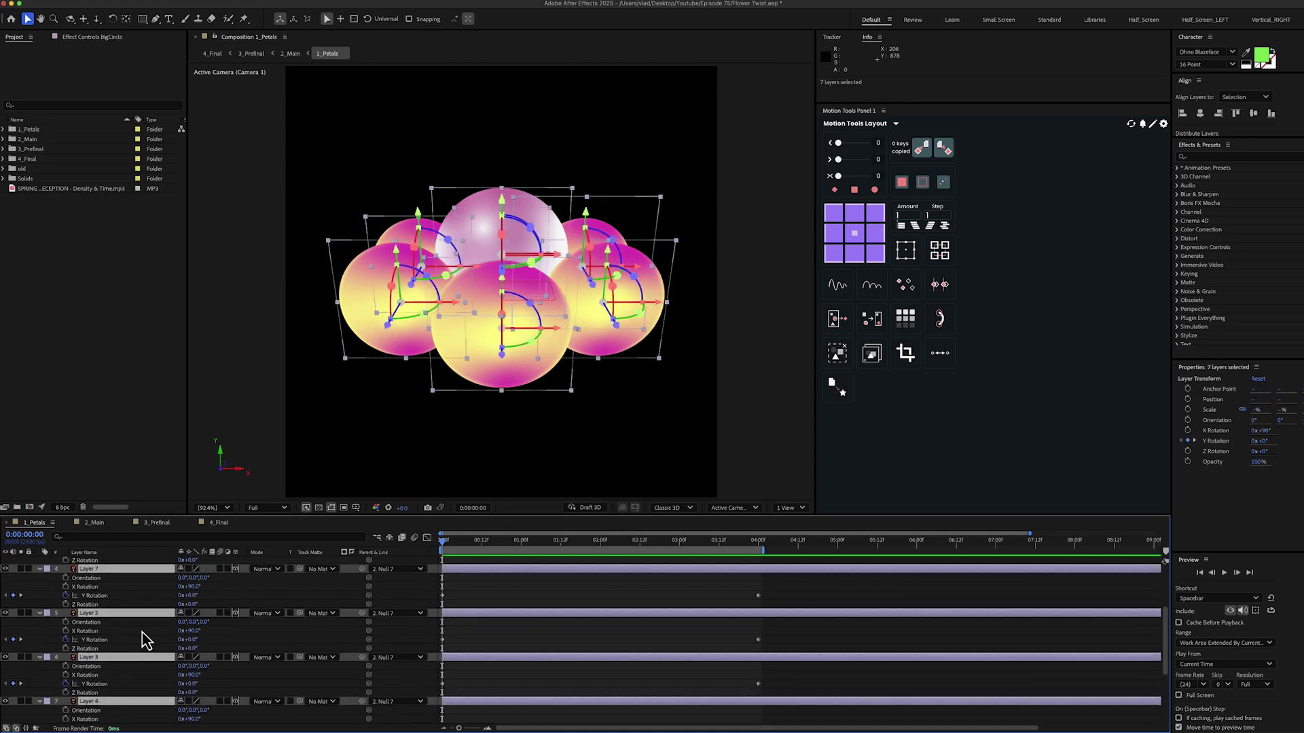
scroll(145, 639, up, 4)
click(126, 572)
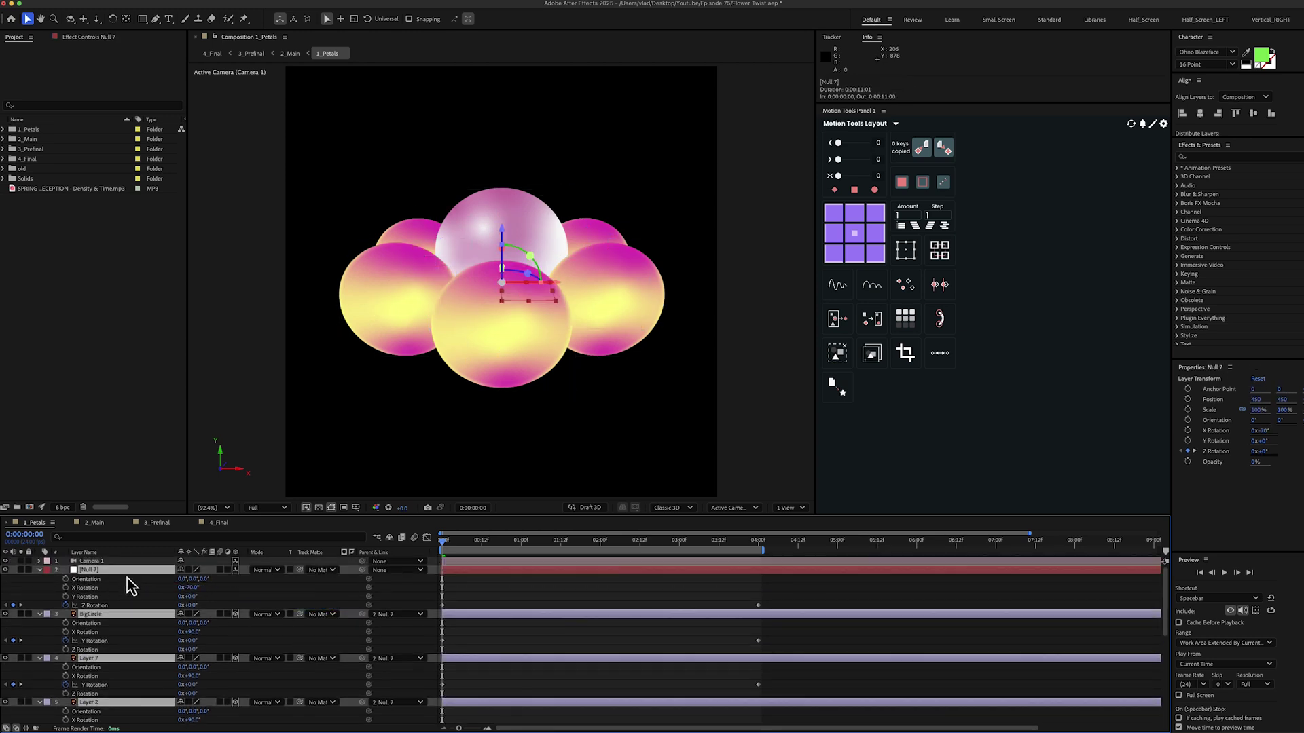
click(95, 588)
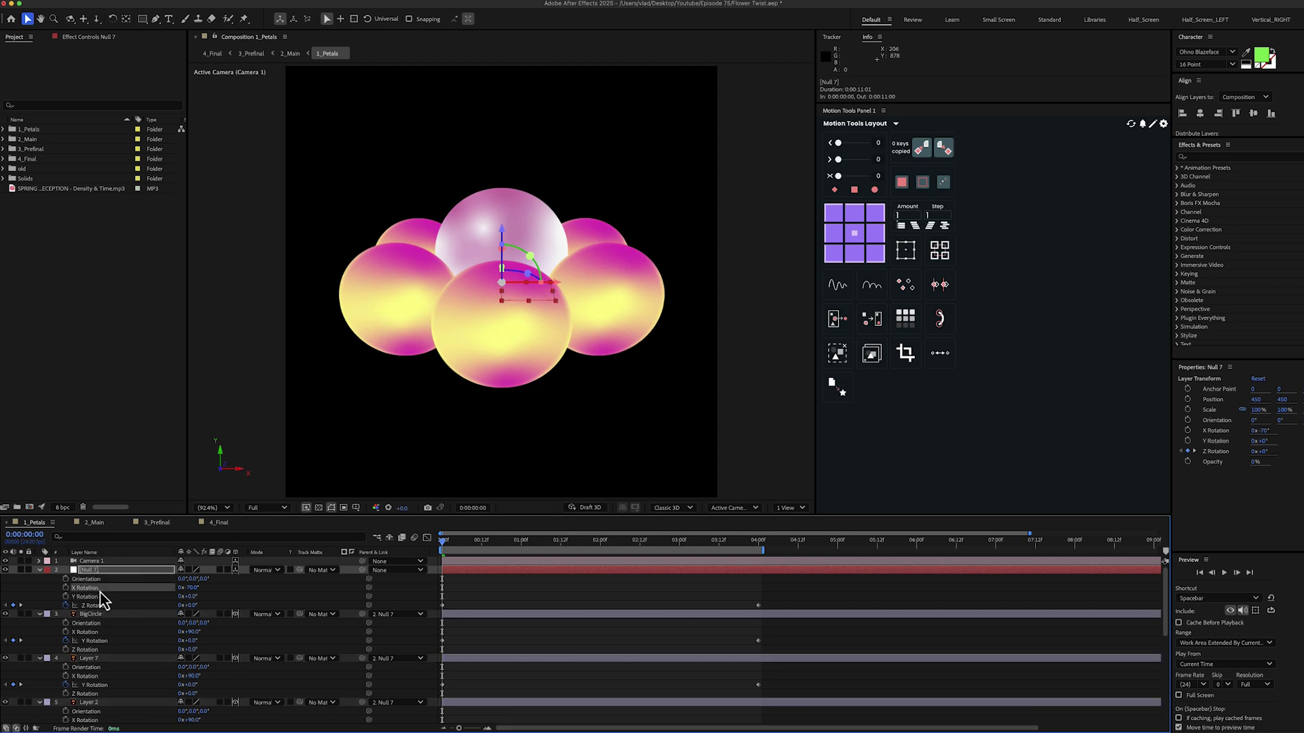
mouse_move(195, 588)
mouse_down()
mouse_move(184, 588)
mouse_move(214, 588)
mouse_move(193, 587)
mouse_move(207, 596)
mouse_up()
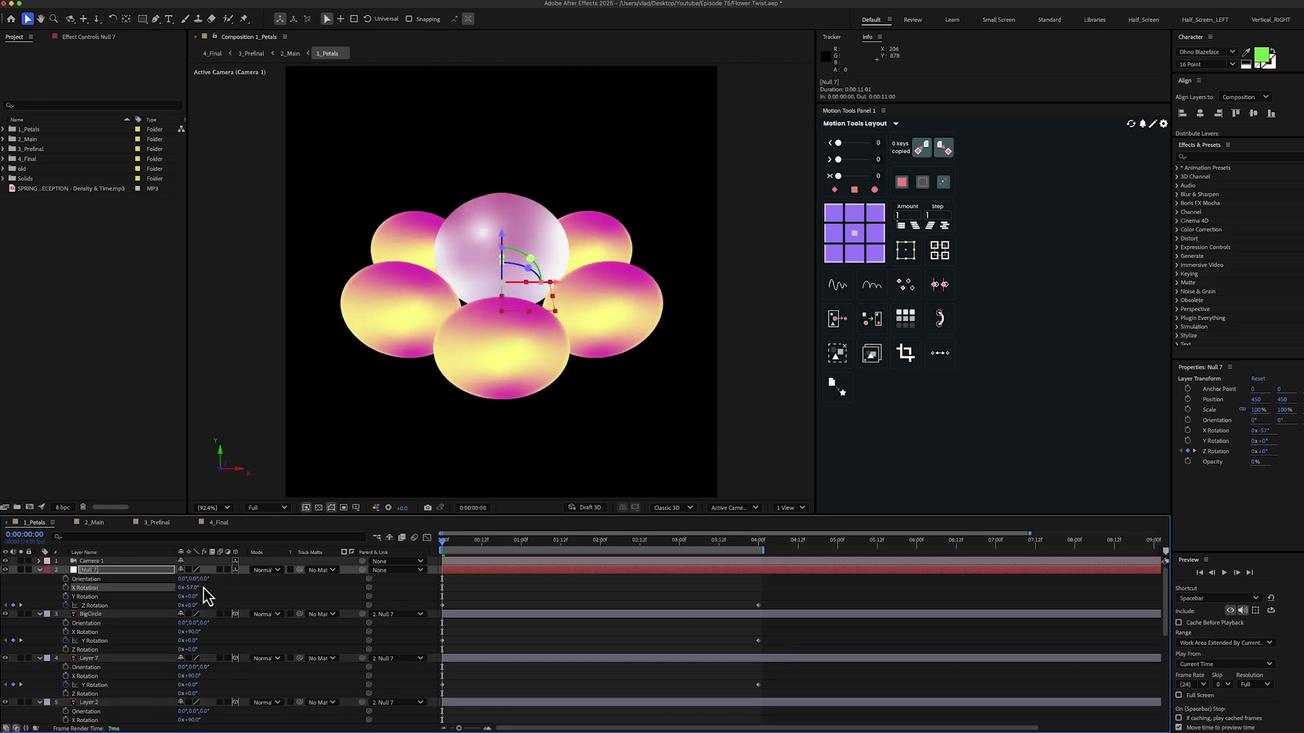
Keep BigCircle's X Rotation at 90° and check Layer 7 and Layer 2.
click(108, 615)
scroll(141, 632, down, 5)
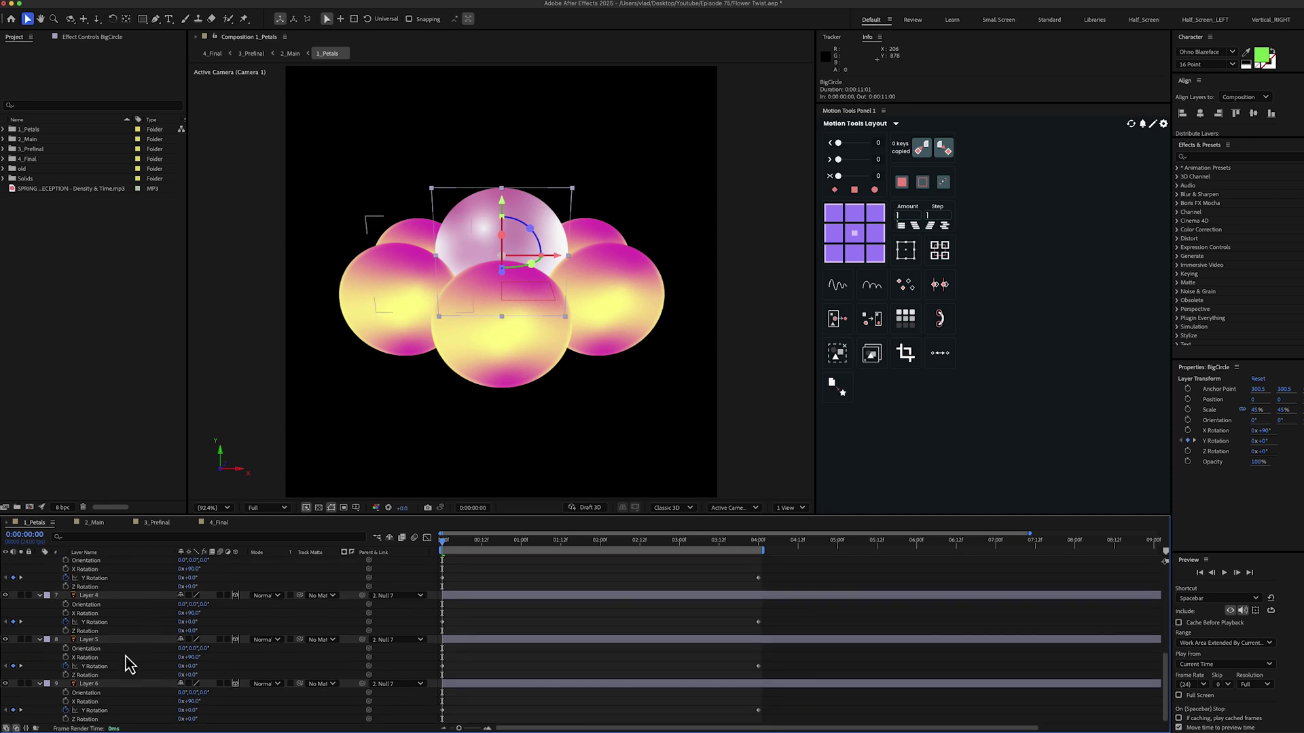
scroll(125, 657, up, 5)
click(96, 633)
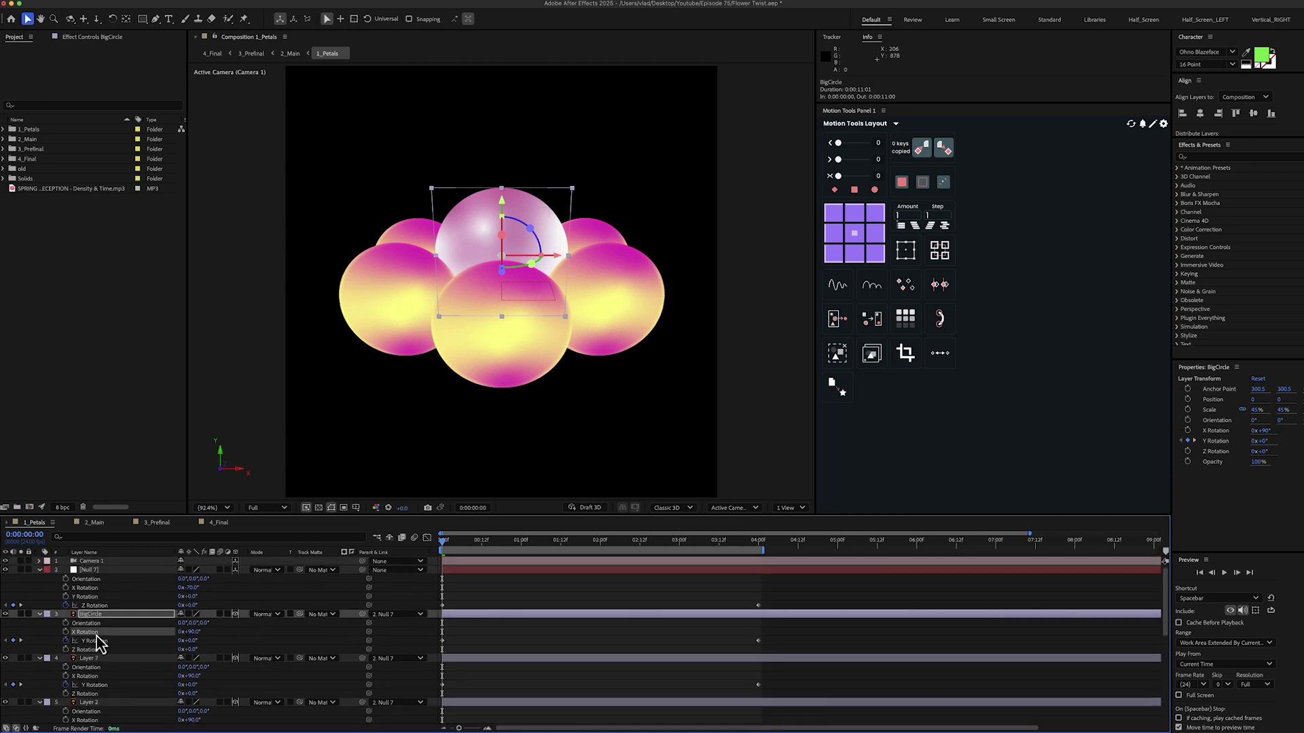
click(194, 632)
click(238, 641)
click(129, 616)
click(129, 658)
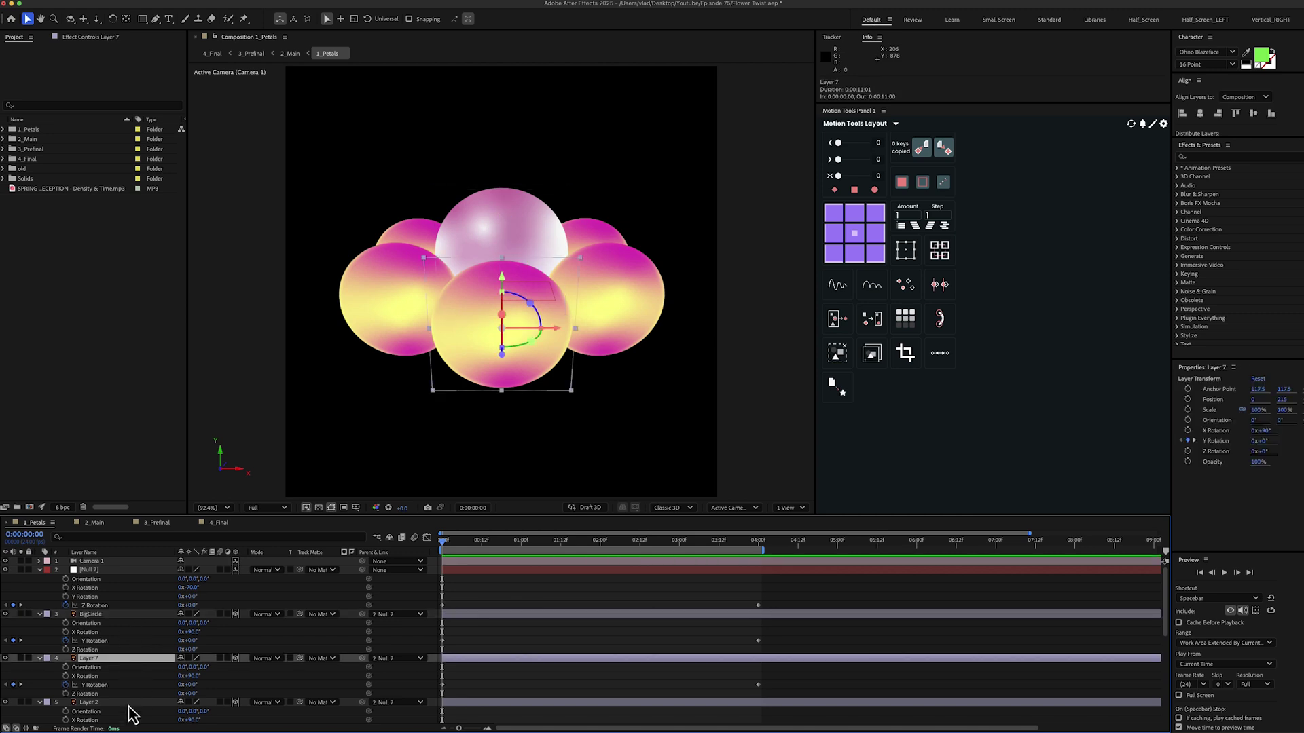
click(129, 702)
scroll(139, 675, down, 1)
scroll(141, 679, up, 1)
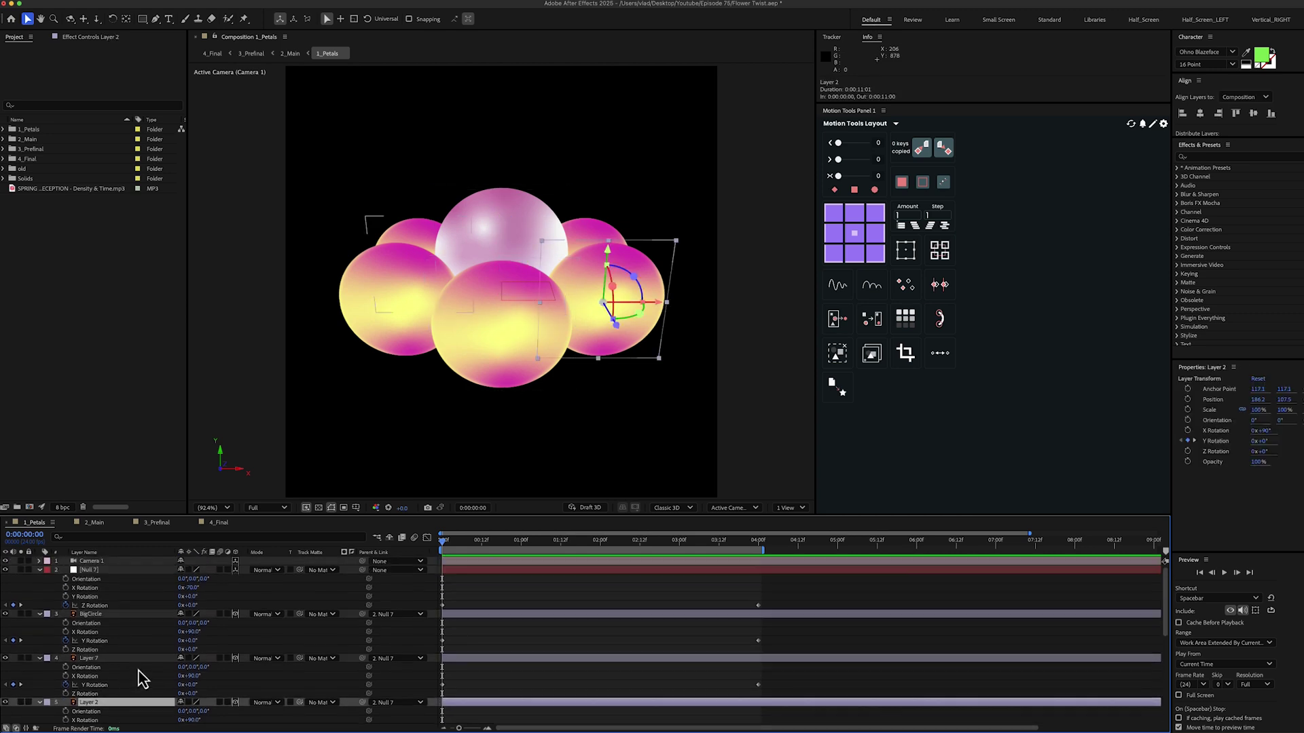
At 4 seconds, set Null 7's Z Rotation to one full turn (1x).
click(253, 640)
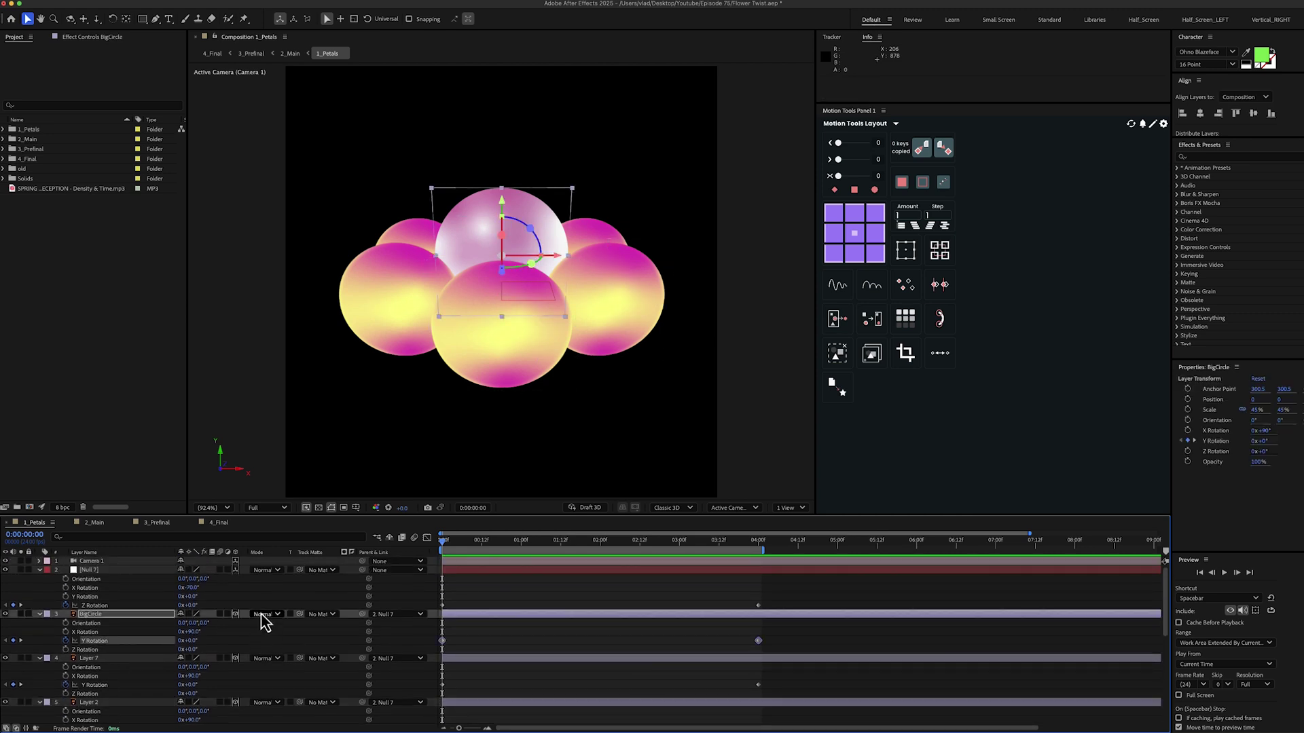
click(119, 571)
click(111, 606)
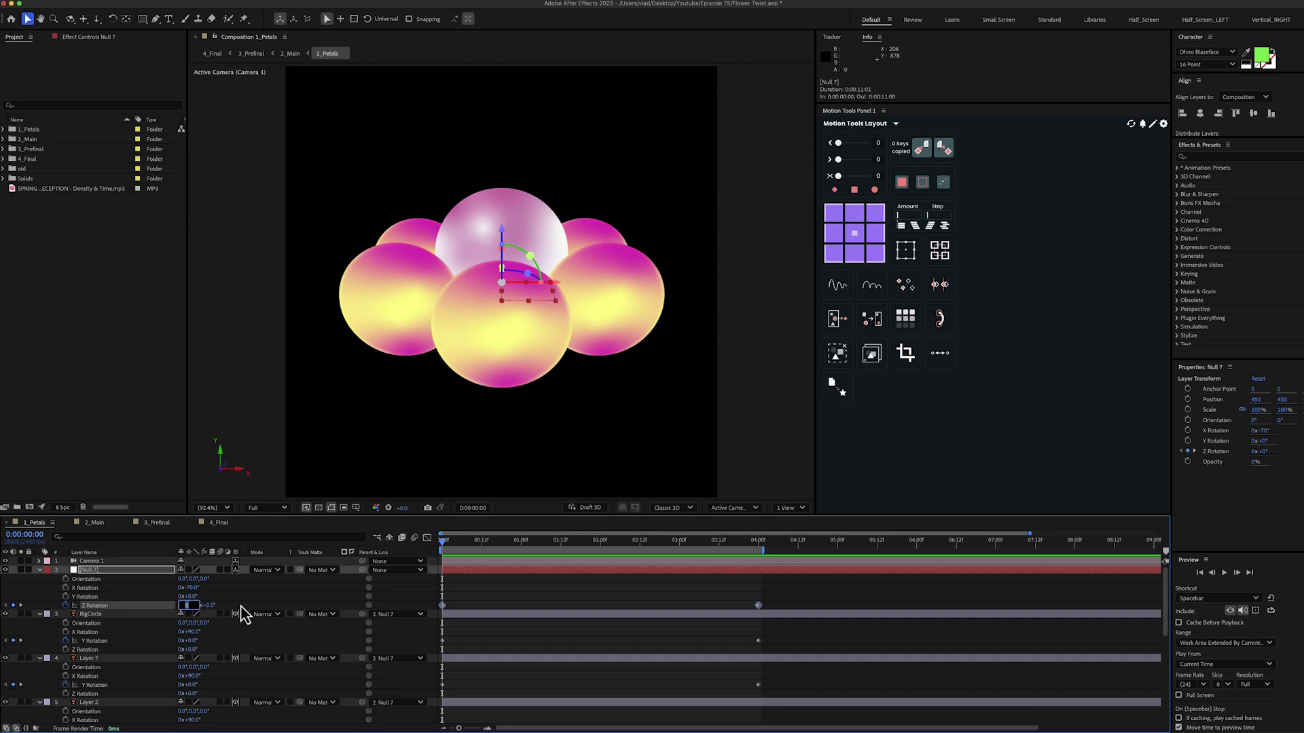
key(F2)
drag(743, 543, 758, 543)
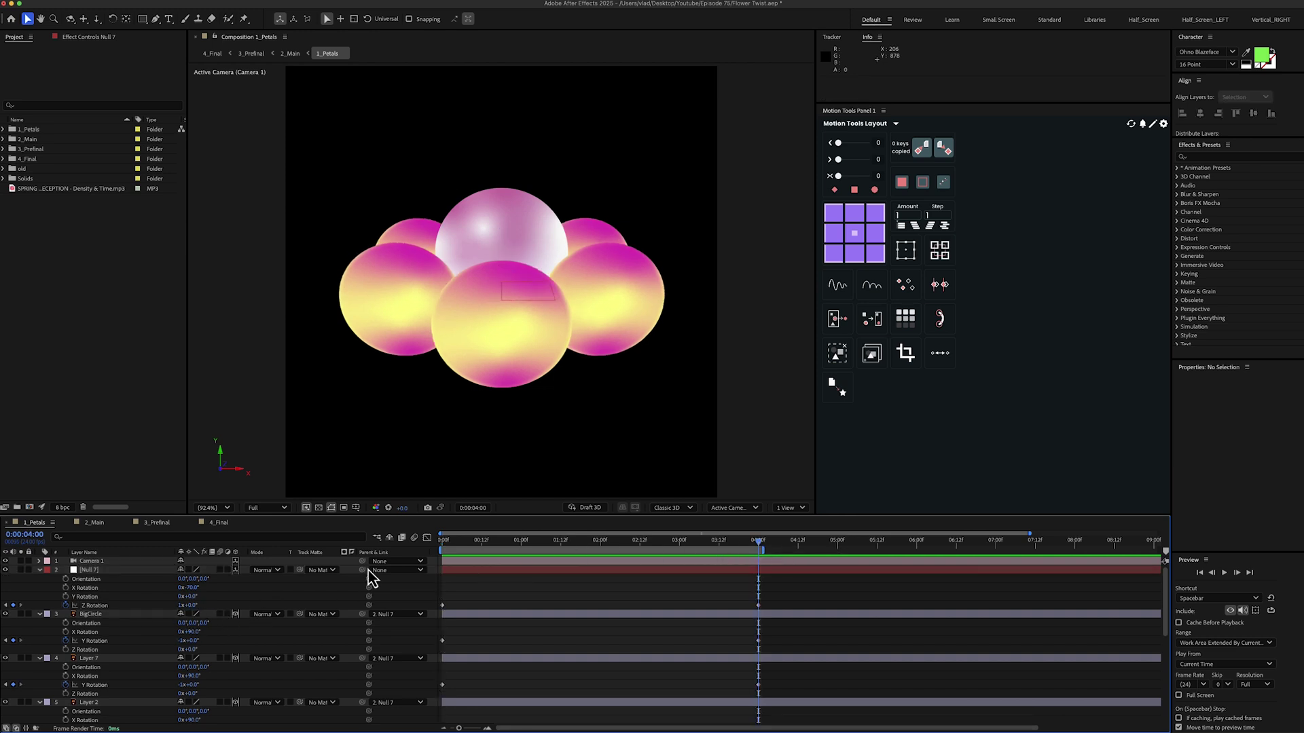
click(182, 605)
text(1)
key(Return)
Set BigCircle's Y Rotation to -1x at the 4-second keyframe and preview the spin.
click(114, 616)
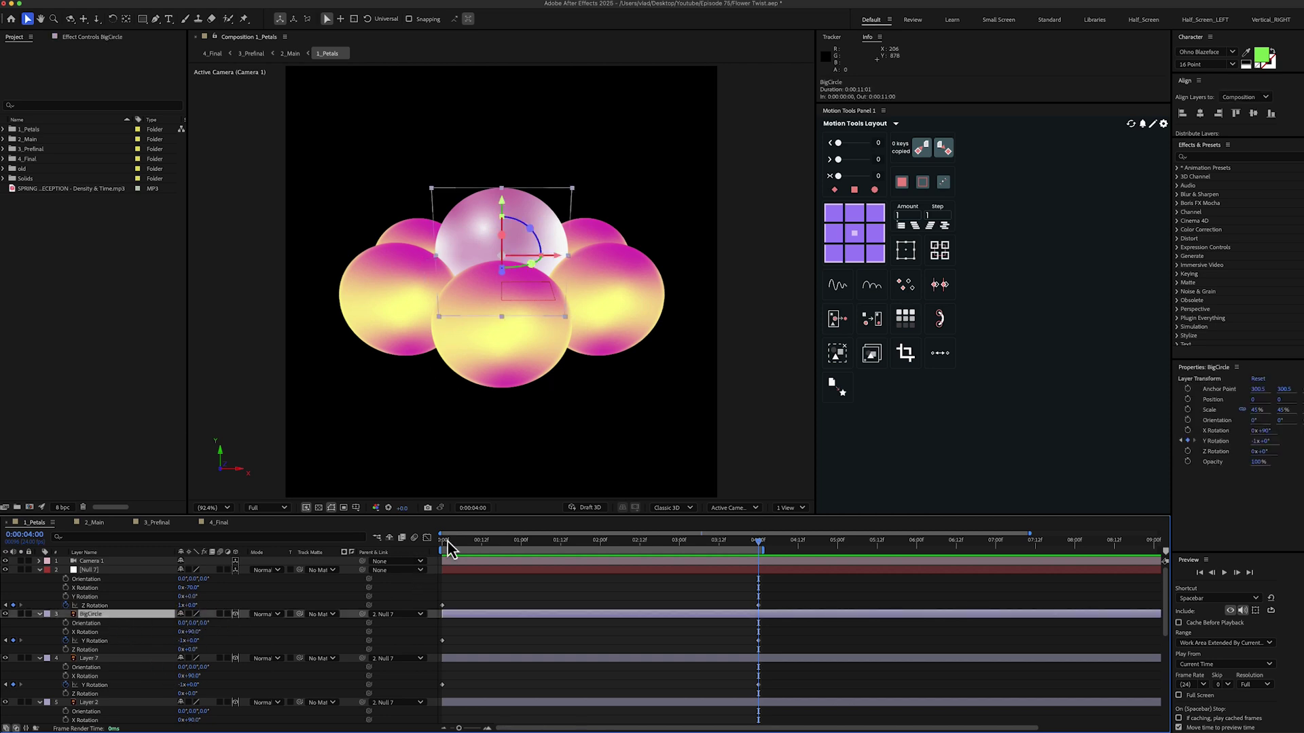
click(445, 541)
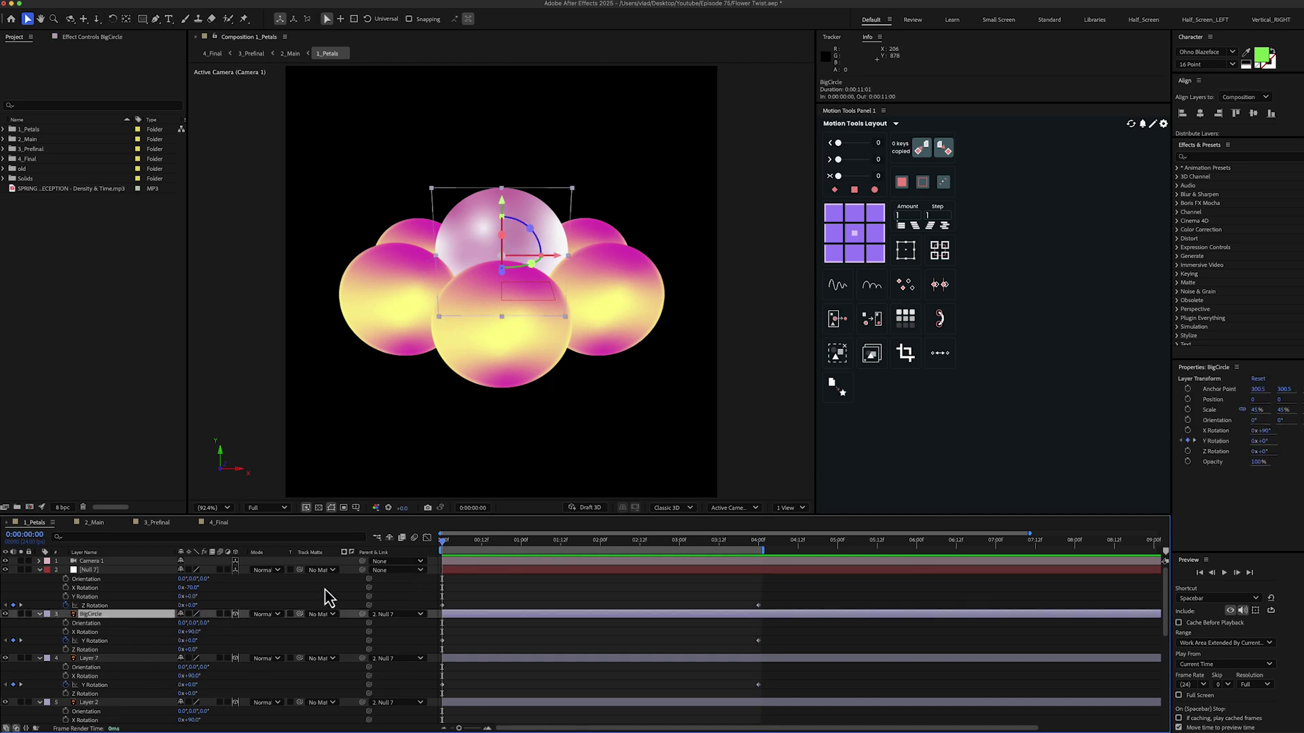
click(116, 643)
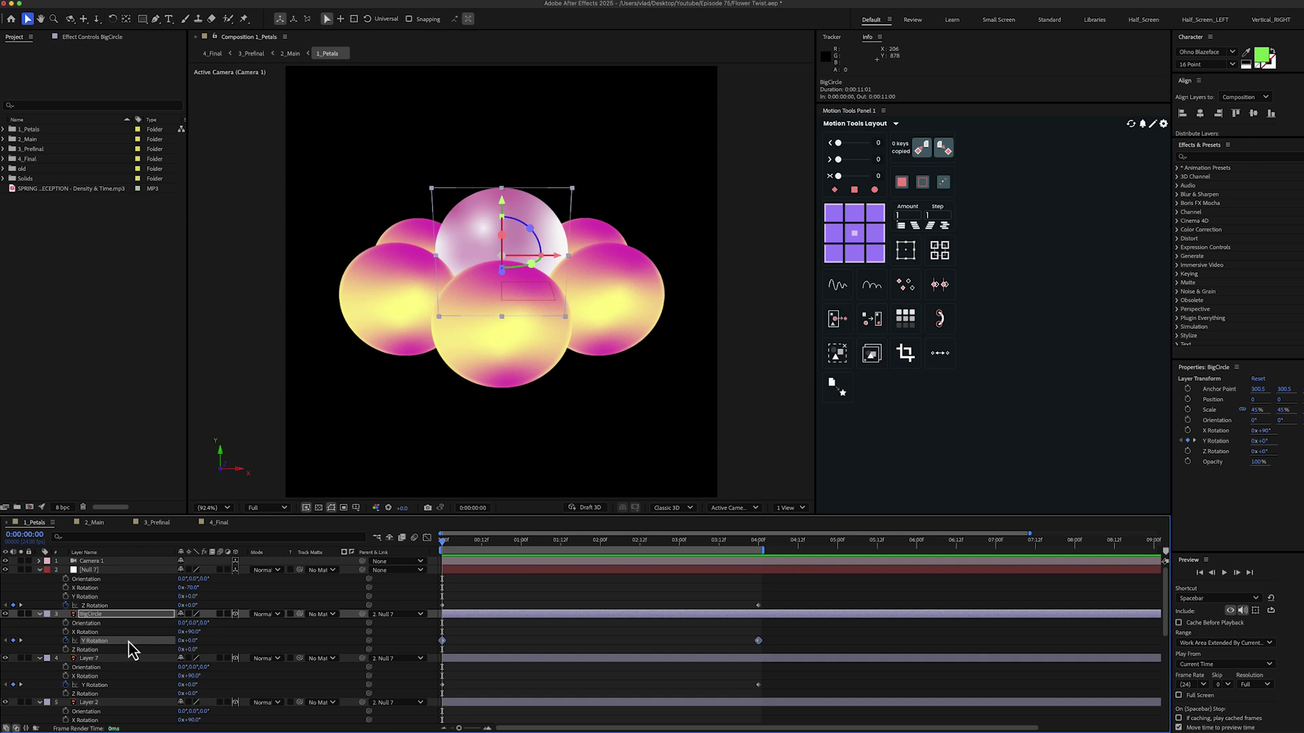
click(754, 541)
click(239, 649)
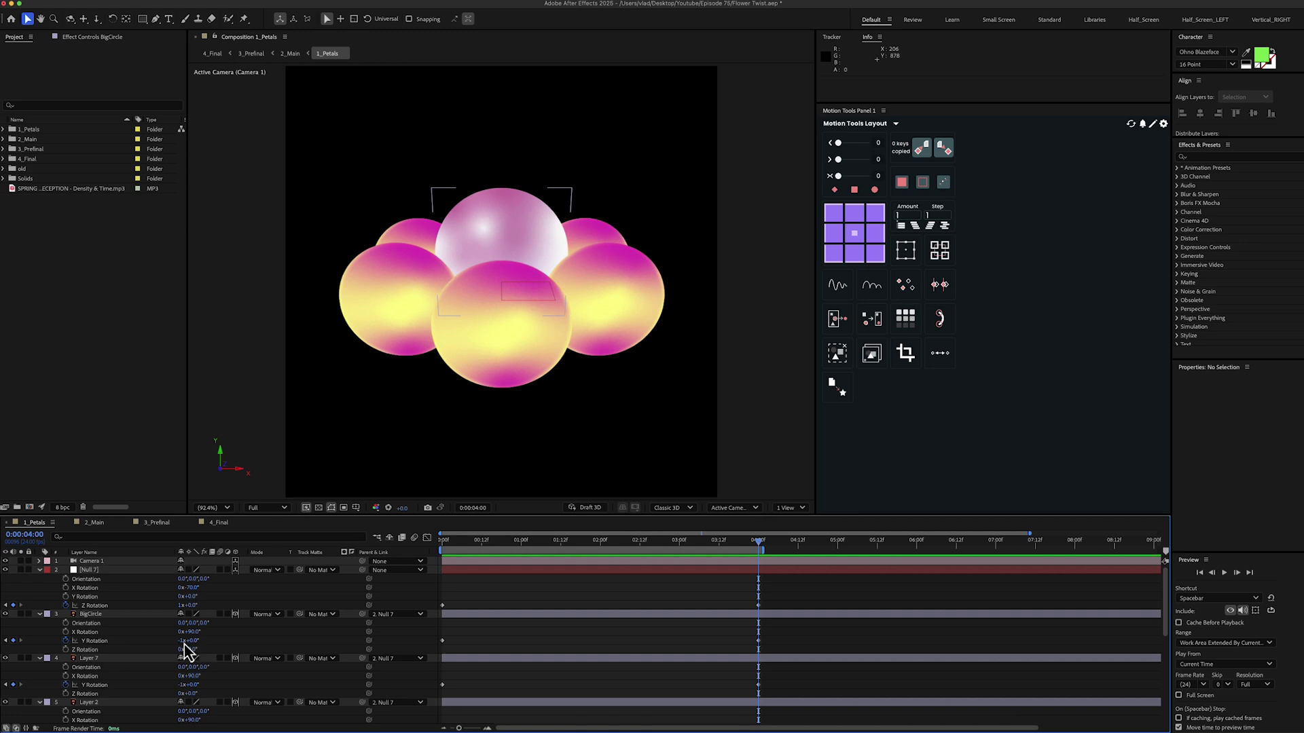
click(181, 641)
key(Return)
key(space)
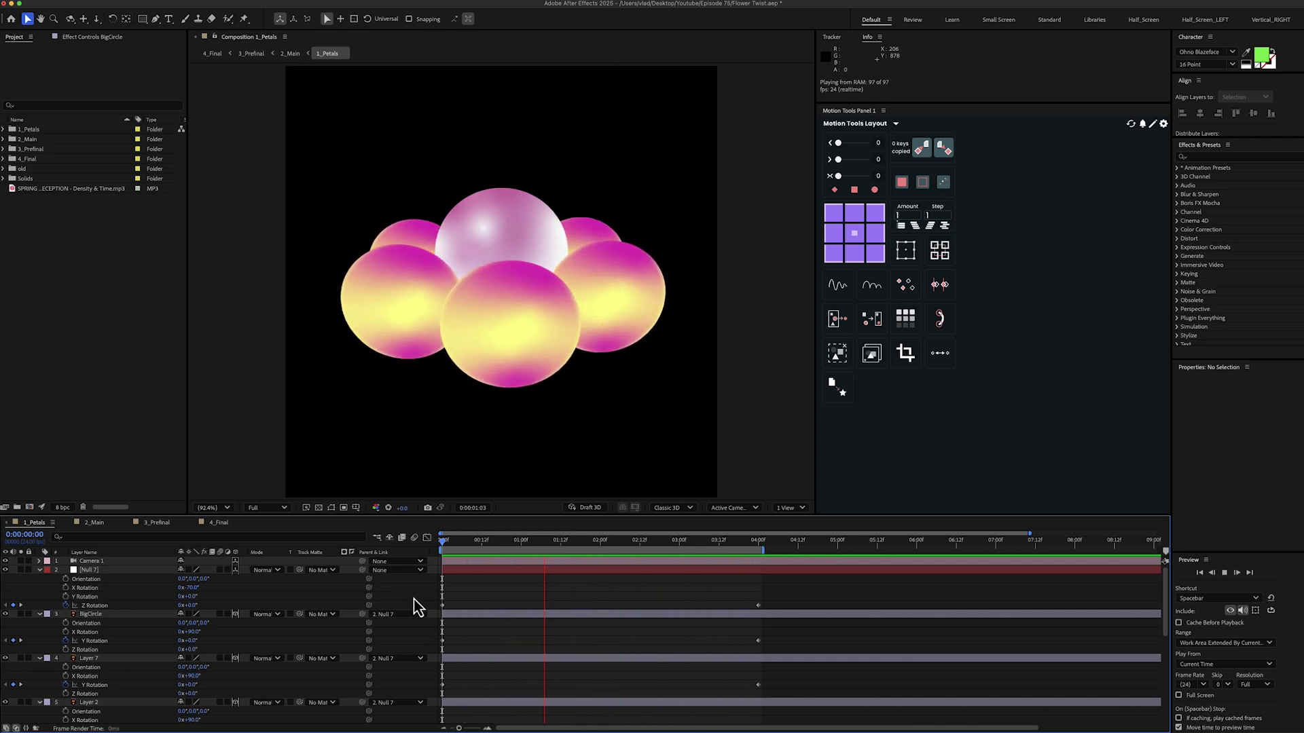
Stop the preview, confirm 2_Main's 3000 px height, and select the vine's Path.
key(space)
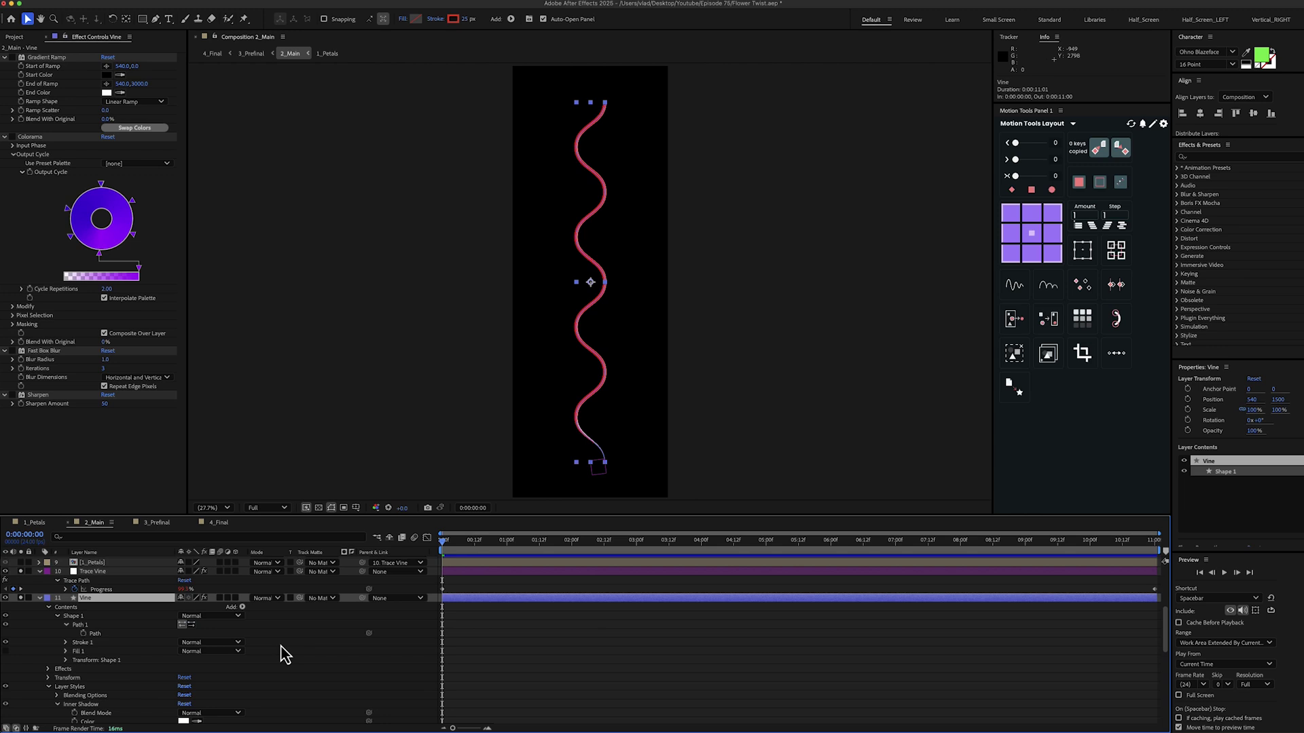
key(super+k)
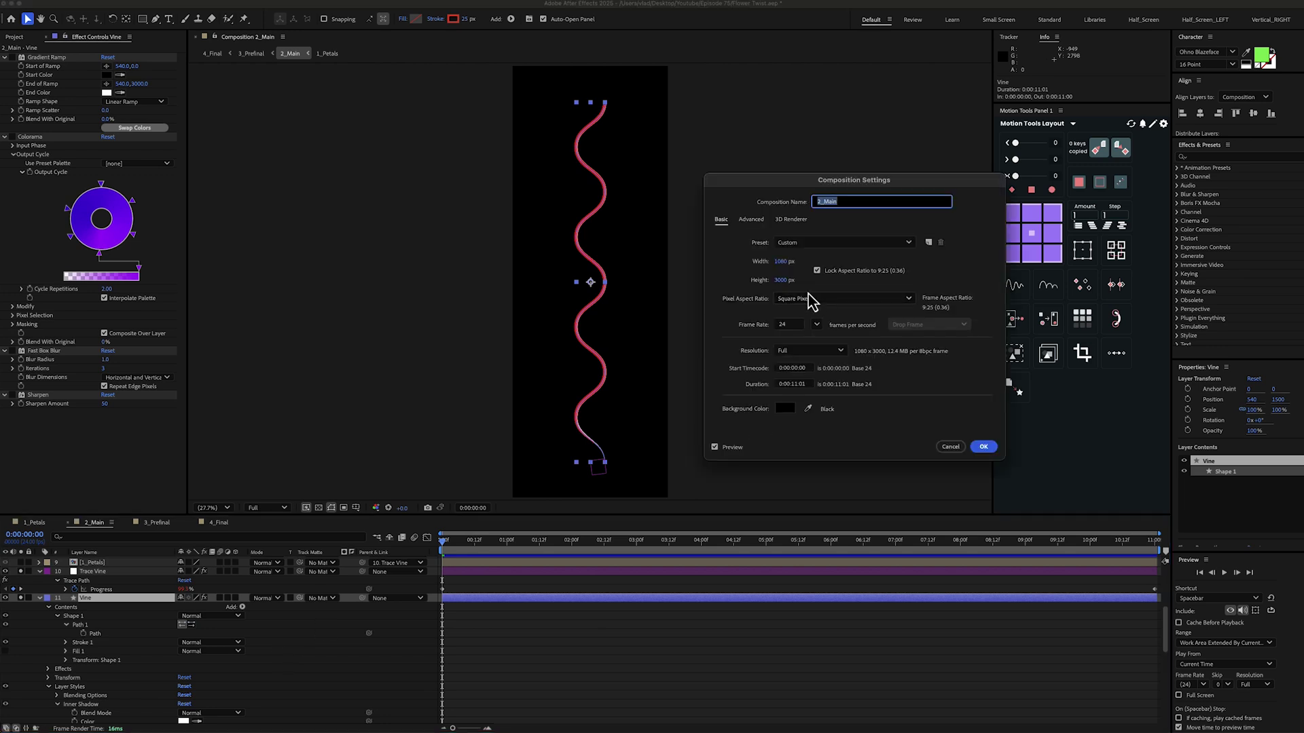
click(780, 280)
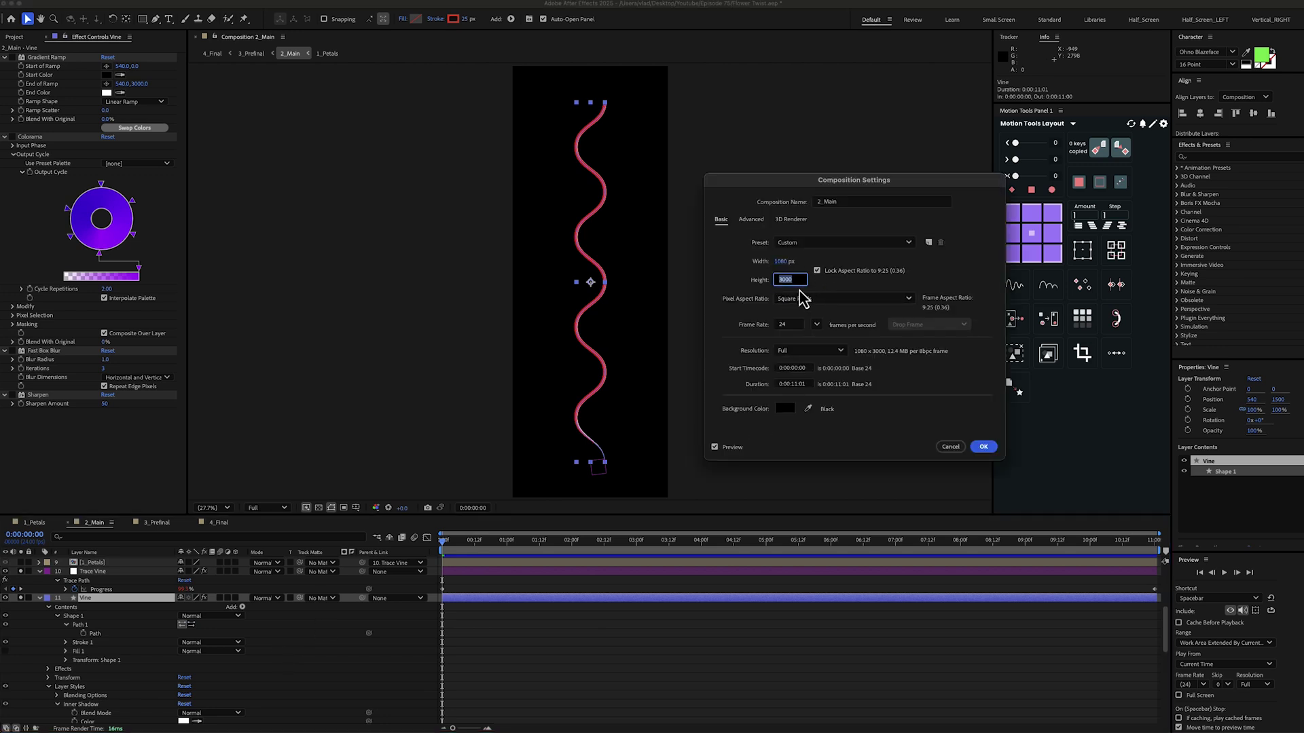
key(Return)
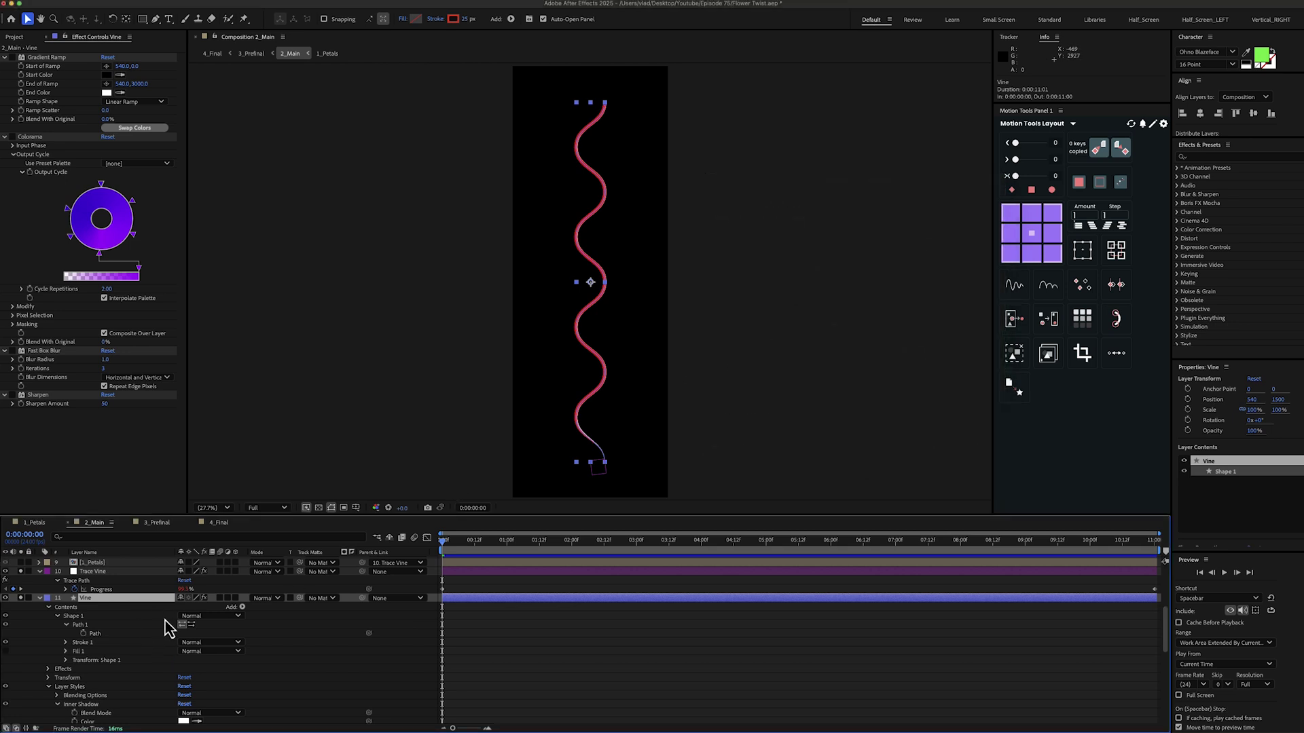
click(122, 634)
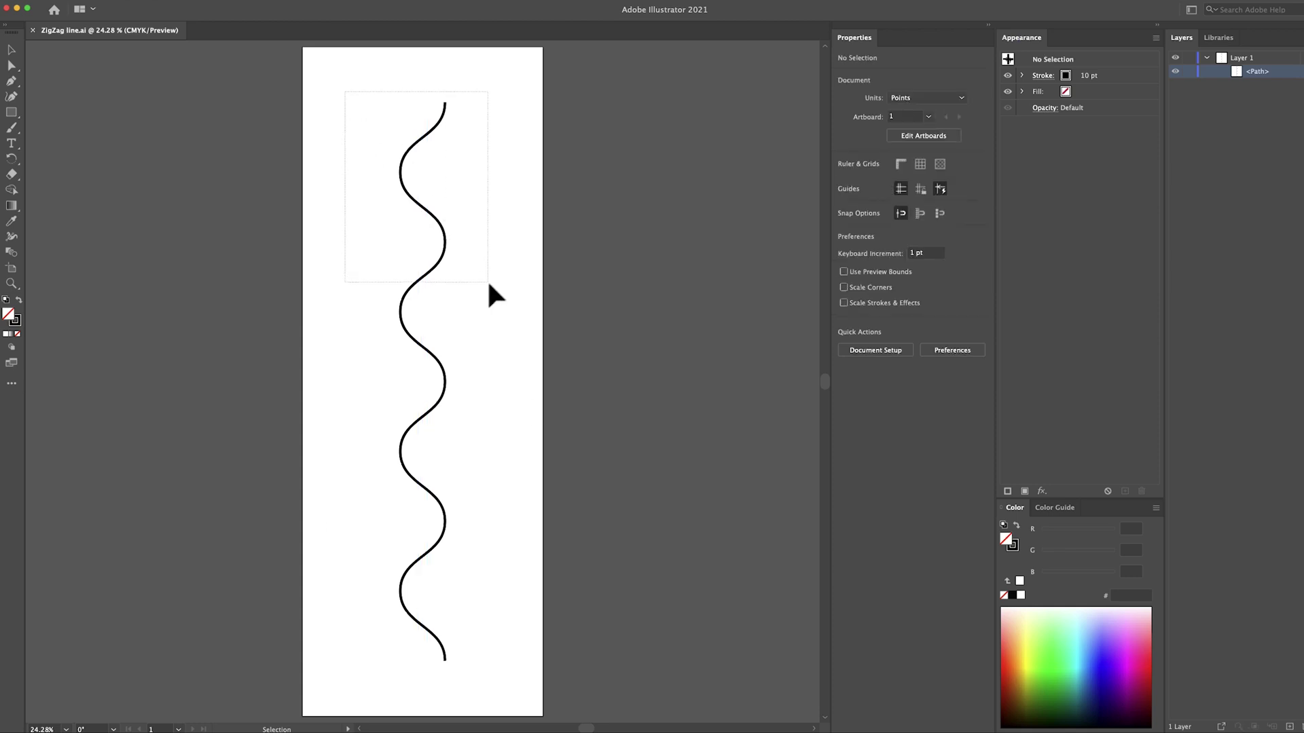
Check the wavy line's 10 pt stroke and the Zig Zag distortion menu without applying it.
drag(488, 286, 489, 285)
click(919, 198)
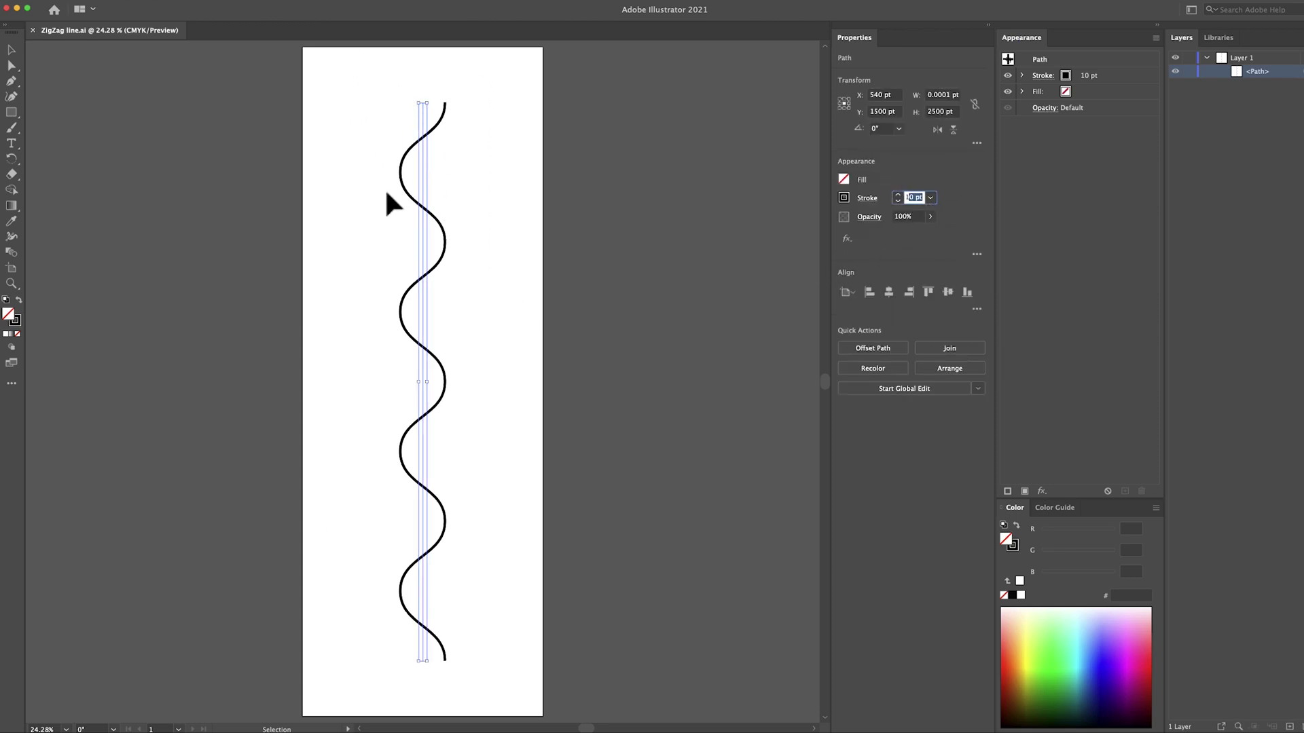
click(223, 1)
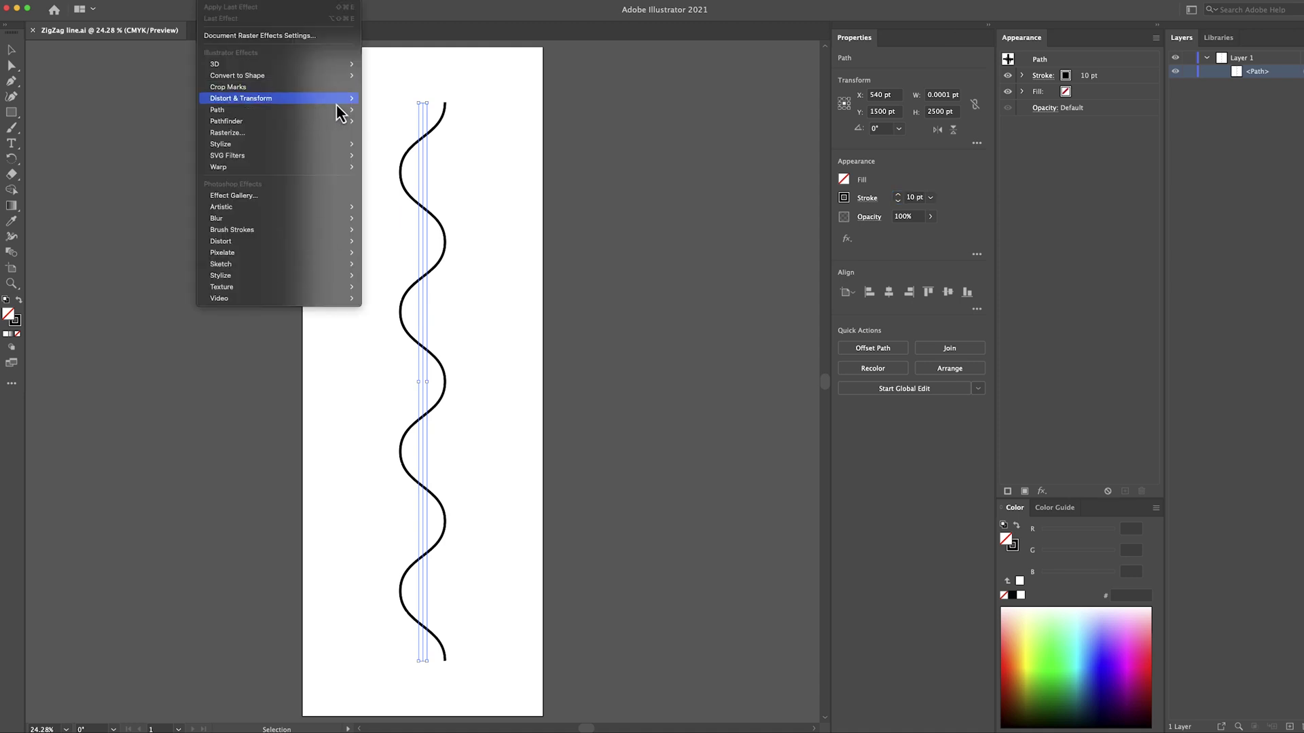
mouse_move(340, 99)
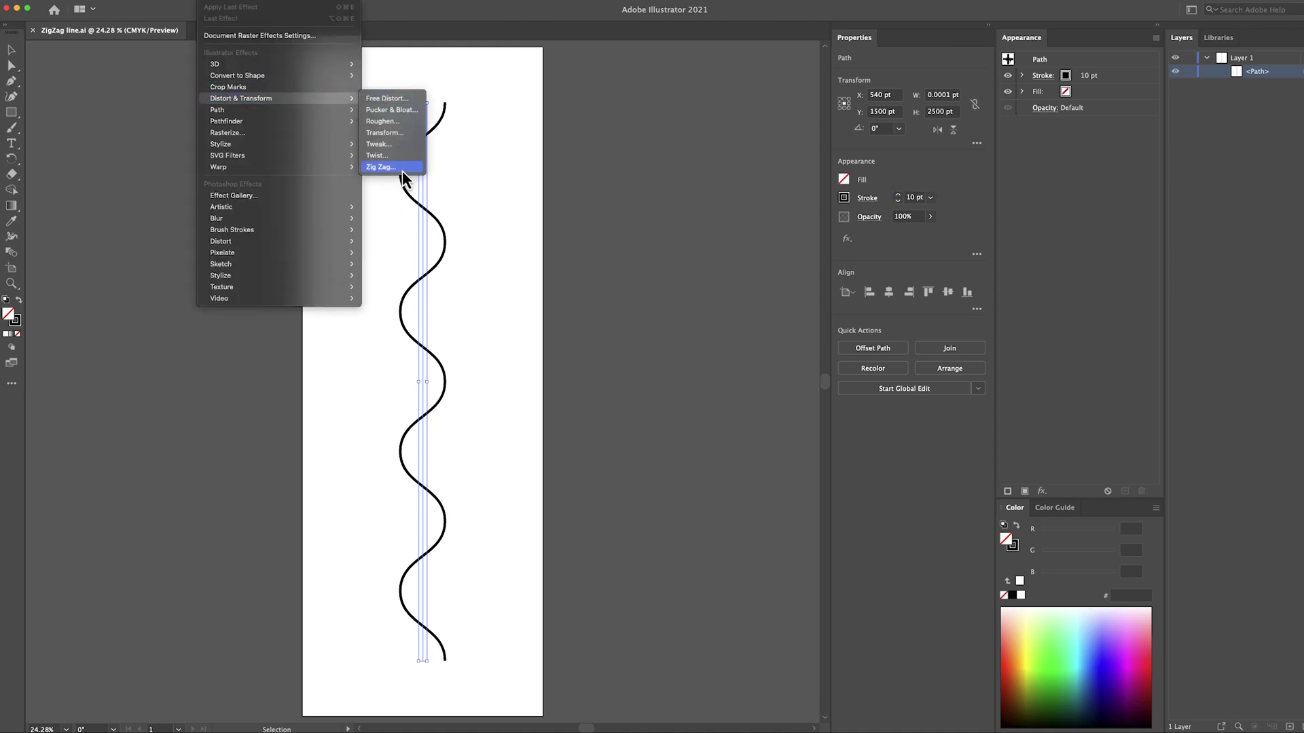
click(616, 241)
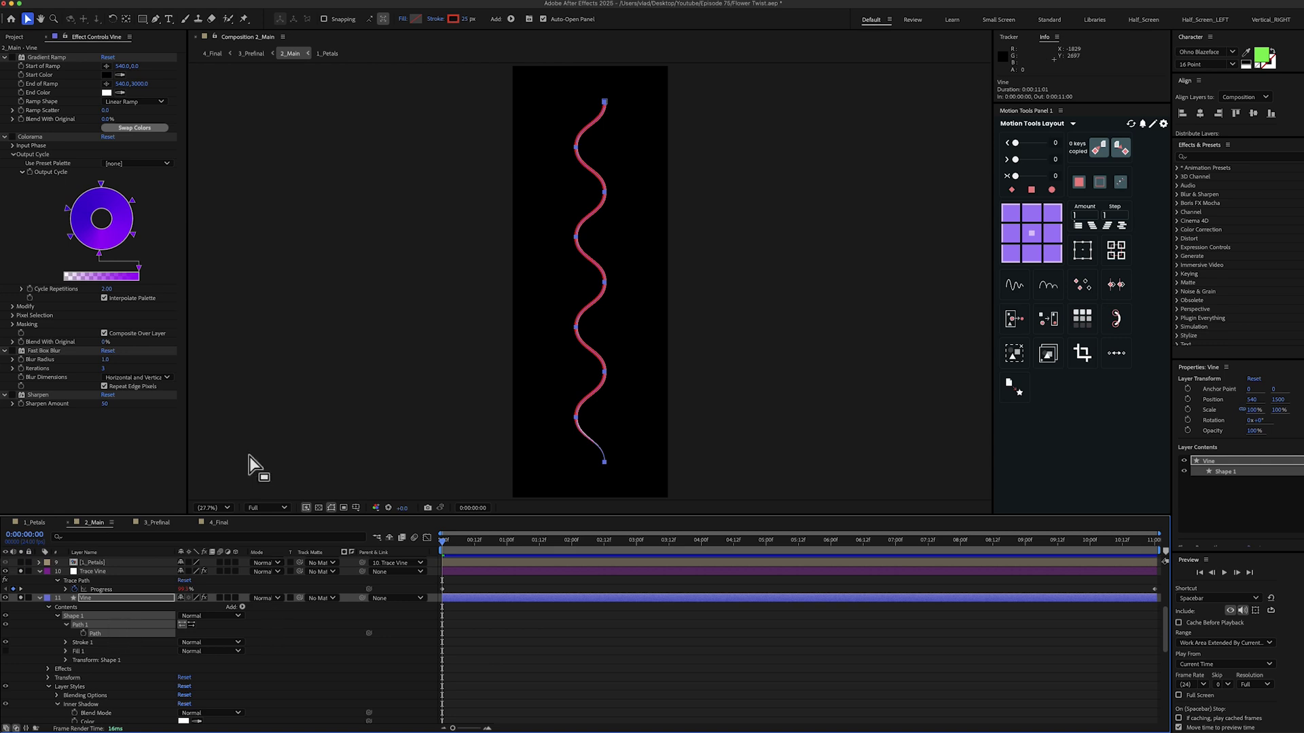
Enable the vine's Gradient Ramp, undo an end-point tweak, then select Colorama and Fast Box Blur.
click(56, 58)
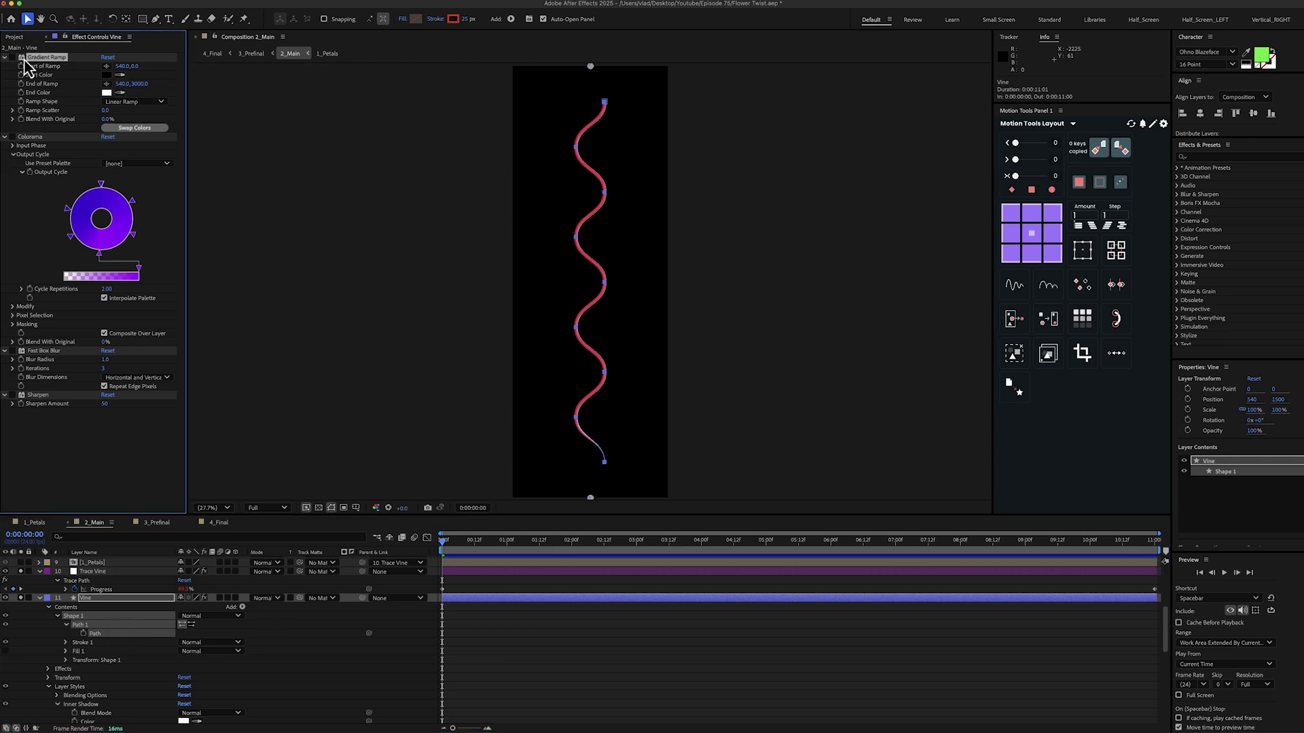
click(12, 58)
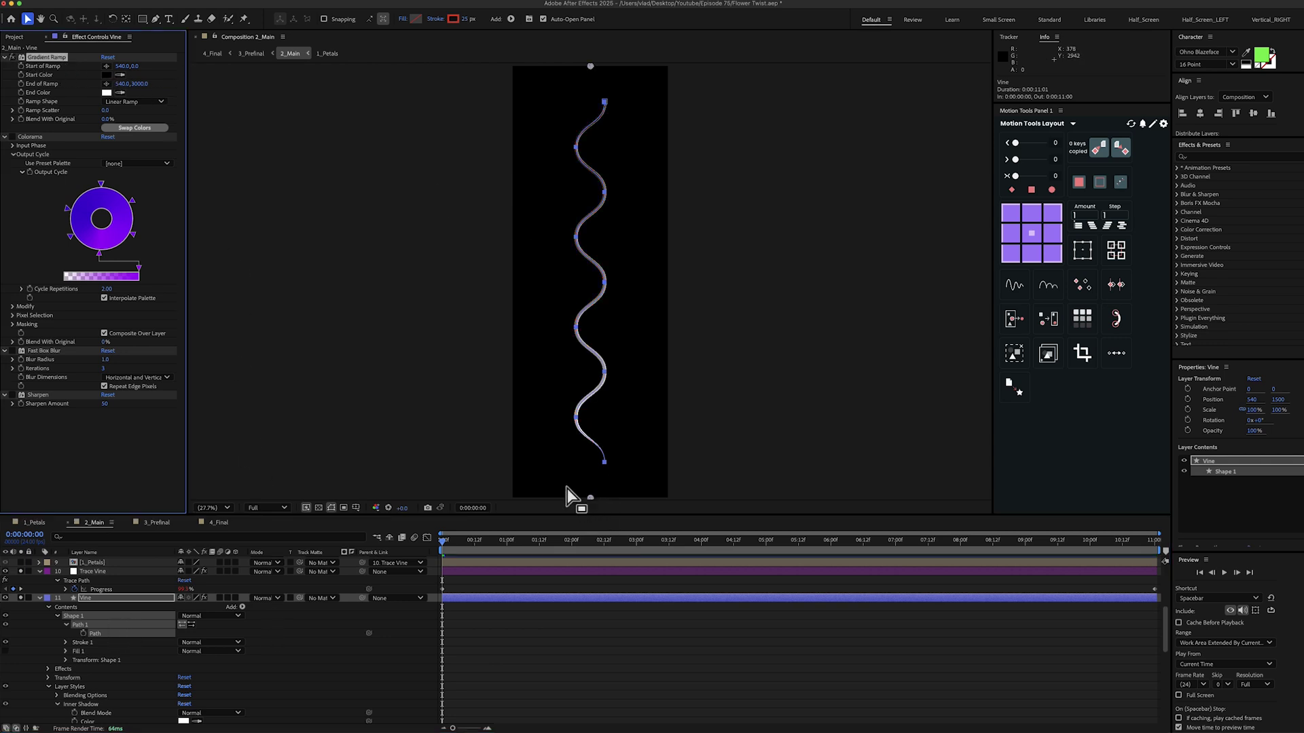
drag(590, 495, 593, 480)
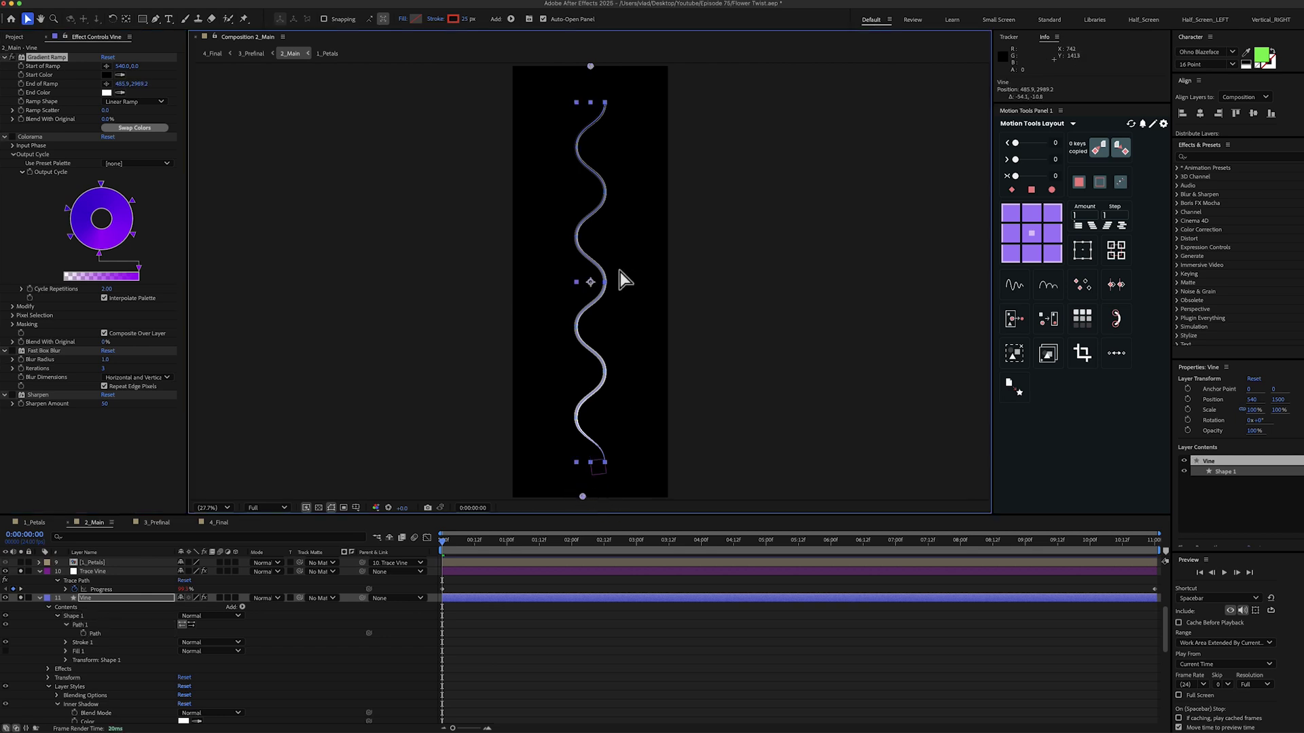
key(ctrl+z)
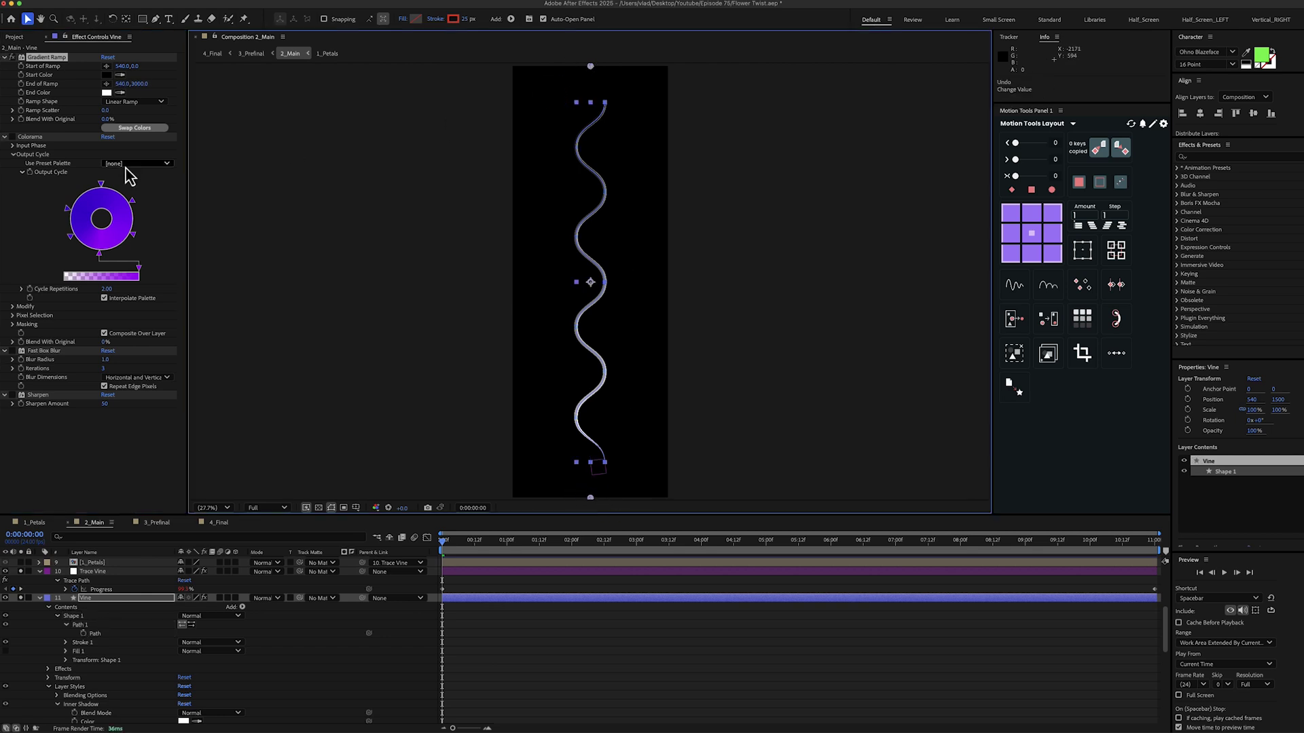
click(27, 138)
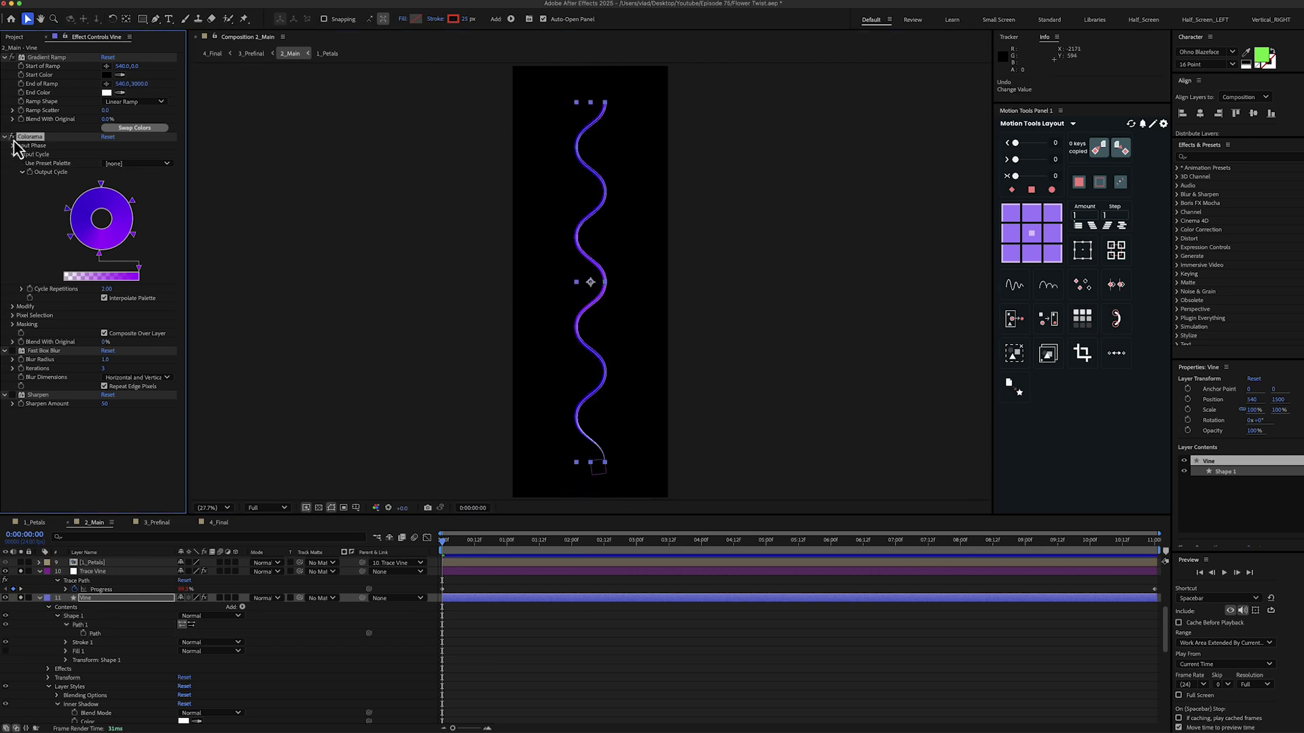
click(44, 352)
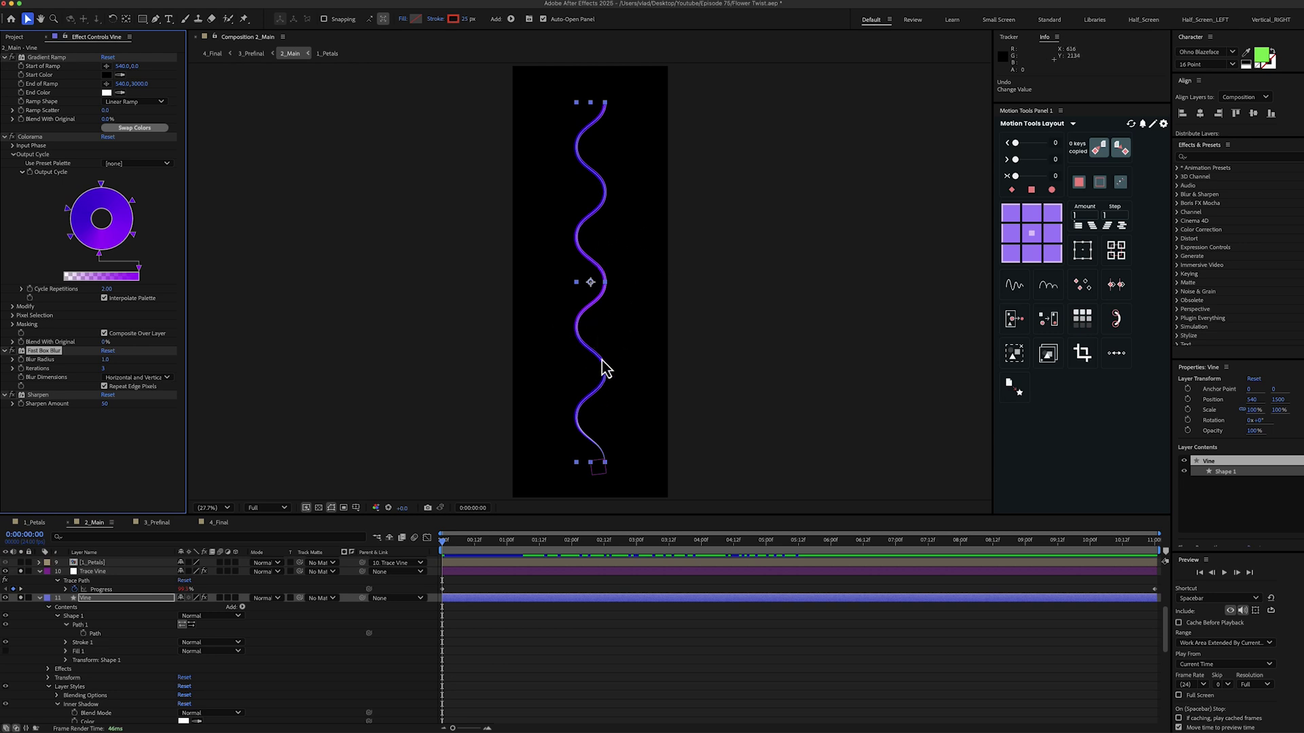
scroll(131, 613, down, 3)
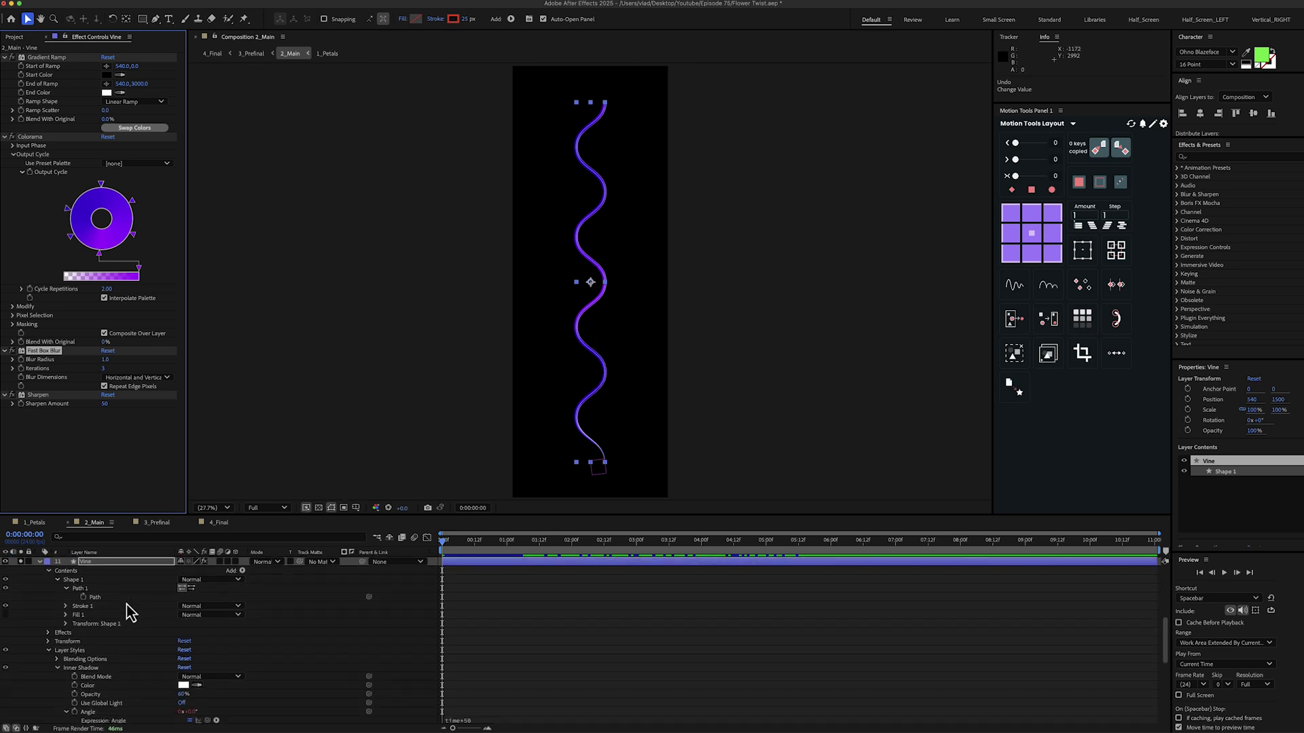
scroll(128, 614, down, 5)
click(83, 588)
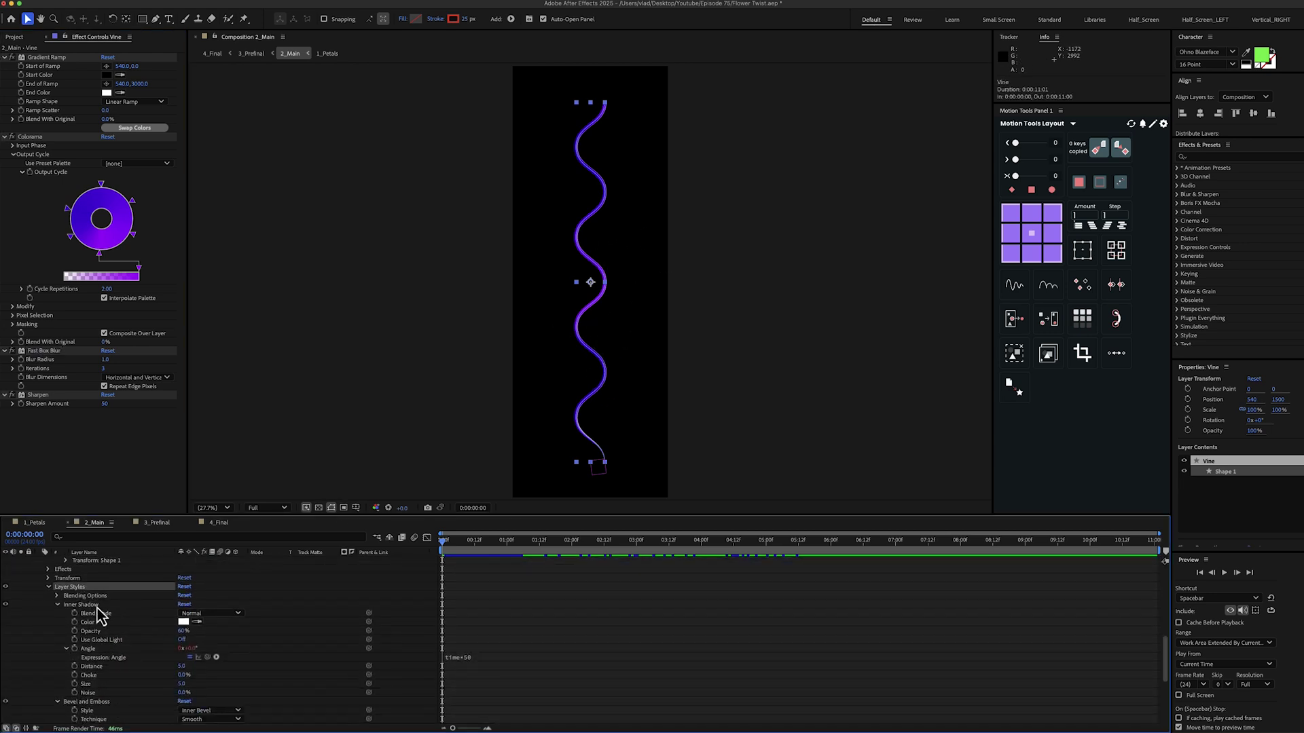
click(95, 607)
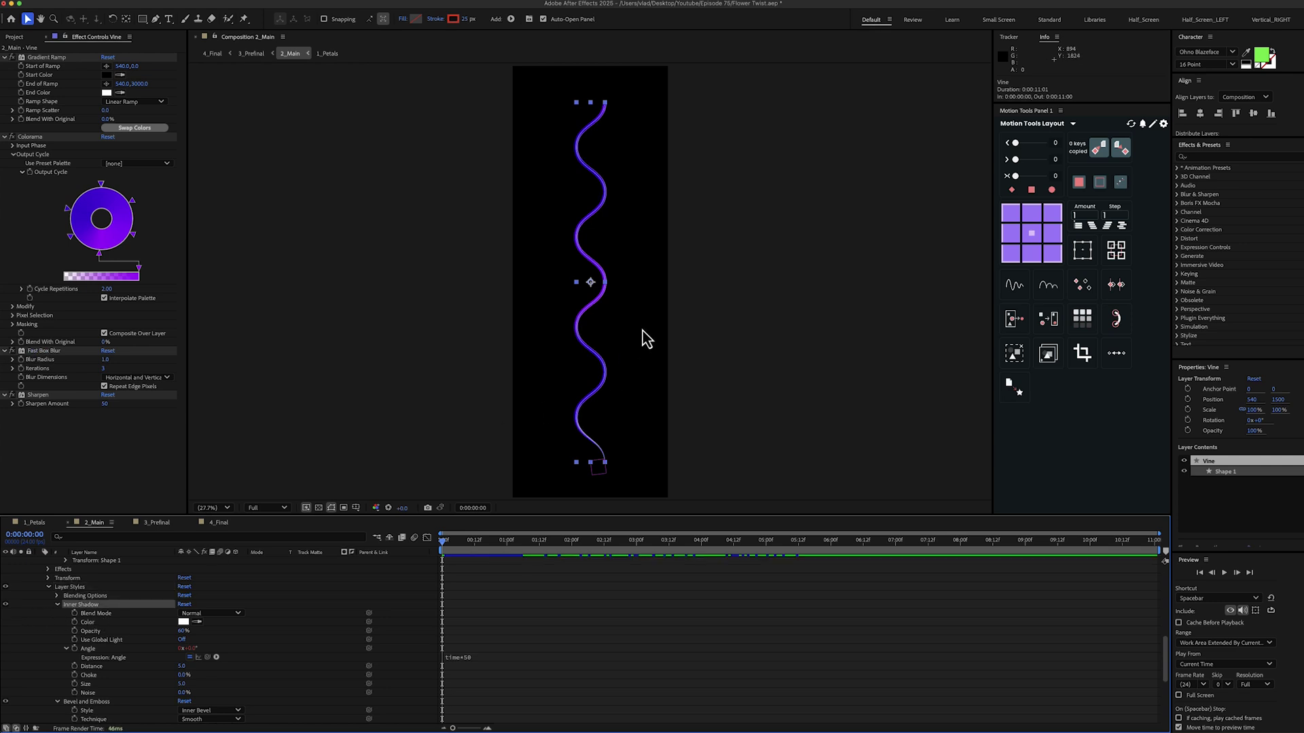
scroll(597, 291, up, 4)
scroll(674, 274, up, 2)
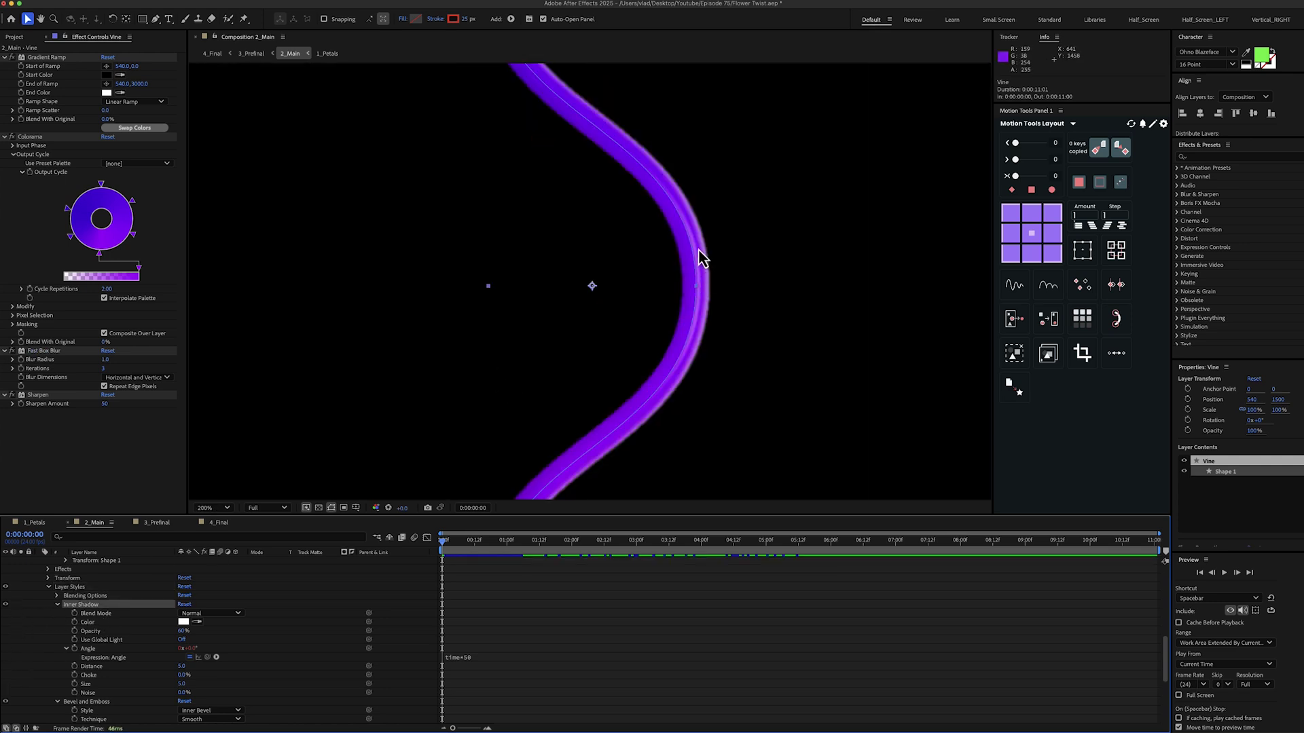
scroll(107, 652, down, 3)
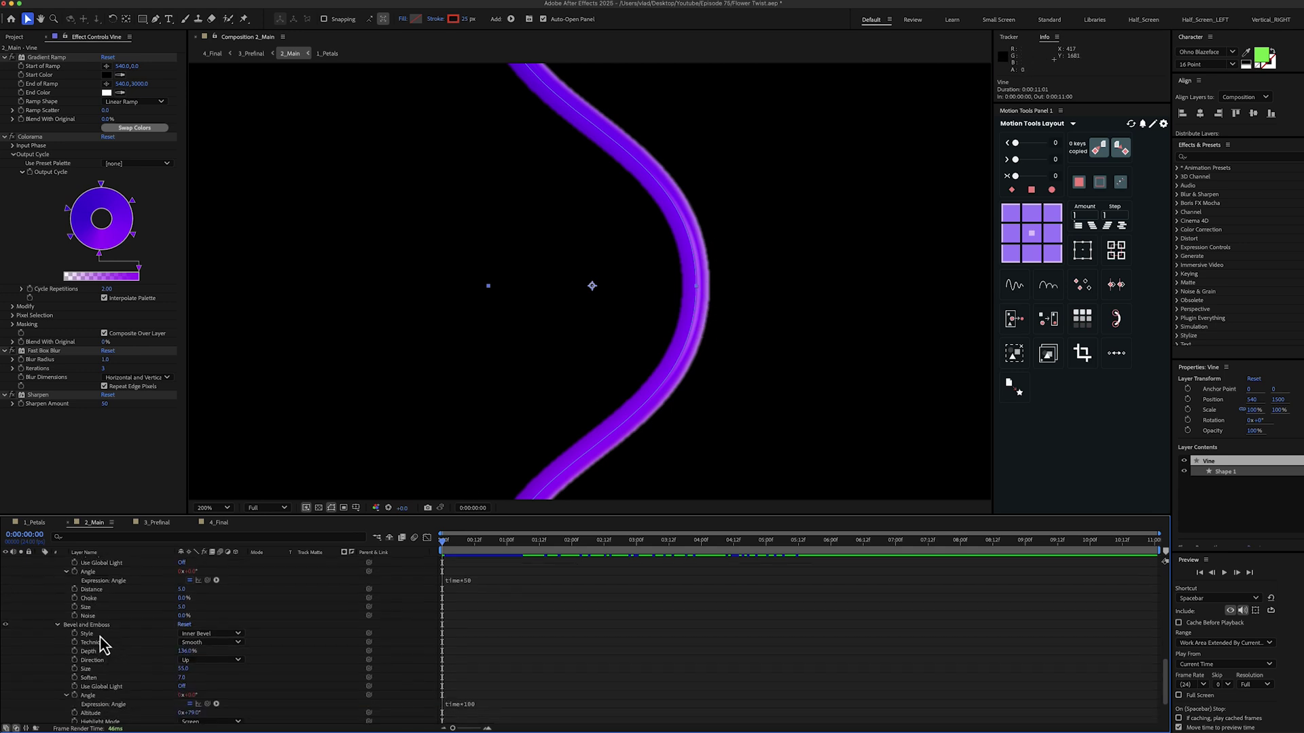
click(92, 625)
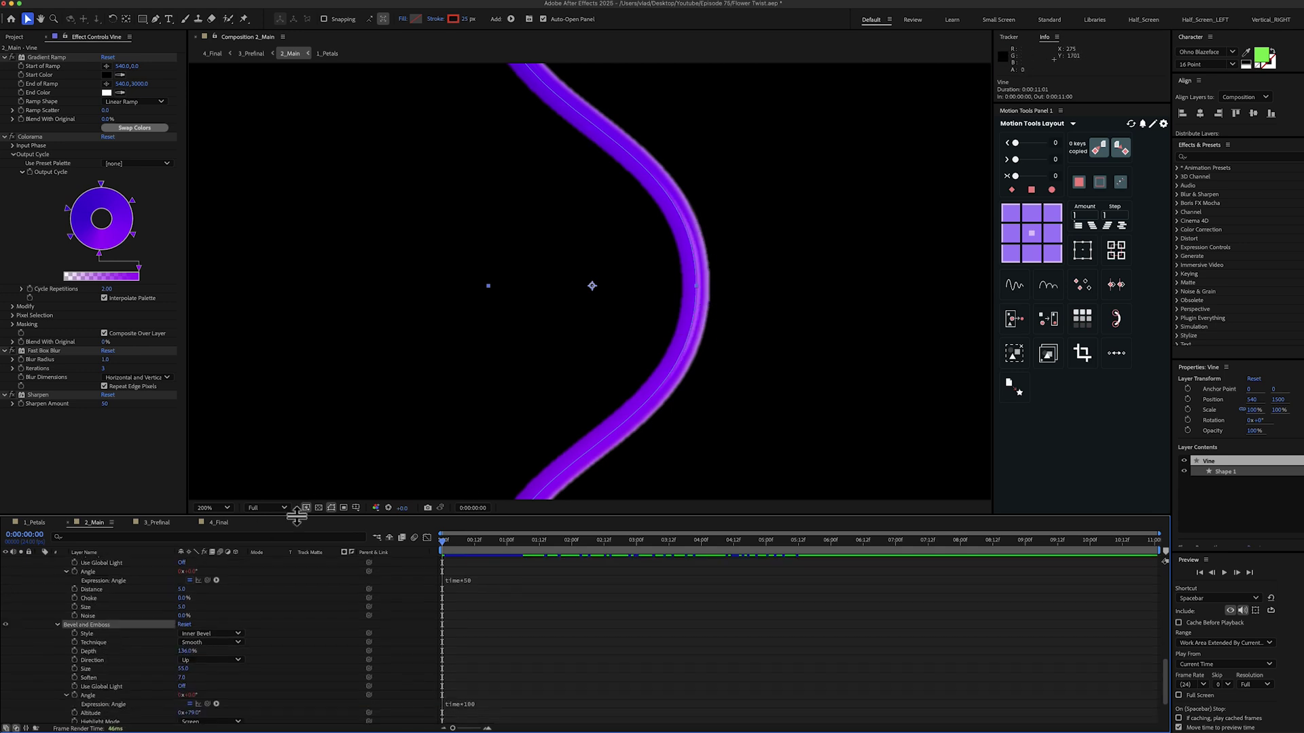
click(103, 573)
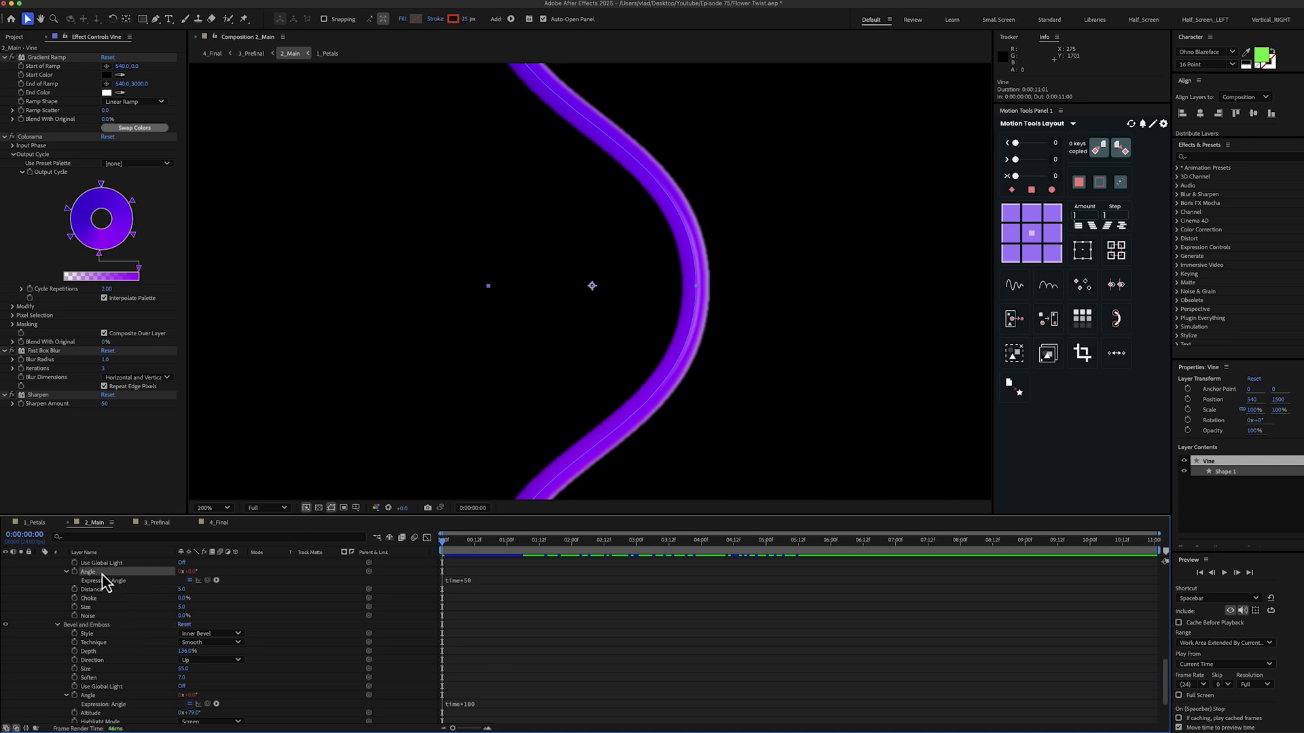
click(110, 697)
scroll(136, 642, up, 1)
scroll(136, 648, up, 1)
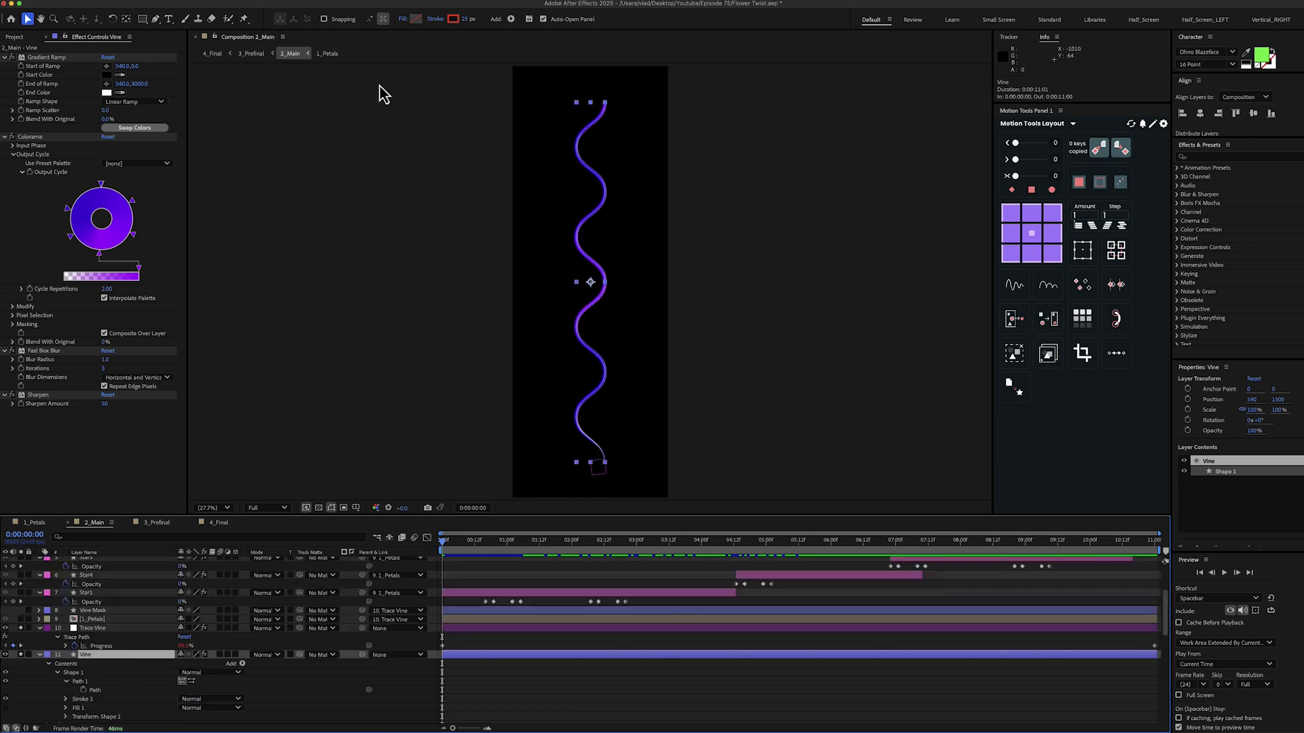
Trace the vine path with Create Nulls From Paths, scrub its Progress keyframes, and select 1_Petals.
click(319, 4)
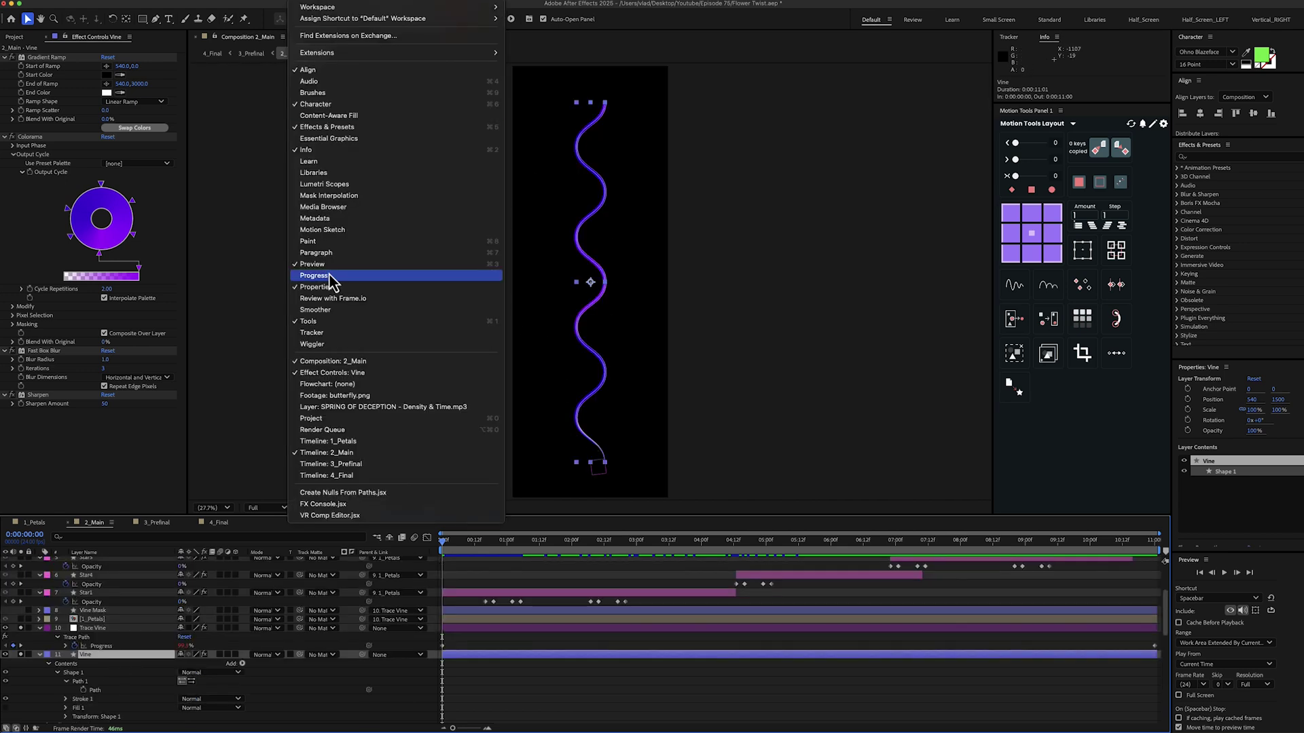
click(373, 494)
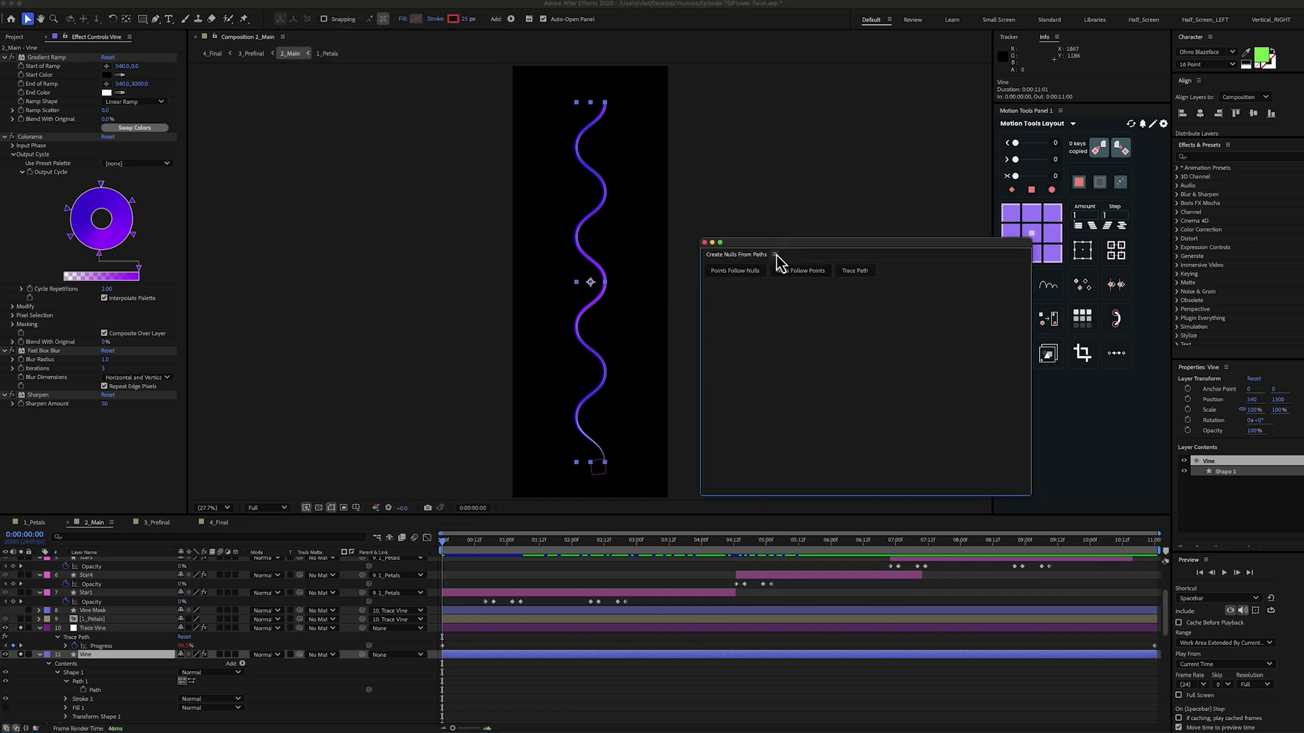
scroll(119, 655, down, 3)
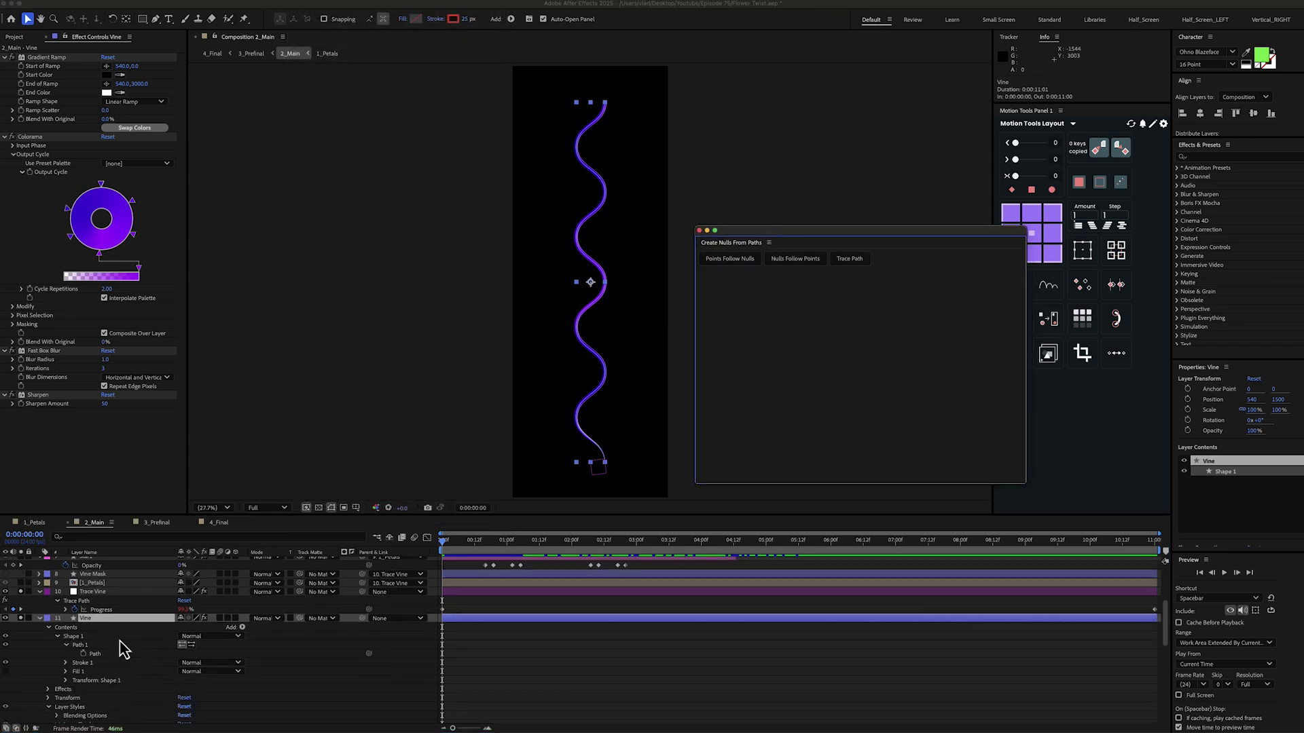
click(109, 634)
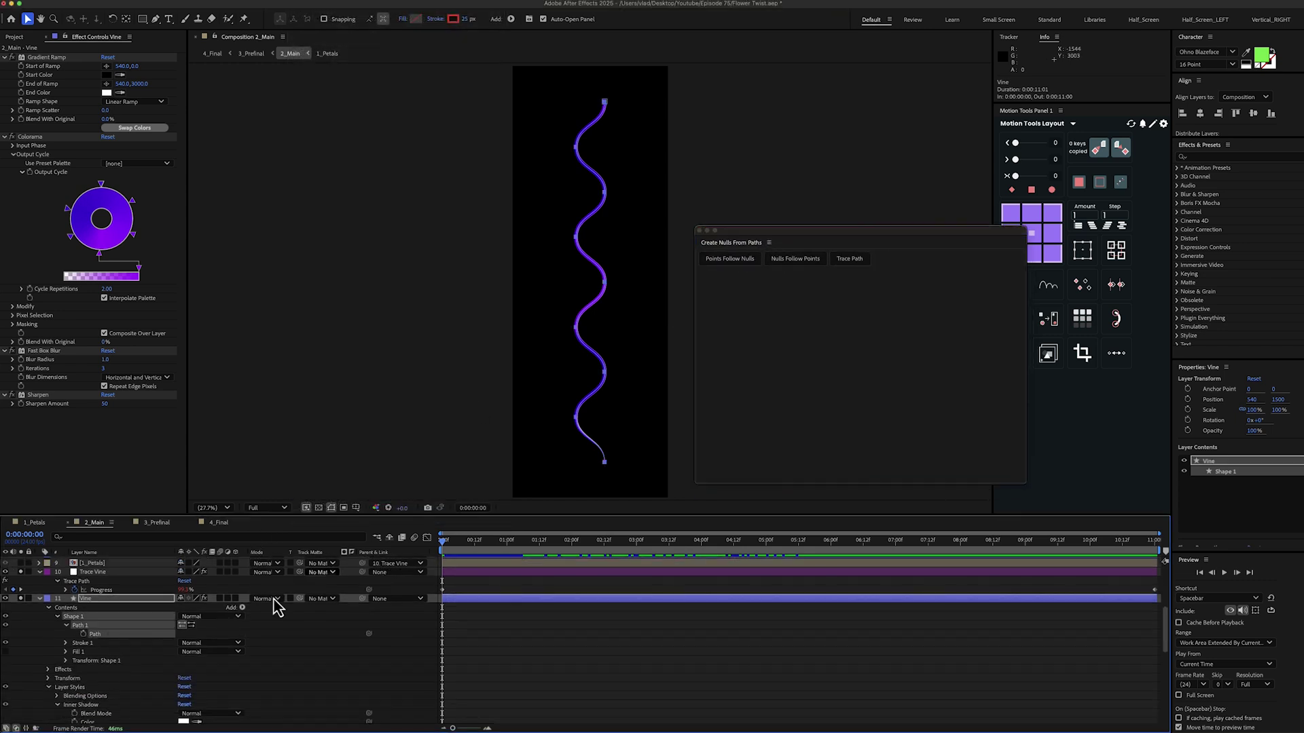
click(102, 572)
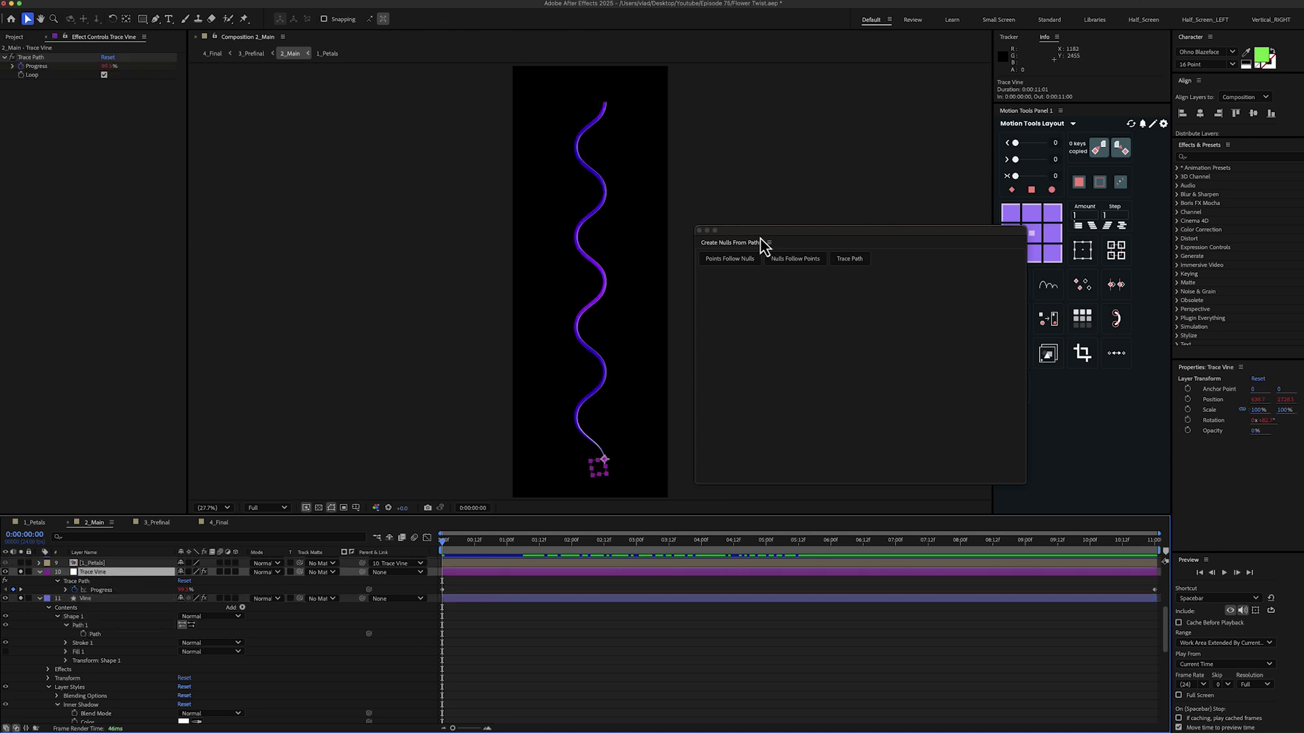
click(700, 231)
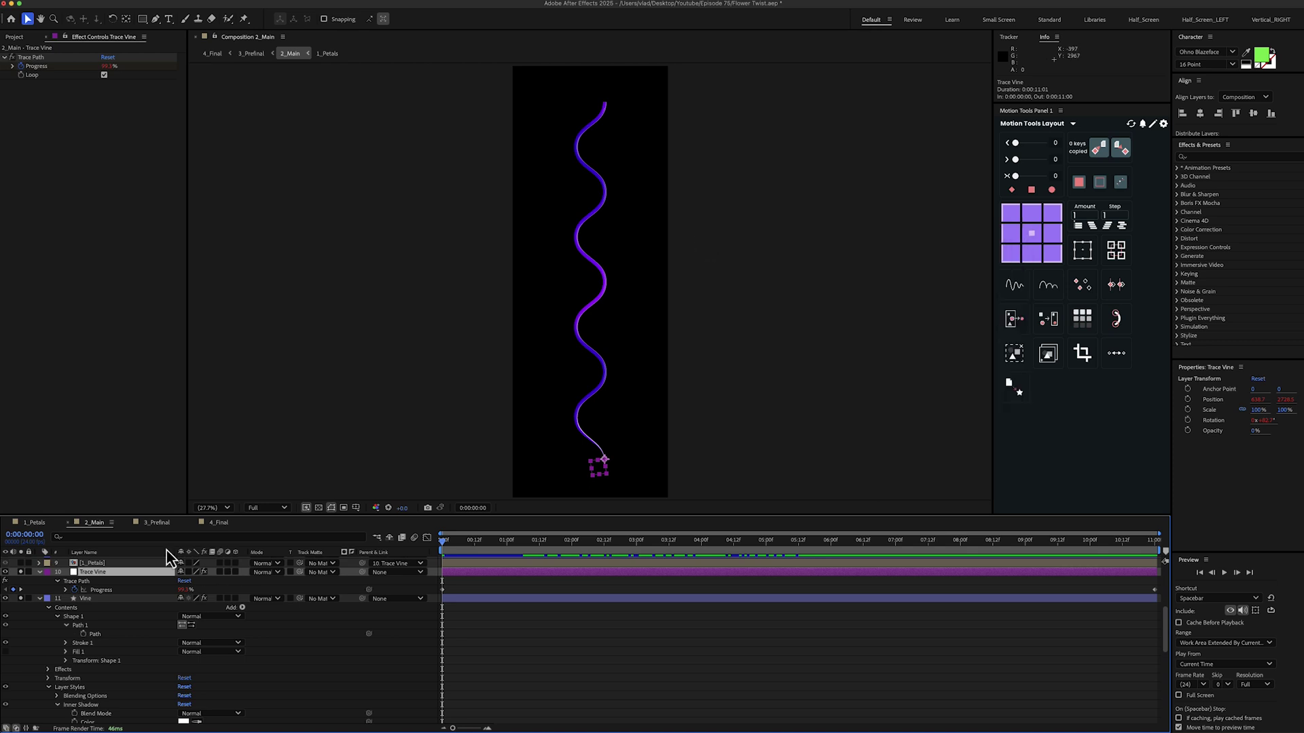
click(124, 590)
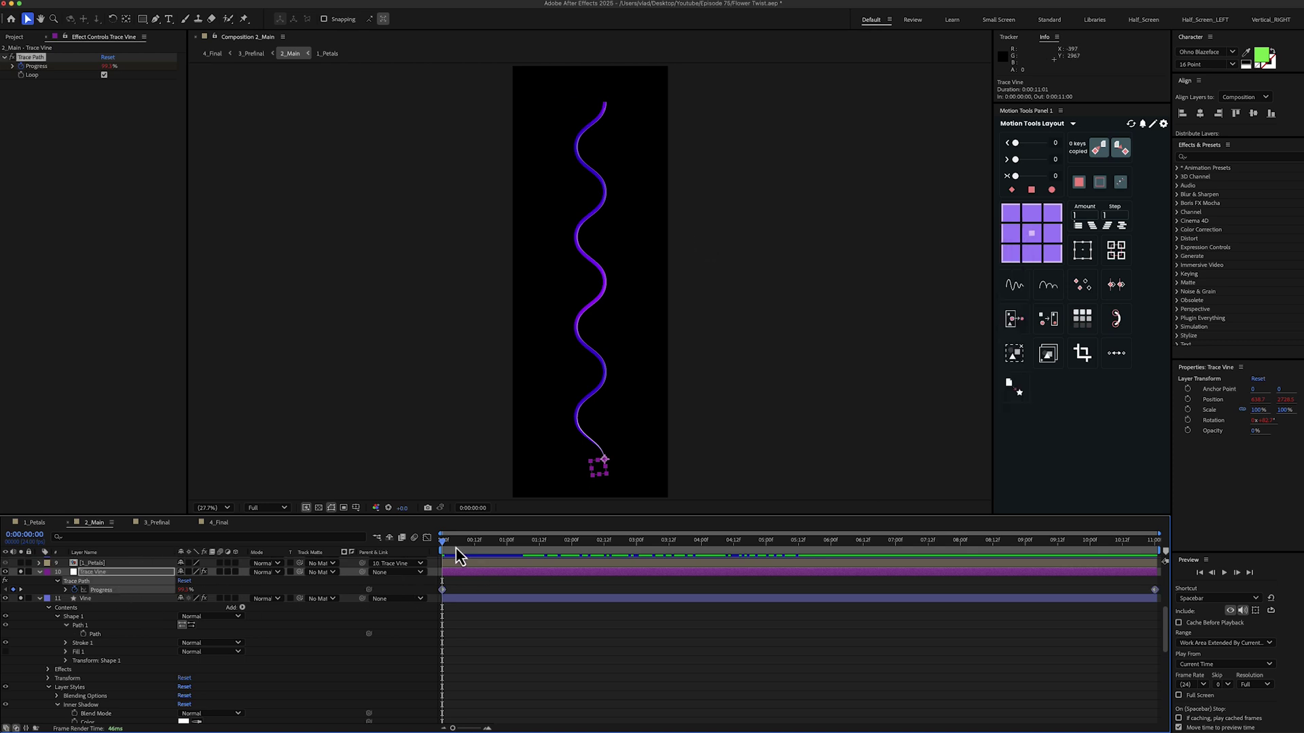
mouse_move(448, 548)
mouse_down()
mouse_move(1168, 544)
mouse_move(715, 551)
mouse_move(442, 576)
mouse_up()
click(116, 564)
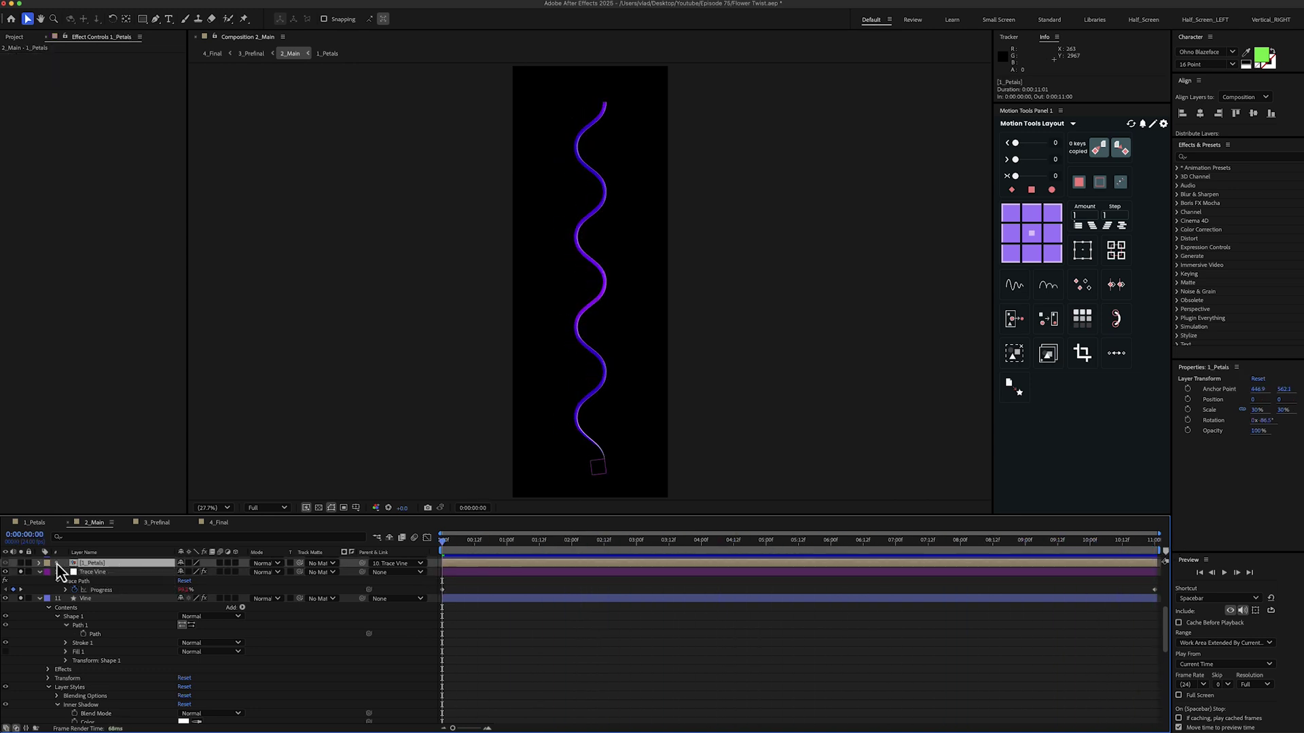
Parent 1_Petals to 10. Trace Vine and scrub to 4:00 to watch the petals climb.
key(u)
key(u)
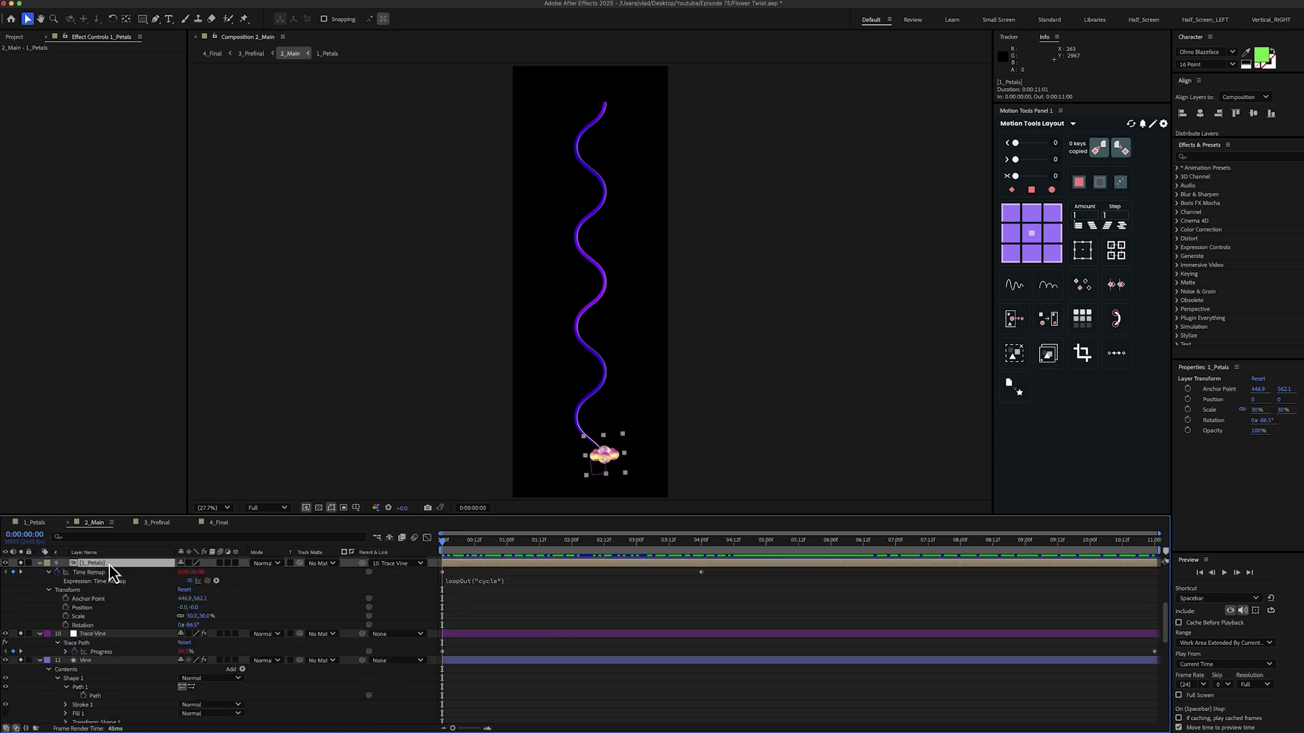
click(95, 618)
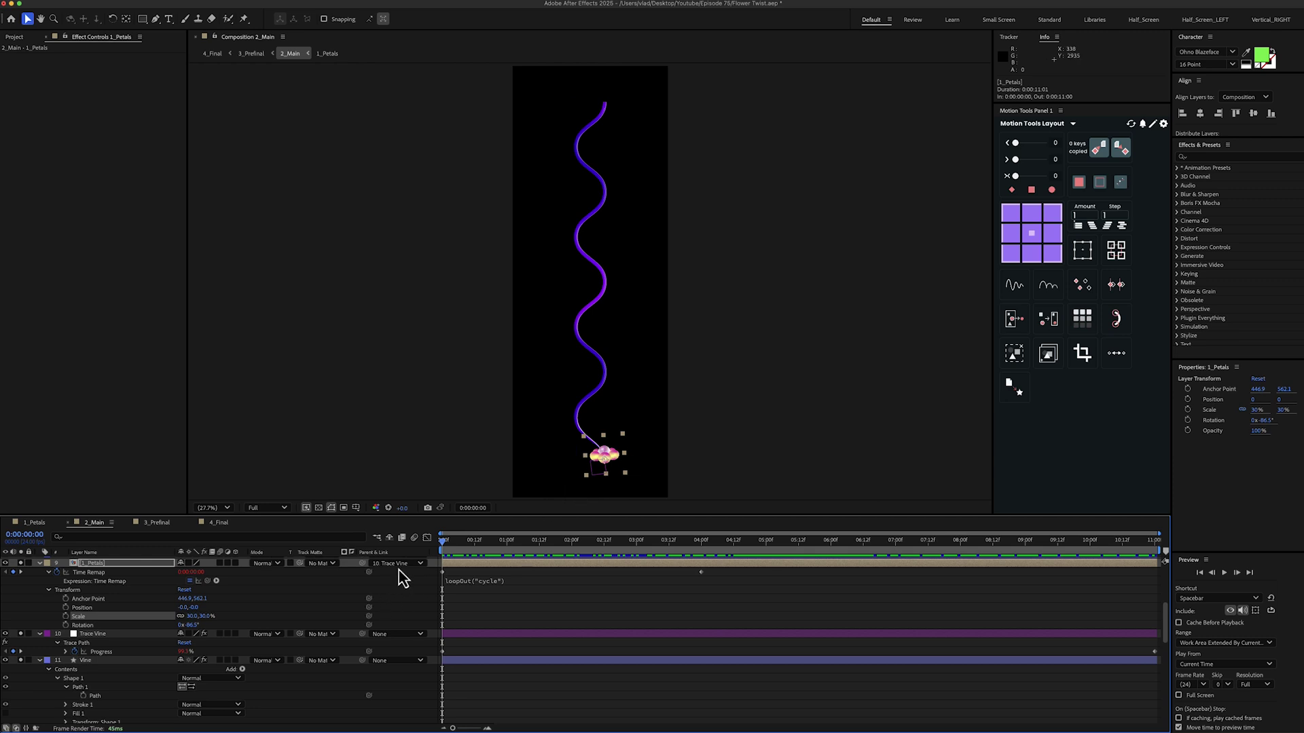
click(399, 565)
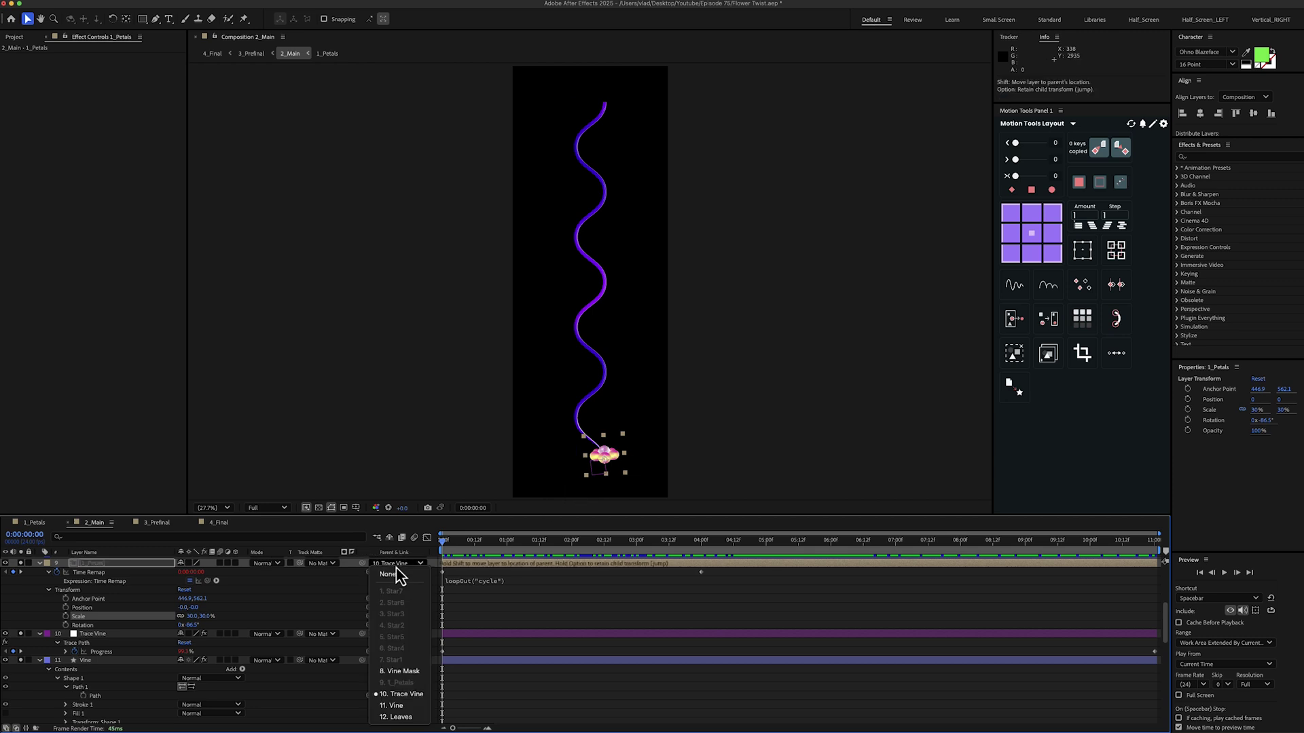
click(413, 695)
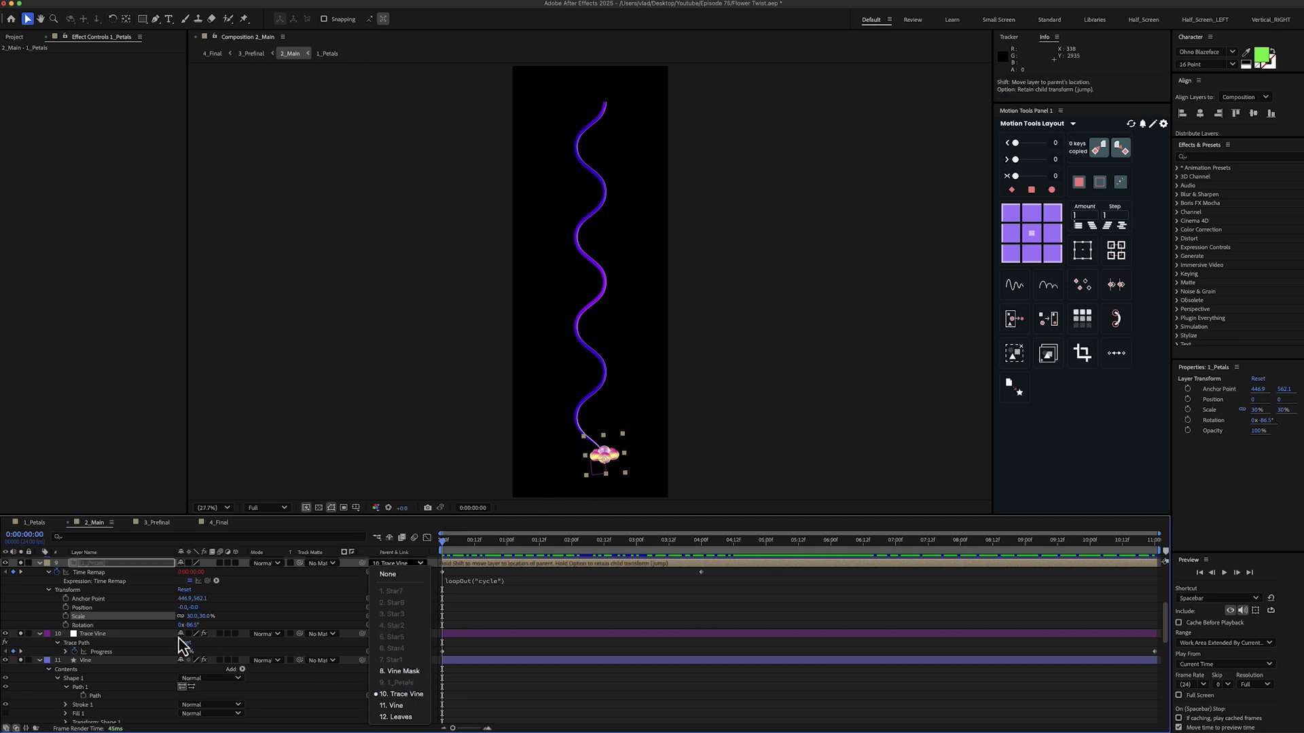
click(100, 573)
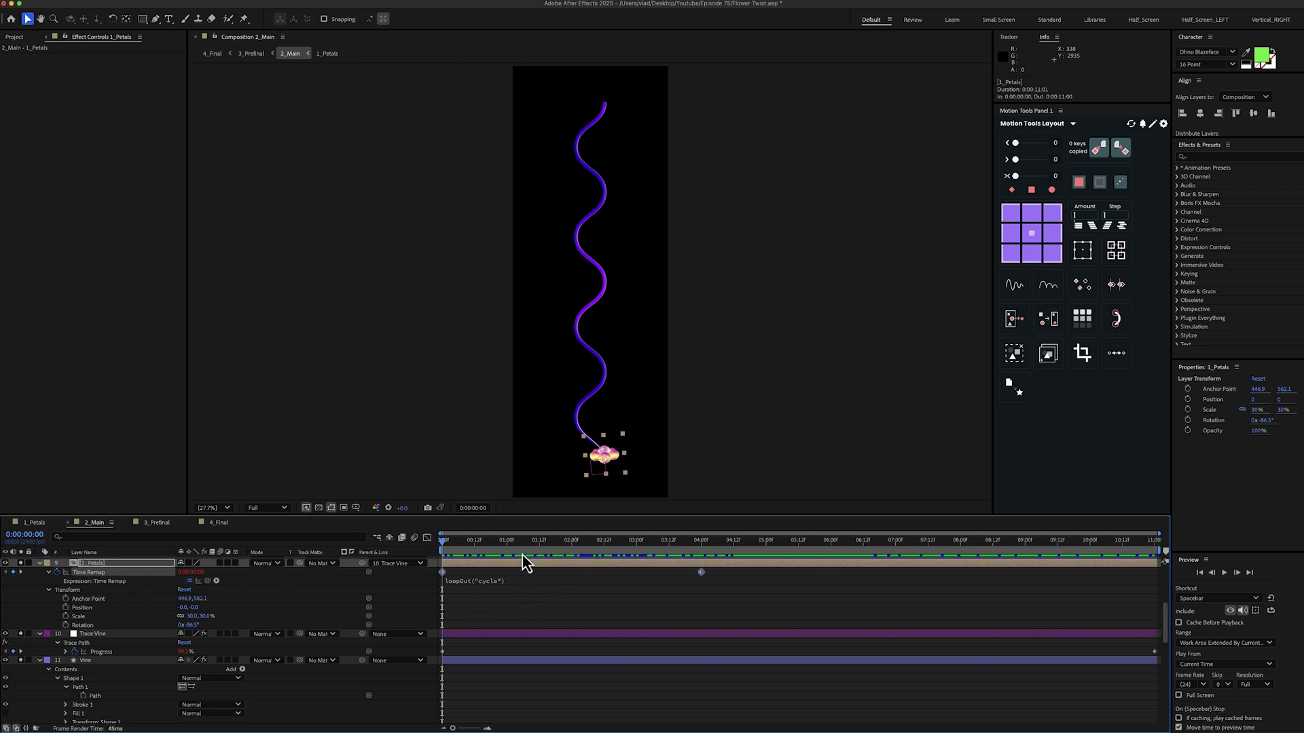
drag(443, 543, 612, 541)
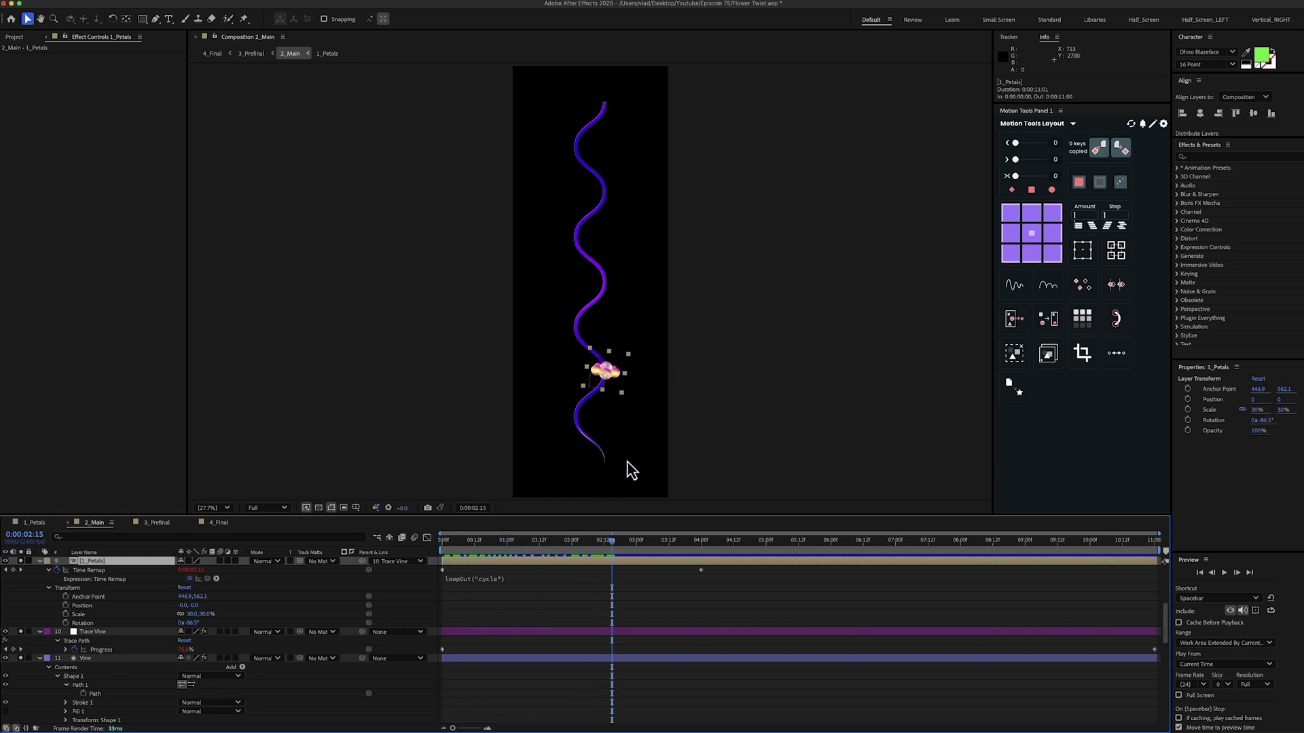
Make the Vine Mask layer visible and parent it to the Trace Vine null.
drag(515, 545, 610, 539)
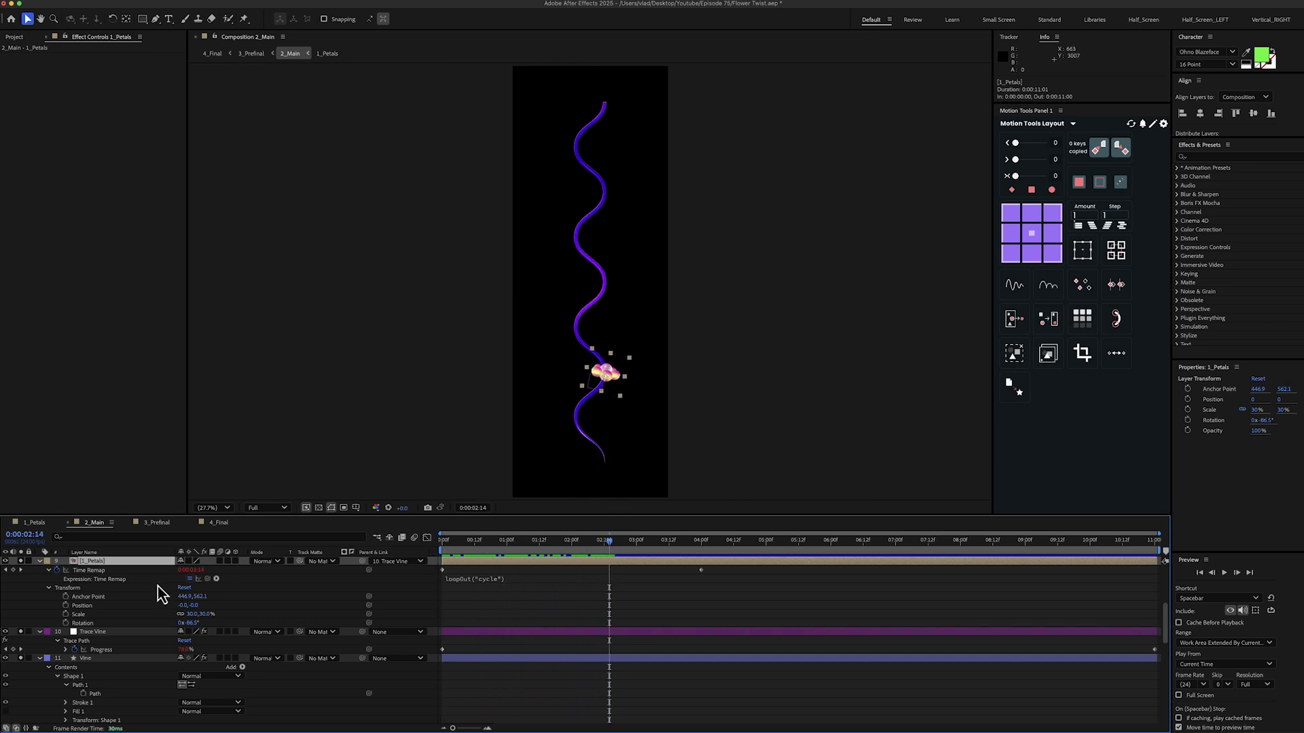
scroll(136, 618, up, 4)
click(114, 618)
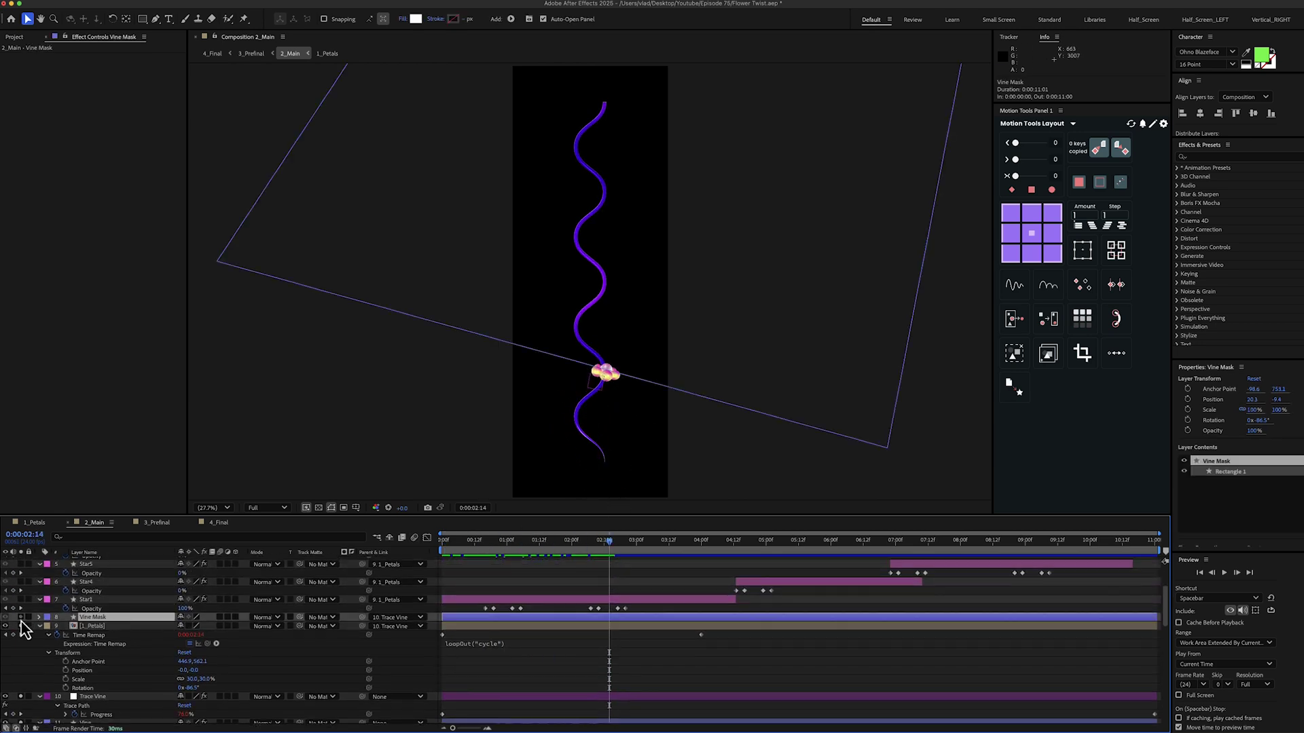
click(20, 617)
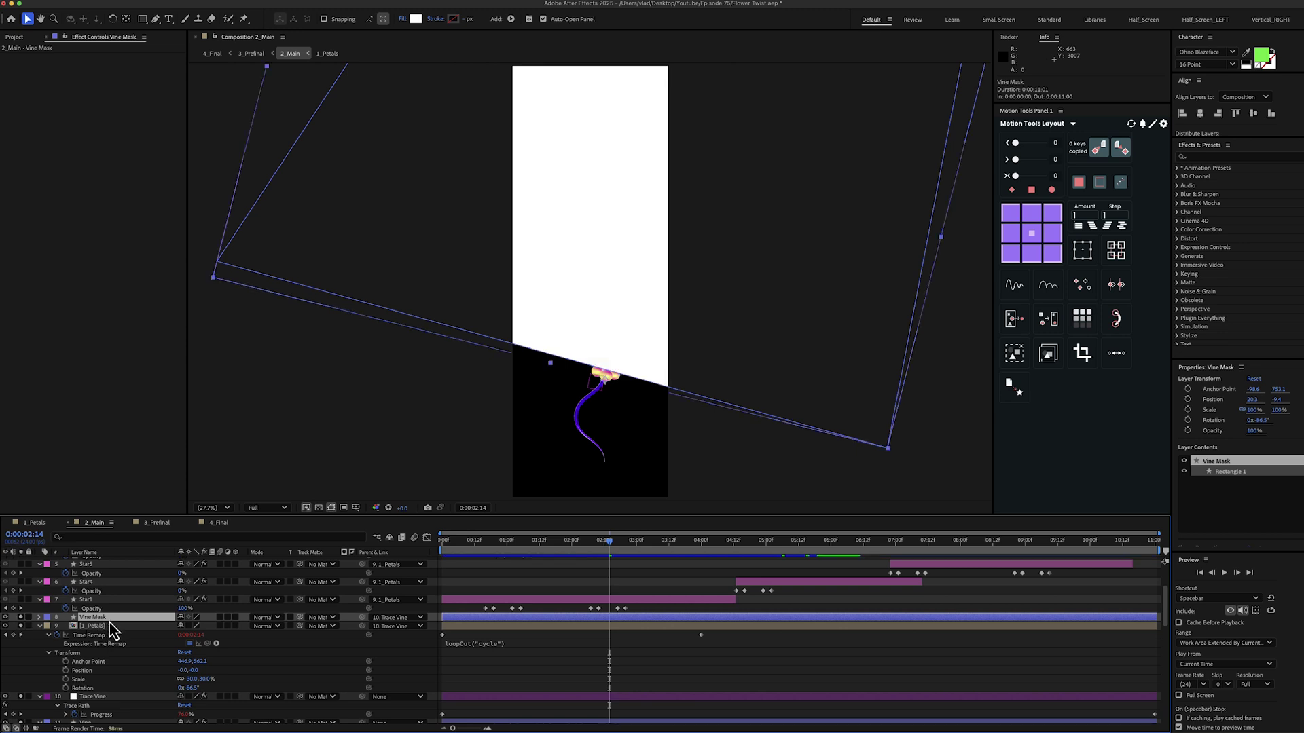
click(399, 618)
click(402, 699)
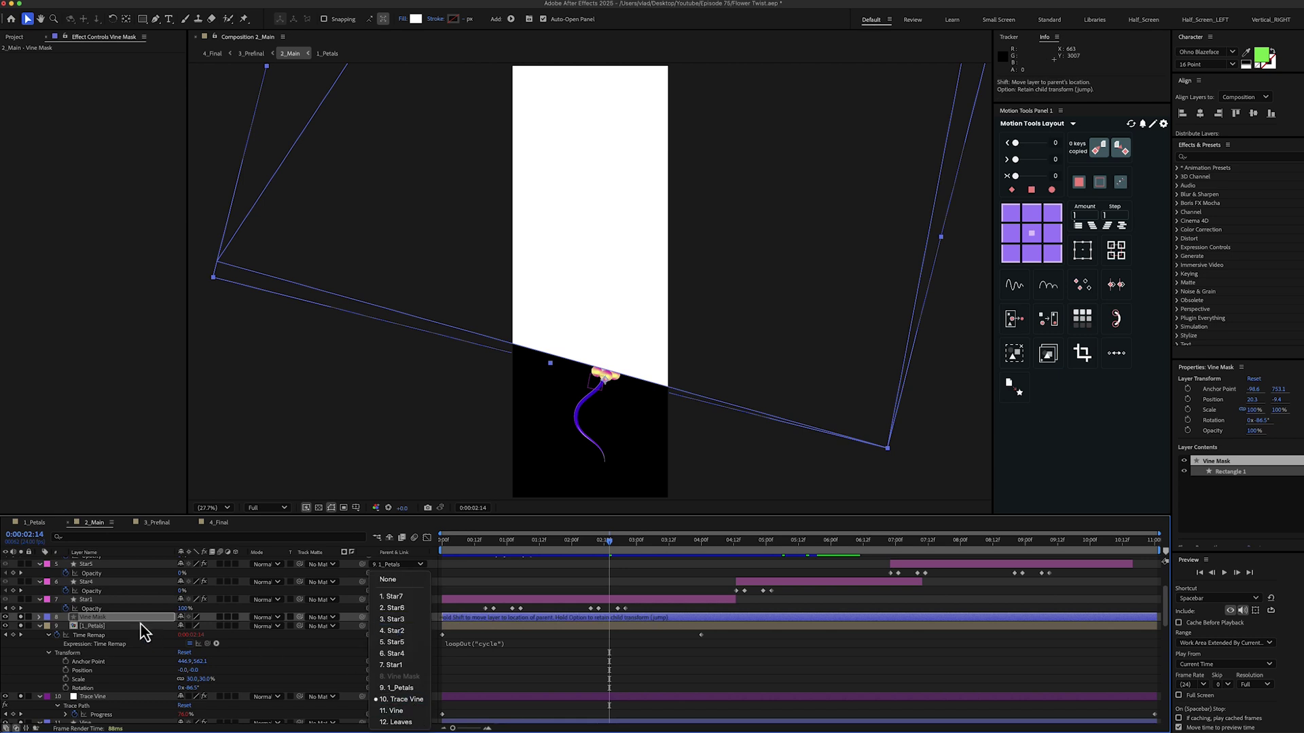
mouse_move(609, 551)
mouse_down()
mouse_move(460, 568)
mouse_move(631, 565)
mouse_move(618, 568)
mouse_up()
Set the Vine layer's Track Matte to Vine Mask and preview the growth from 0:21.
scroll(260, 657, down, 3)
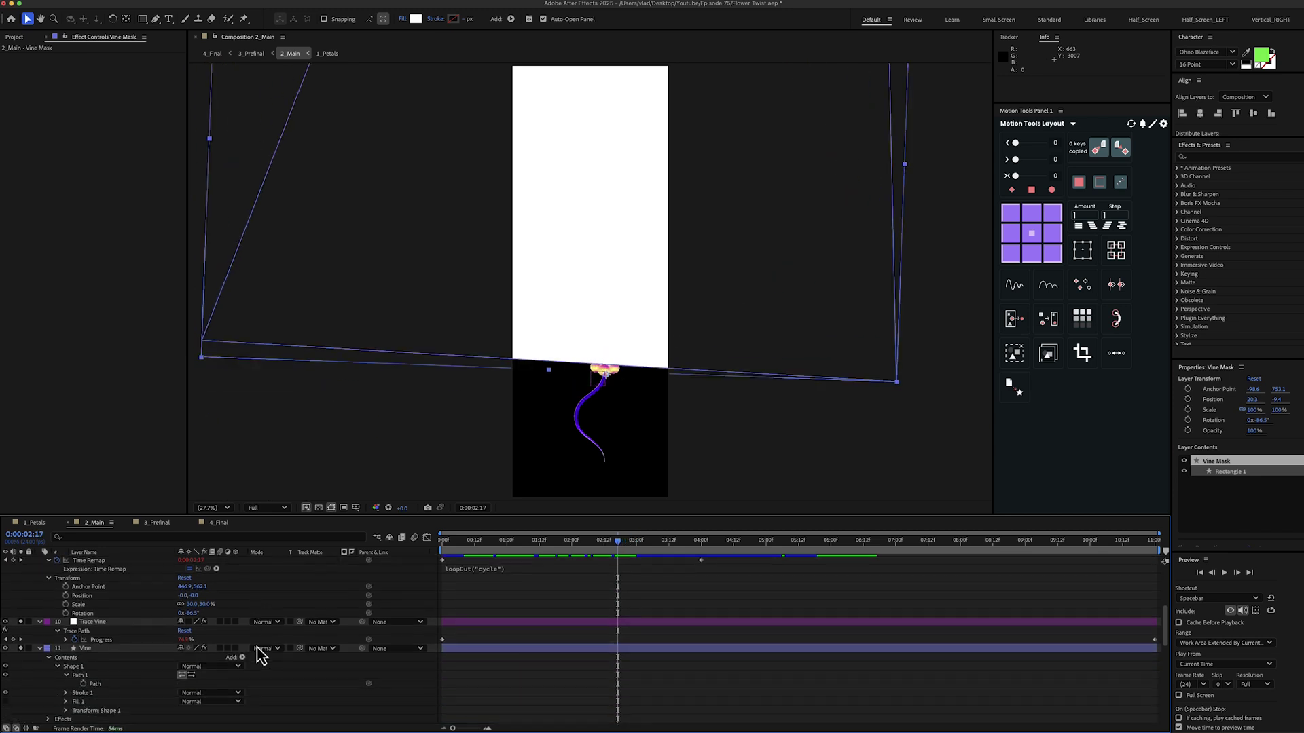
click(122, 644)
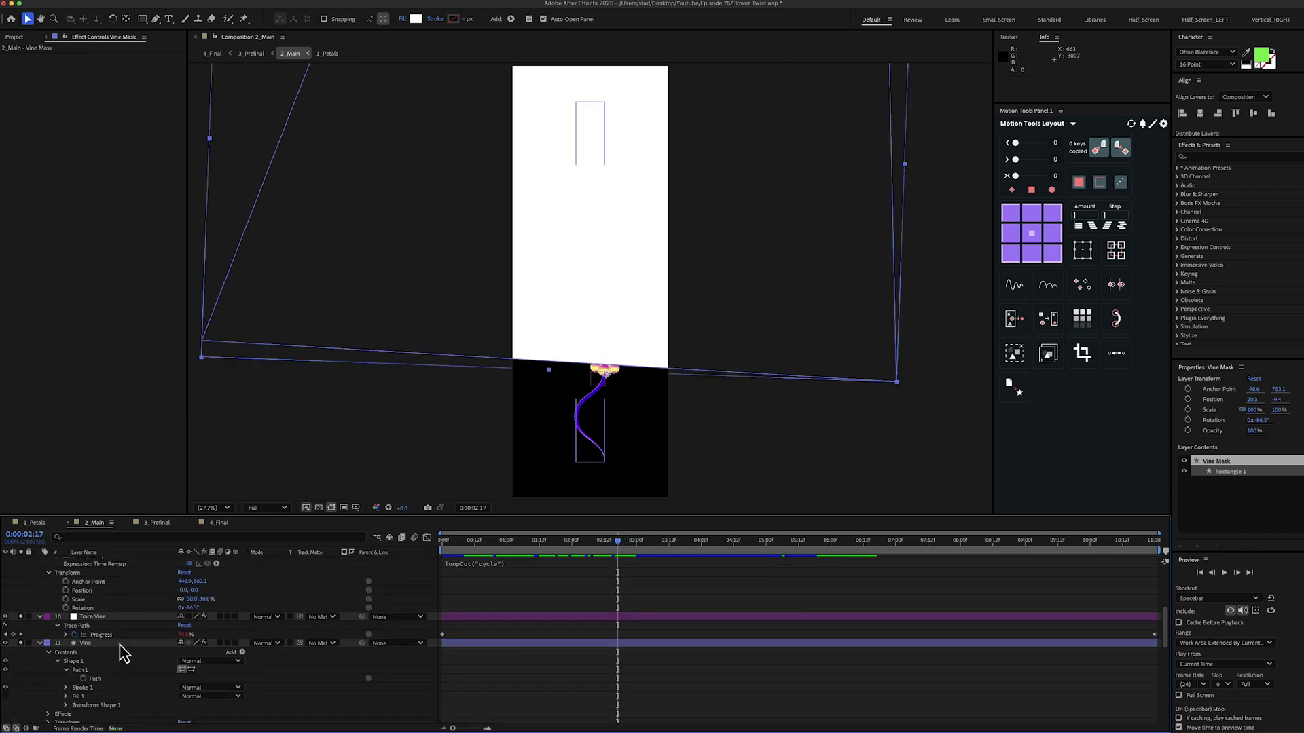
click(317, 644)
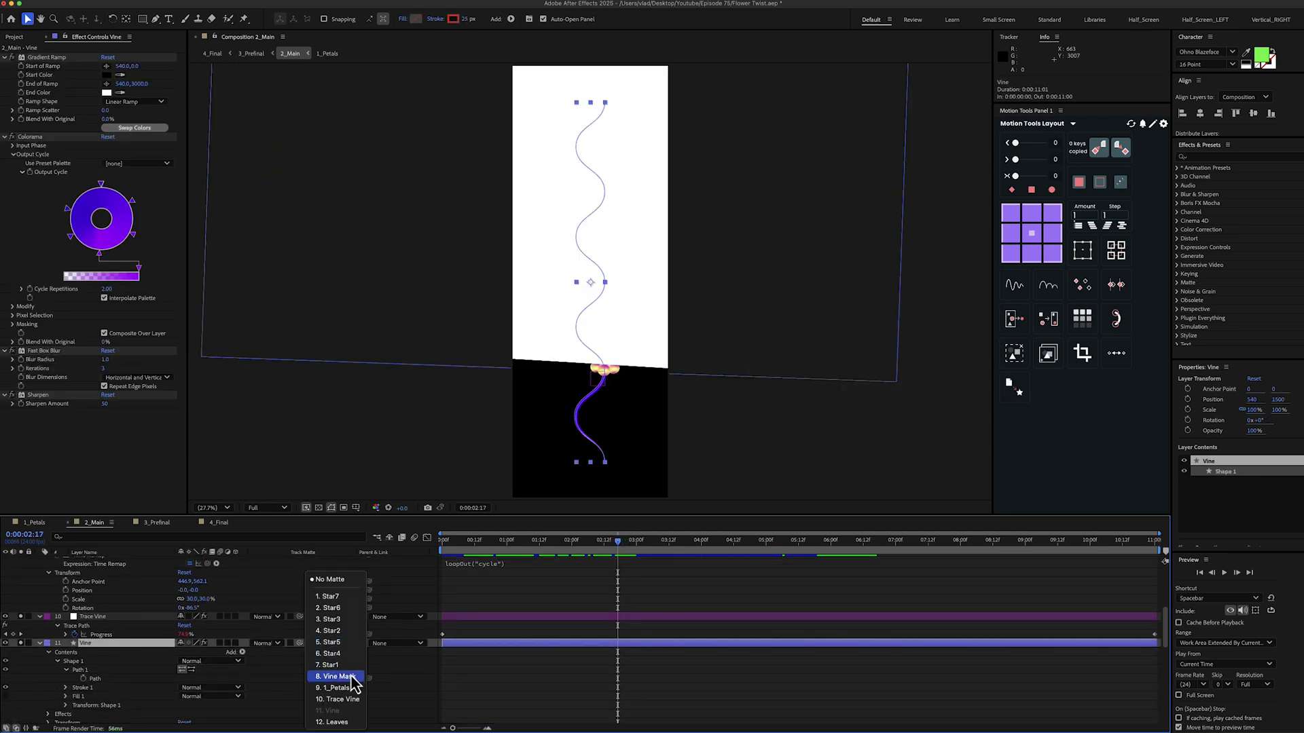
click(340, 677)
click(432, 679)
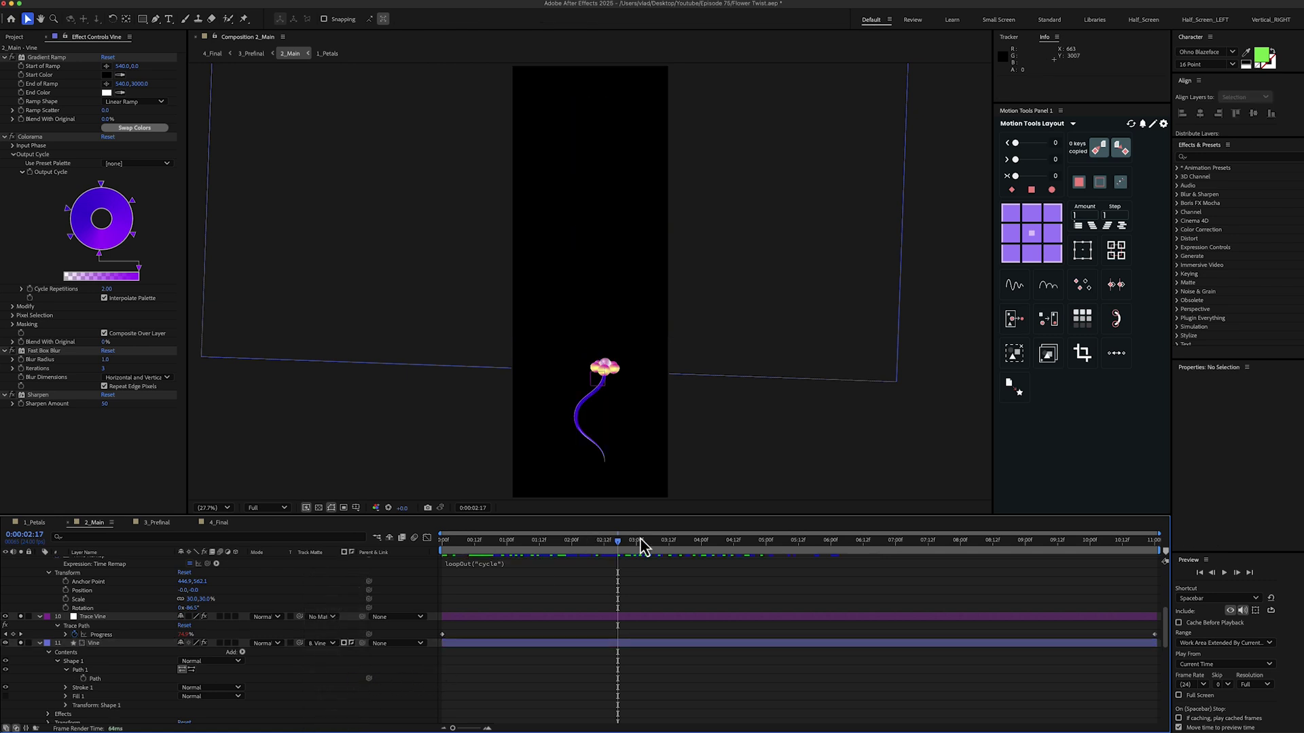
mouse_move(625, 542)
mouse_down()
mouse_move(512, 559)
mouse_move(620, 562)
mouse_move(512, 561)
mouse_move(624, 555)
mouse_up()
scroll(300, 620, up, 5)
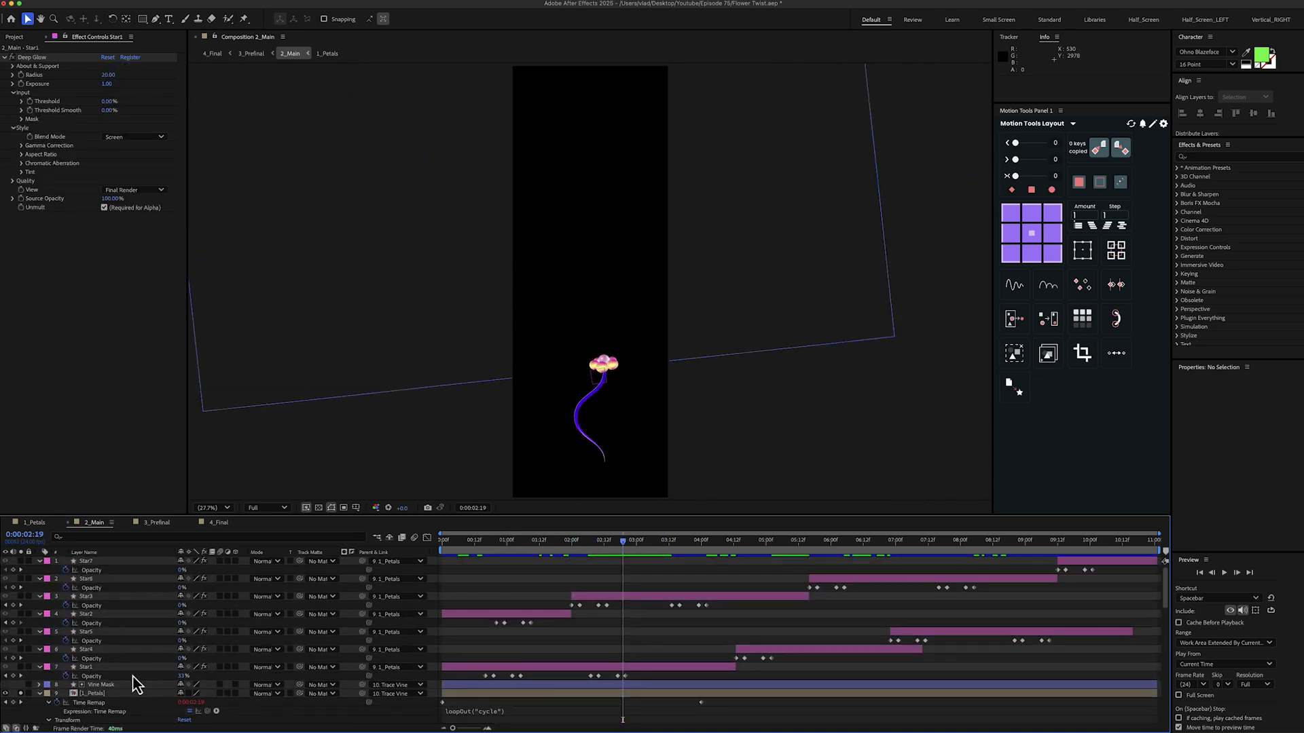
click(120, 667)
shift+click(99, 563)
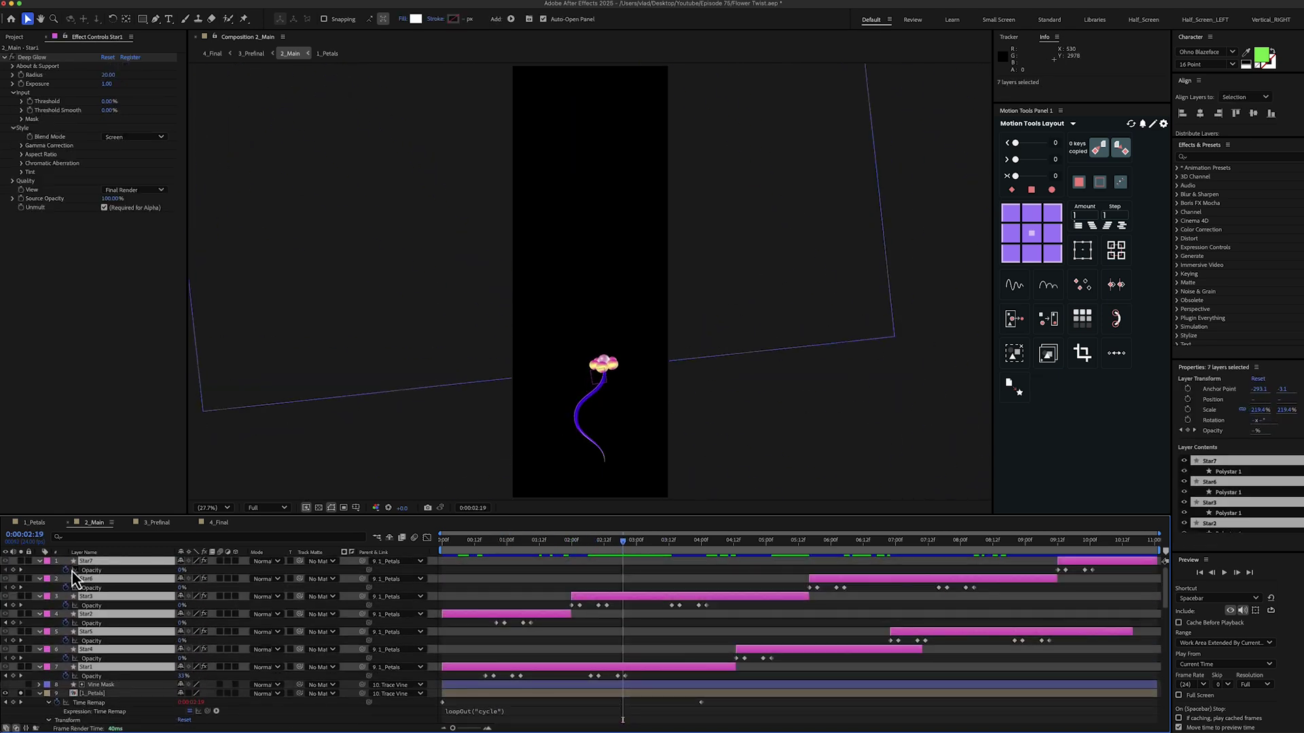
click(597, 588)
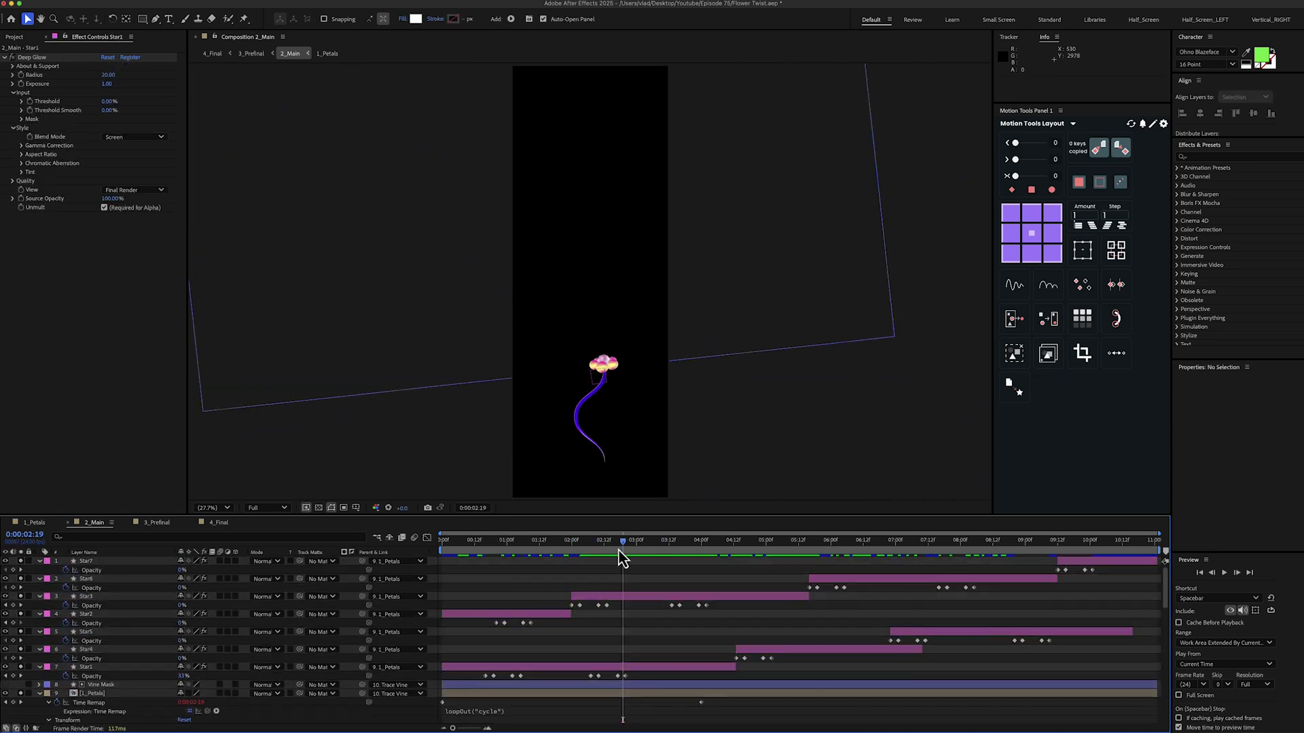
drag(623, 548, 596, 547)
scroll(591, 421, up, 2)
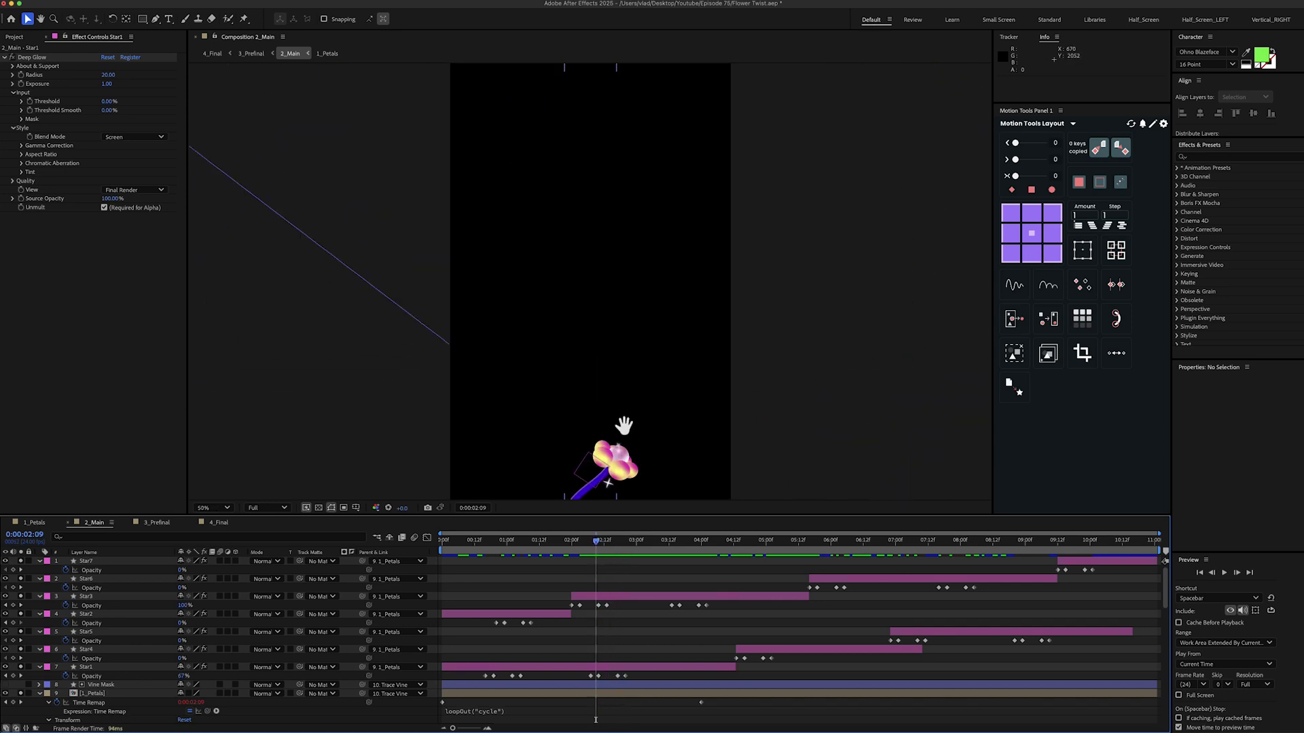
drag(620, 421, 625, 299)
key(v)
drag(614, 540, 421, 574)
click(759, 550)
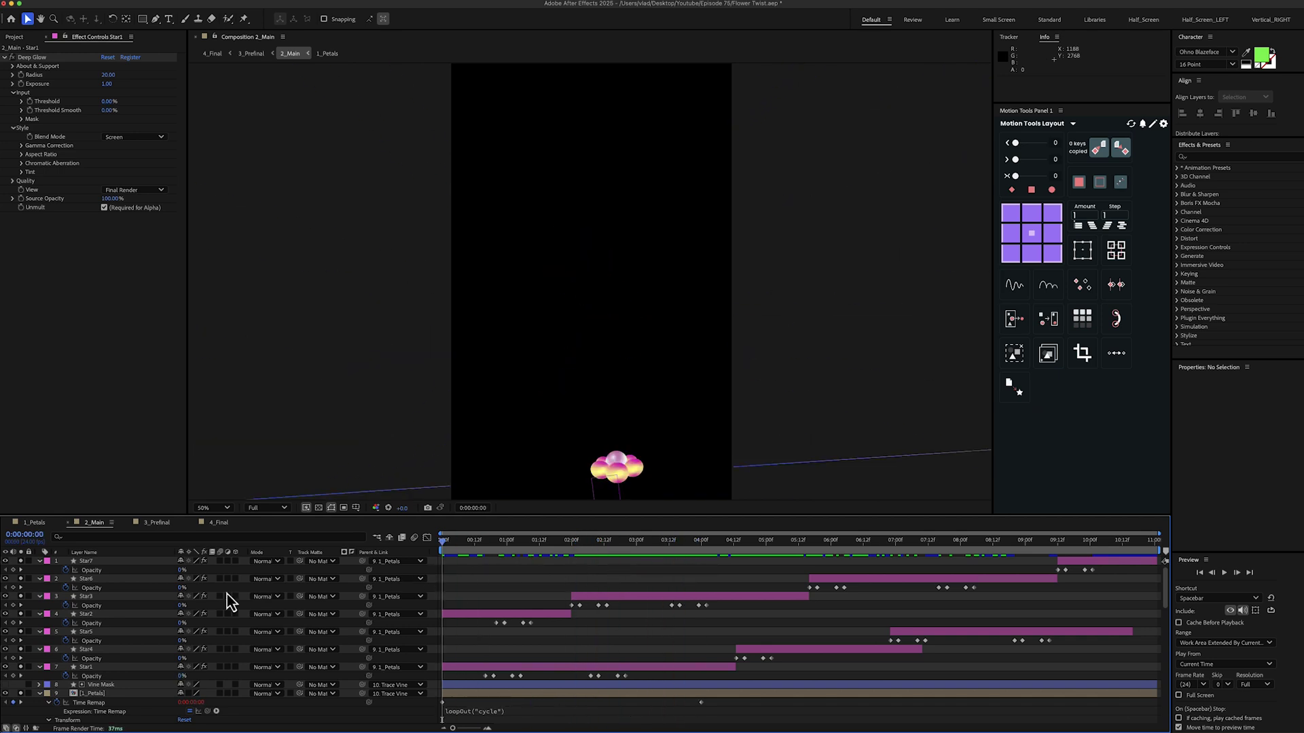
scroll(224, 603, down, 10)
scroll(491, 376, down, 3)
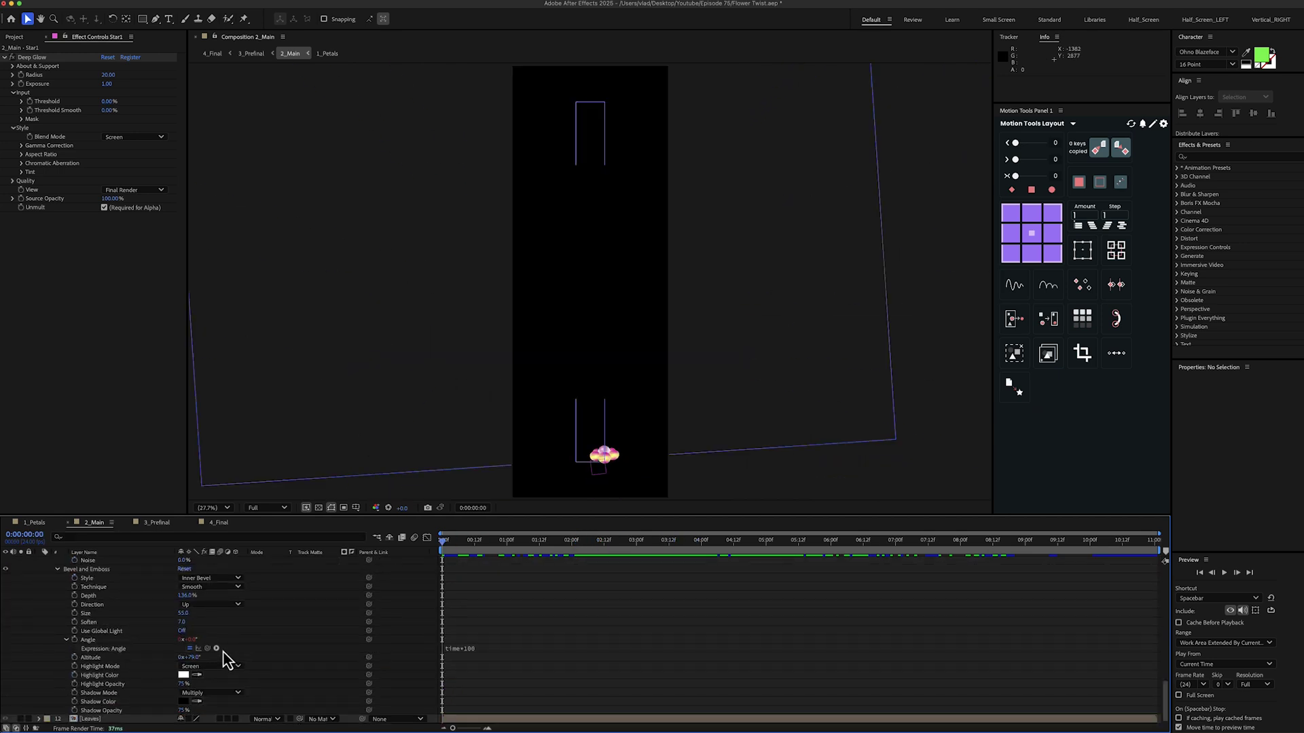
Open the Leaves precomp and reveal the keyframed properties of both master leaf layers.
click(106, 719)
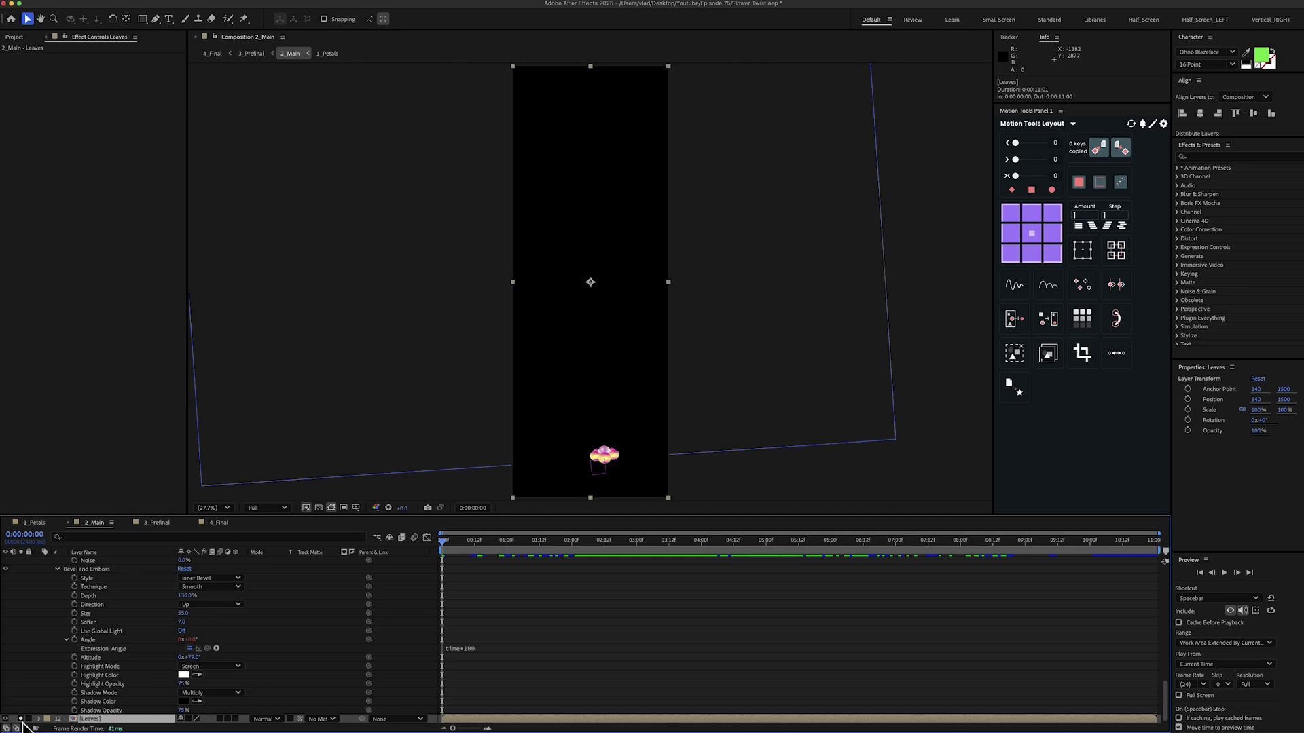
double_click(113, 720)
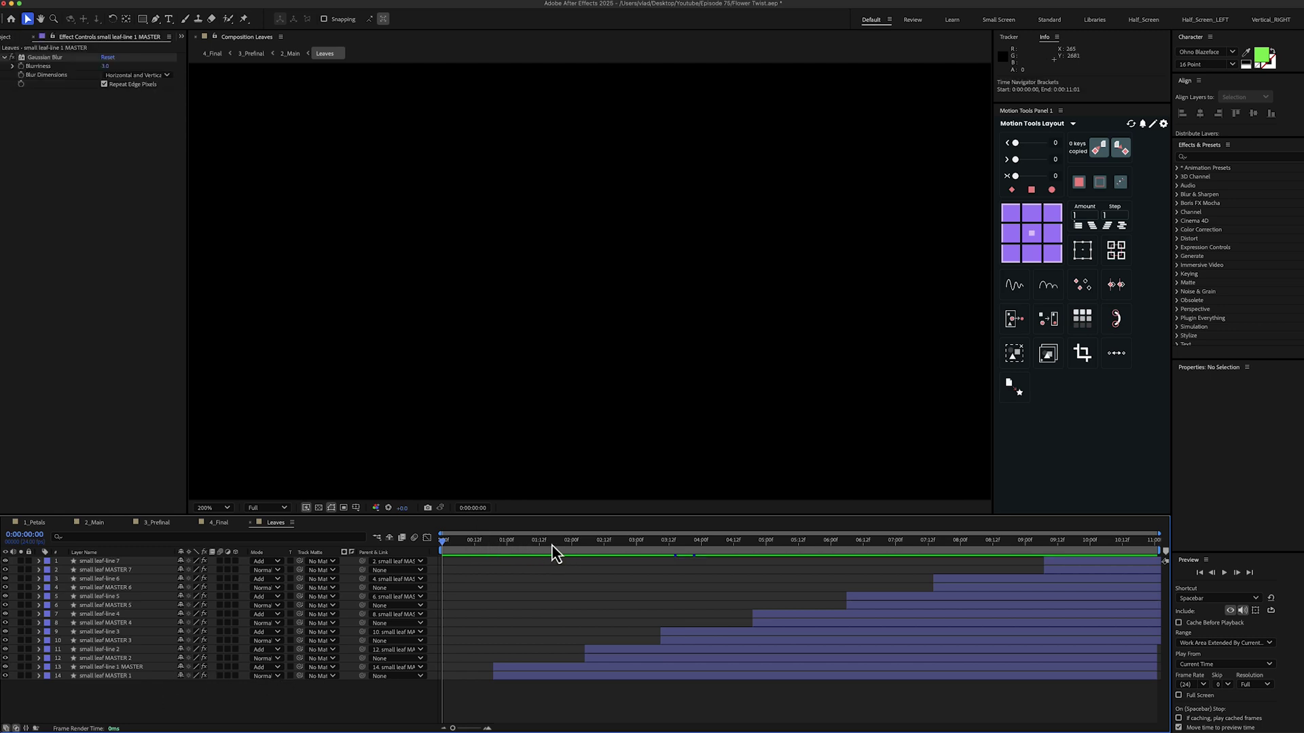
drag(553, 546, 605, 546)
click(127, 676)
shift+click(132, 668)
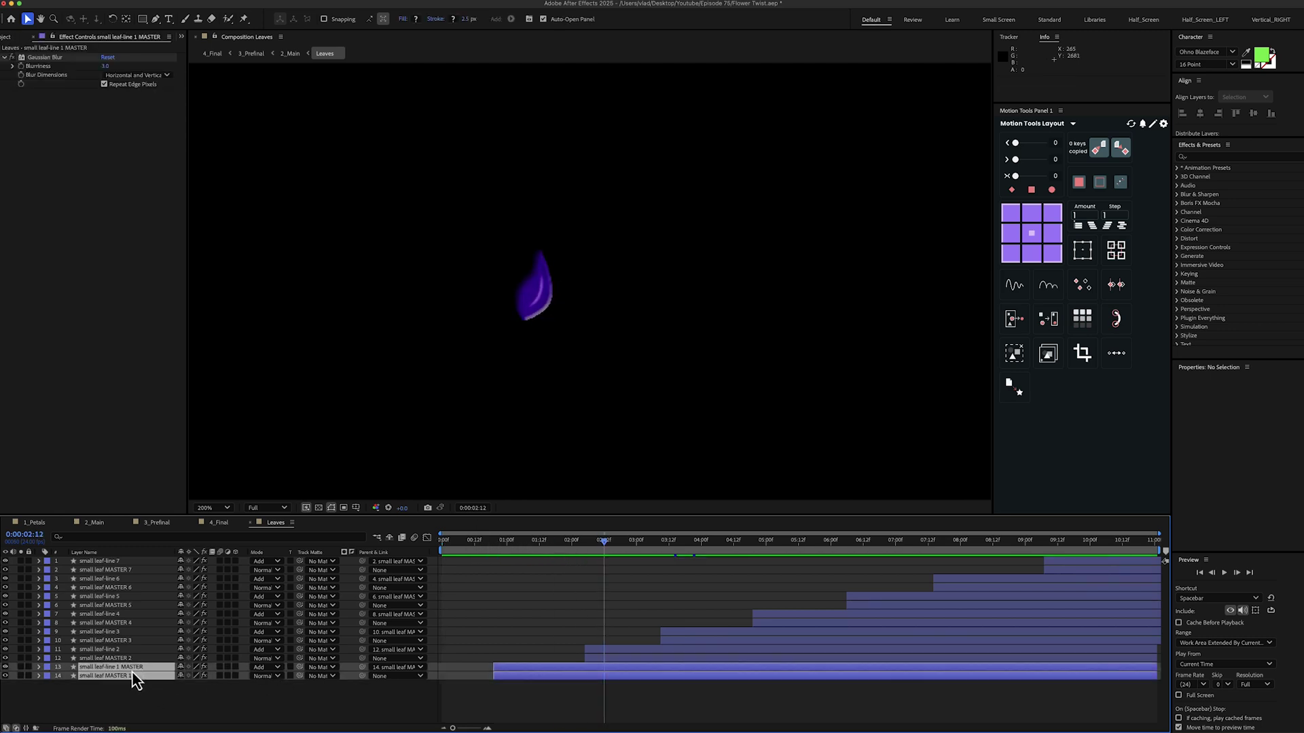
key(u)
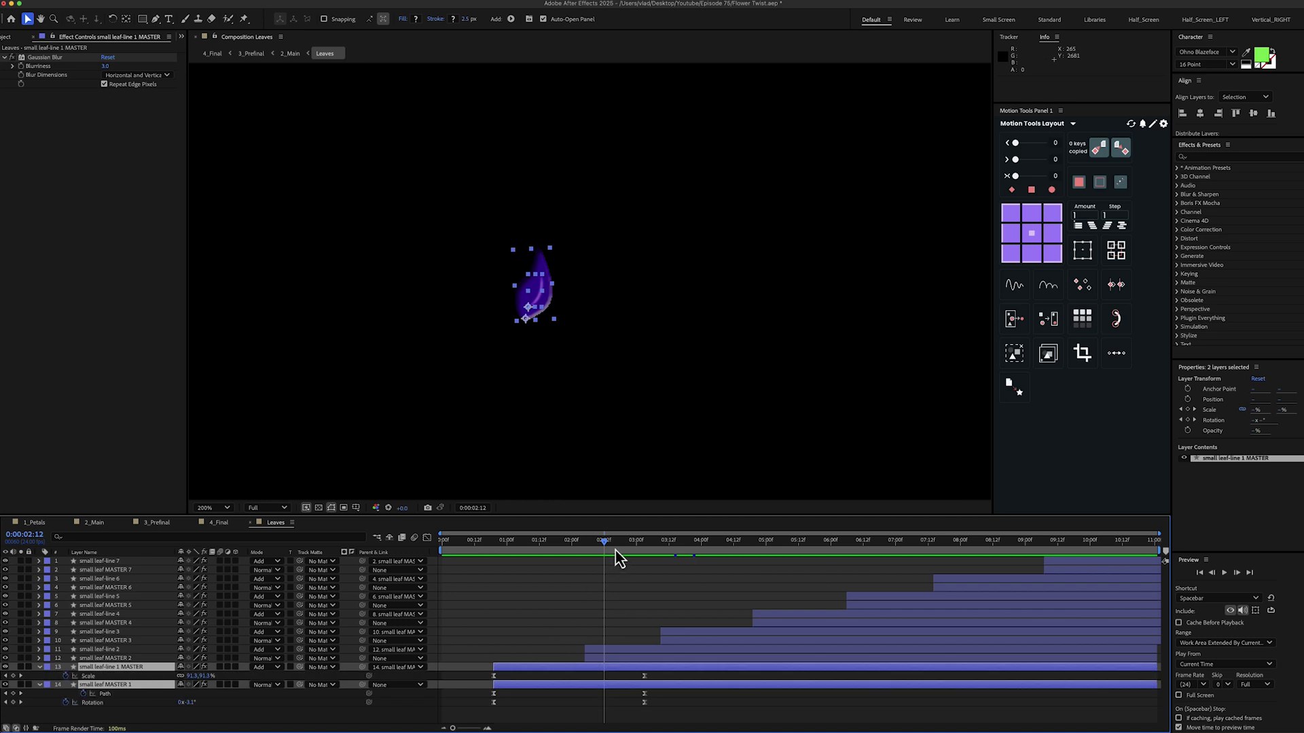
drag(615, 551, 644, 546)
Inspect small leaf MASTER 1's Path and Rotation keyframes around 03:03.
click(141, 717)
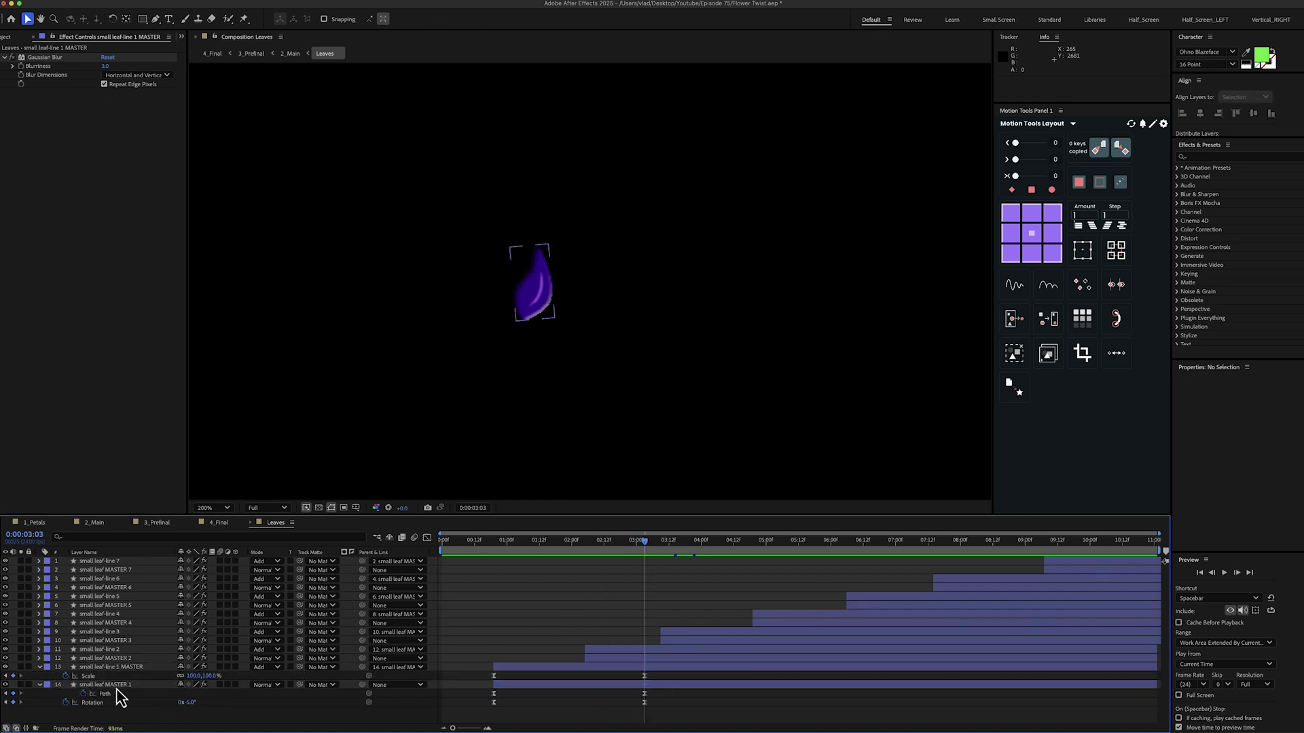
click(105, 668)
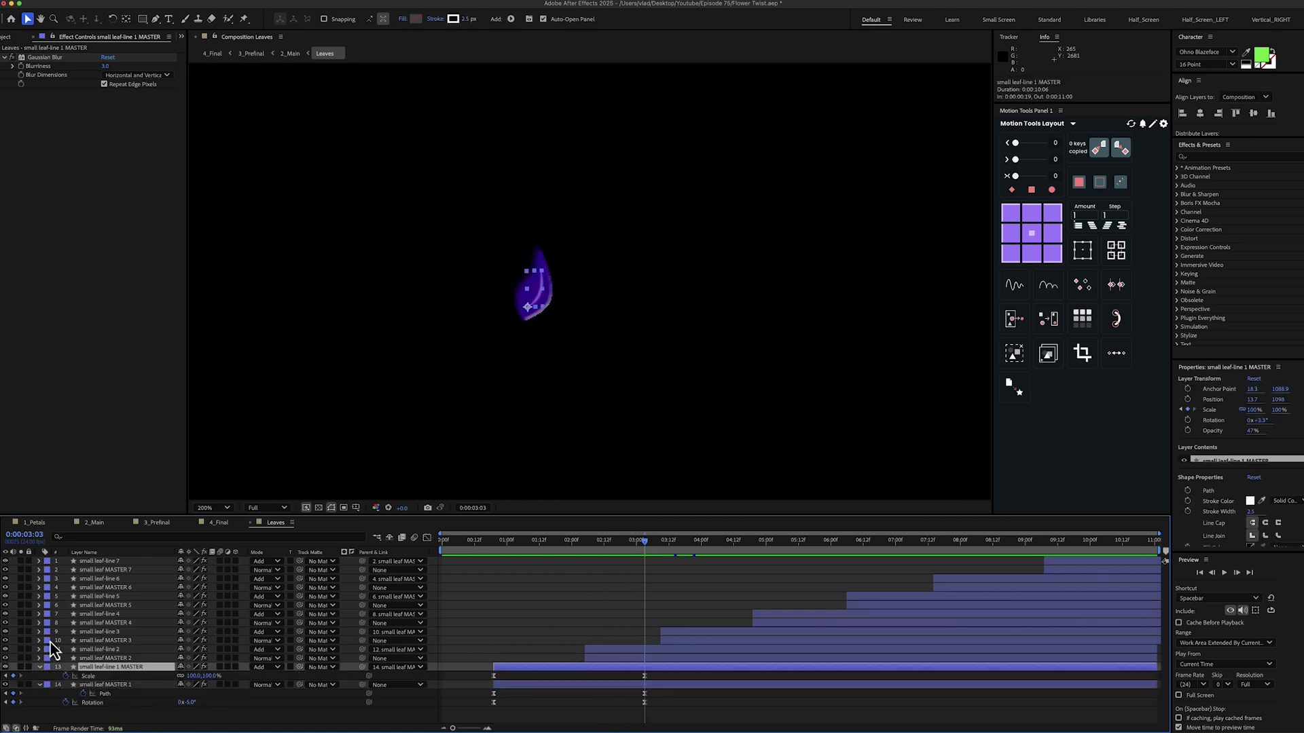
click(98, 685)
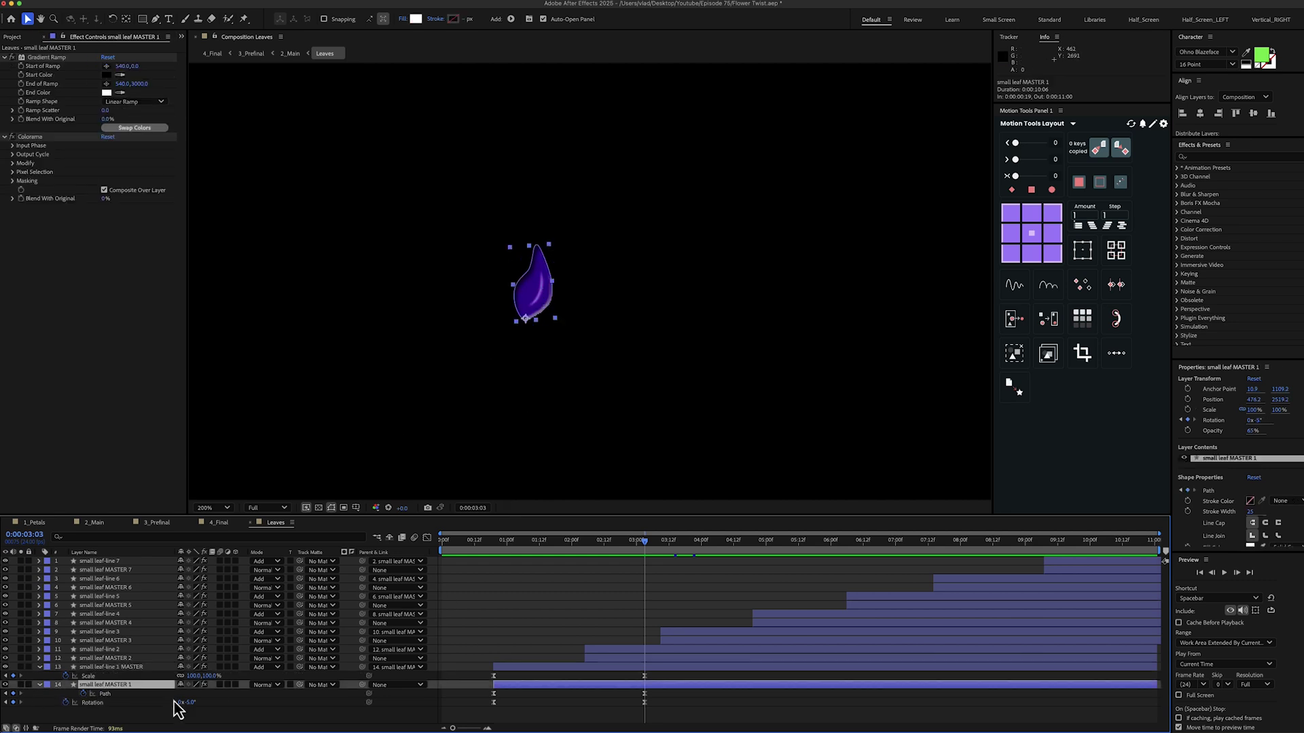
click(129, 697)
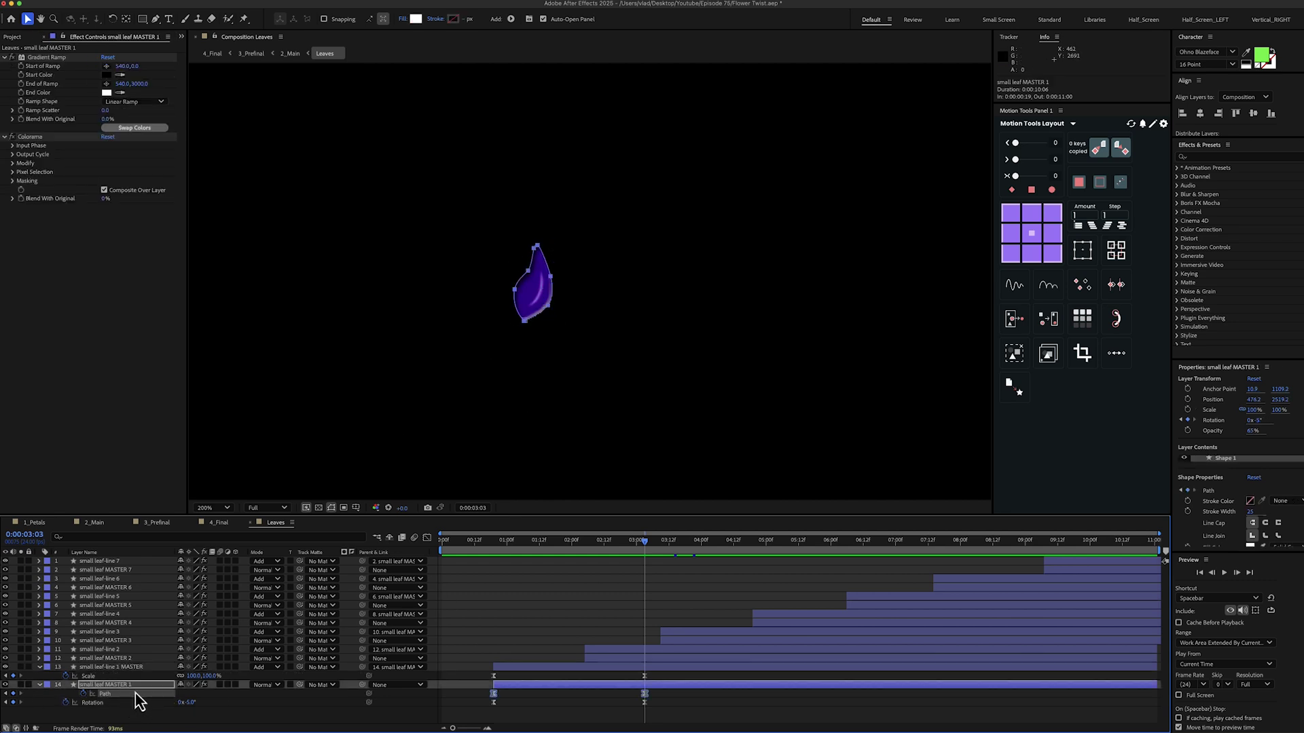
mouse_move(655, 543)
mouse_down()
mouse_move(476, 557)
mouse_move(645, 547)
mouse_up()
click(112, 702)
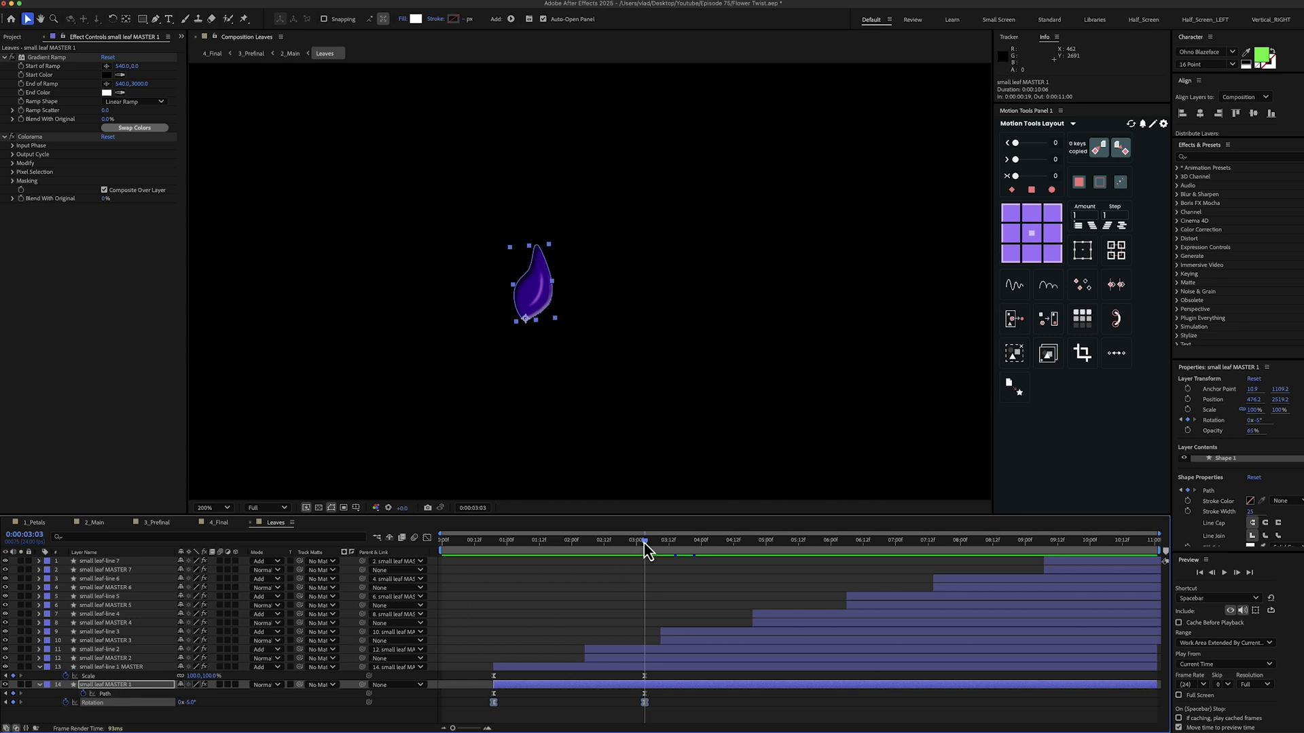
drag(642, 543, 638, 579)
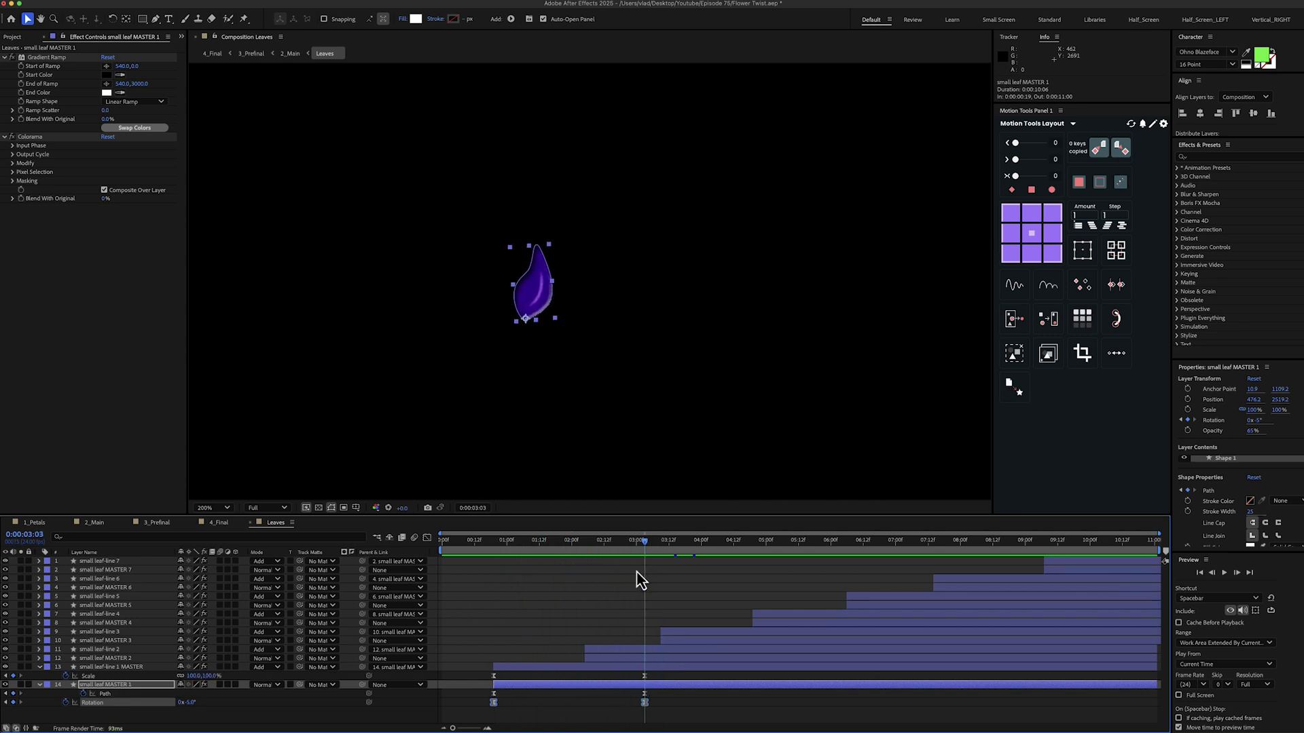
Preview the leaf-line scaling, fit the composition, and advance to 06:15 to see more leaves.
click(126, 676)
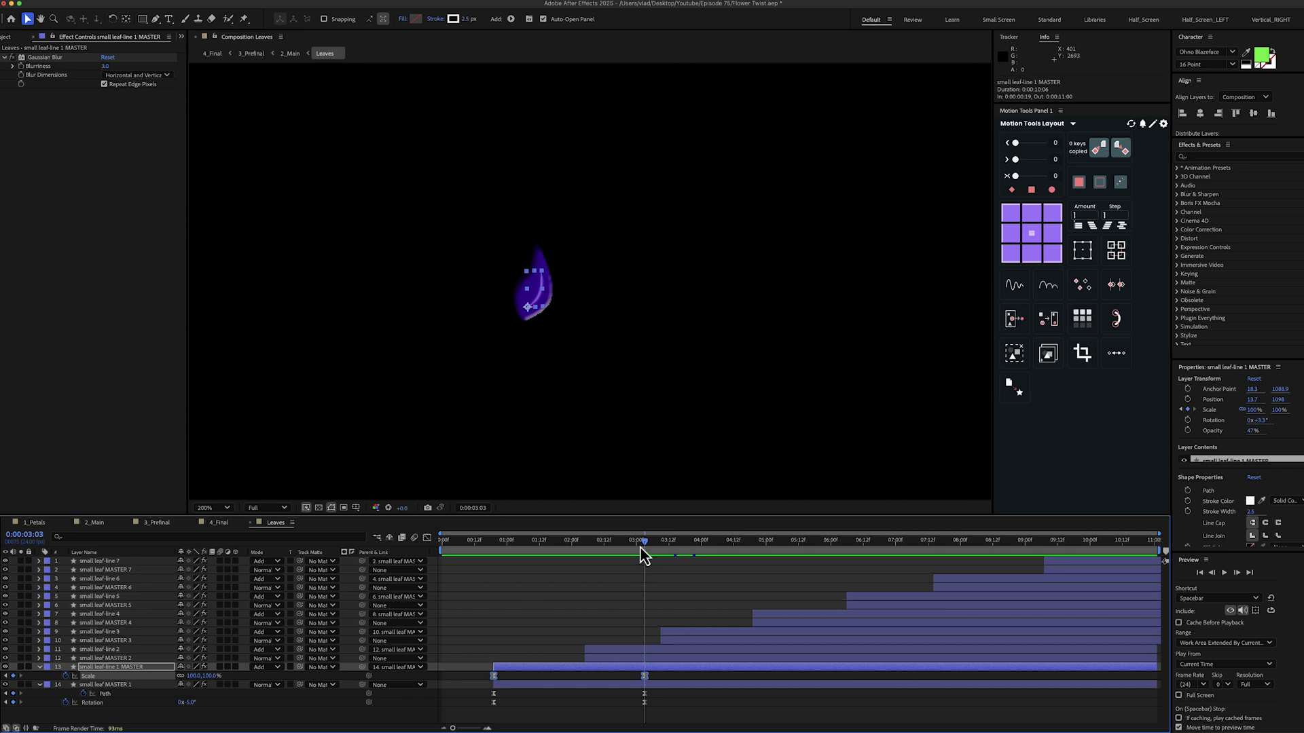
mouse_move(647, 552)
mouse_down()
mouse_move(509, 569)
mouse_move(644, 565)
mouse_up()
click(576, 416)
key(shift+slash)
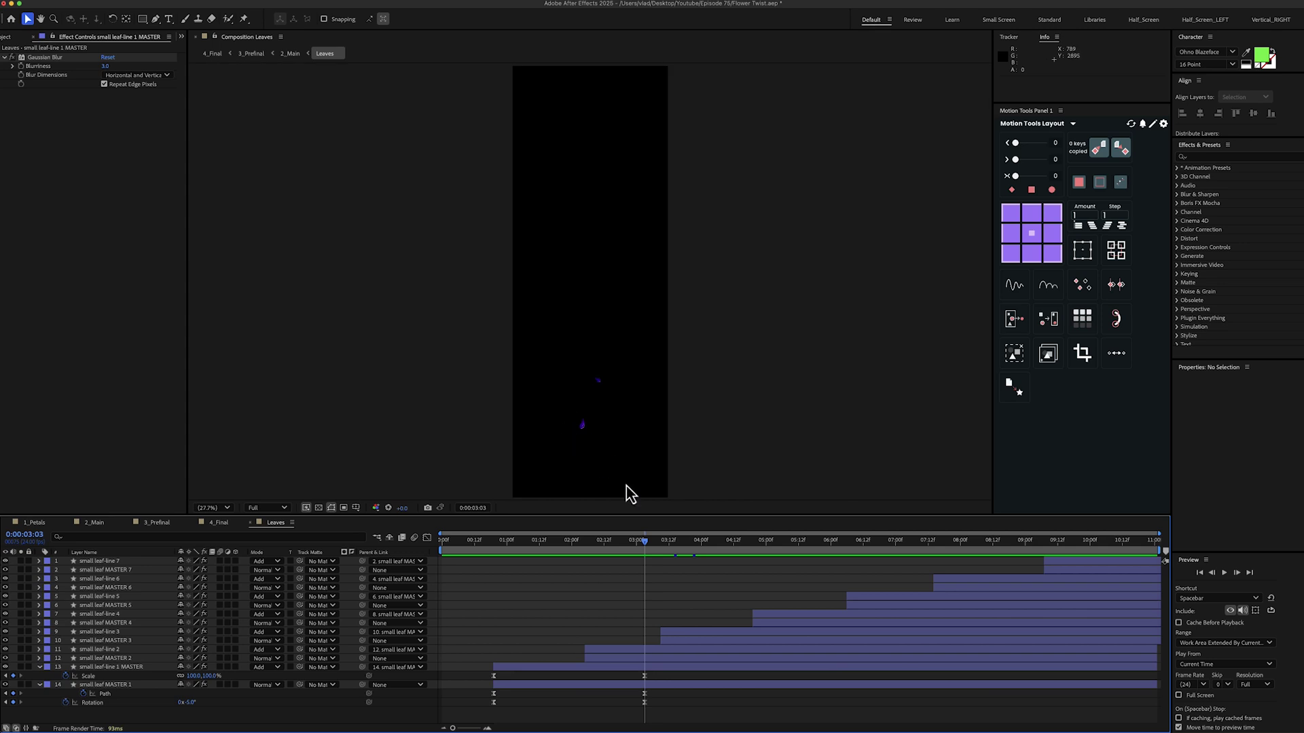
drag(647, 552, 1154, 534)
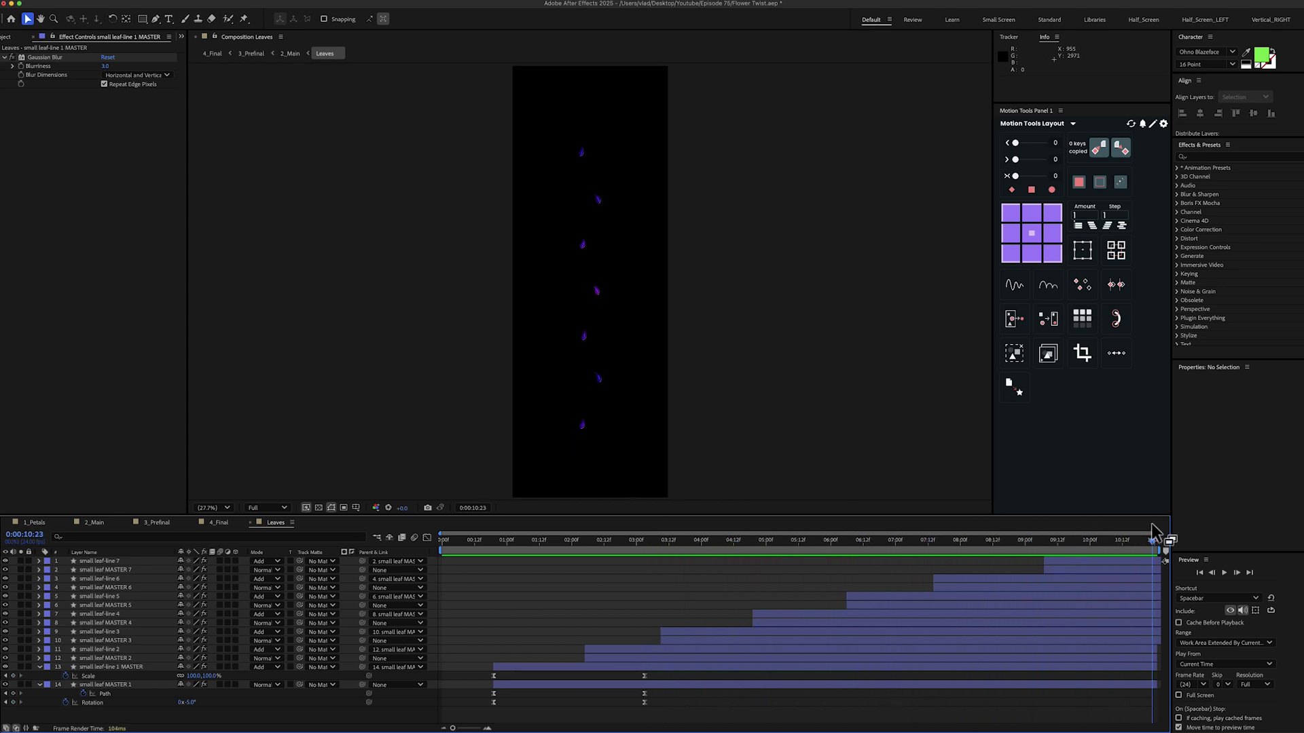
Switch to 2_Main, maximize the viewer with ` and play the composition back.
click(93, 524)
key(grave)
key(space)
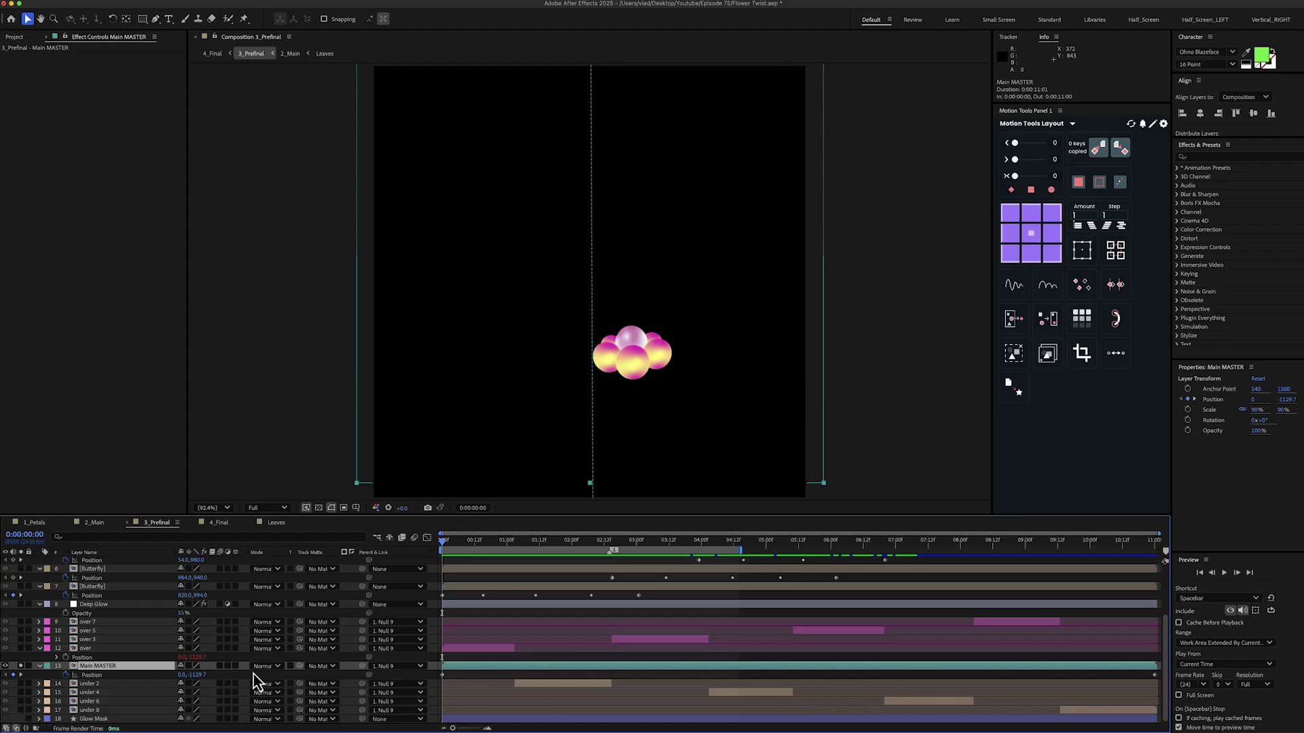
Preview Main MASTER's stem growing to 05:05 and make the over layer visible.
click(130, 676)
drag(462, 544, 372, 584)
click(111, 666)
click(89, 649)
click(20, 648)
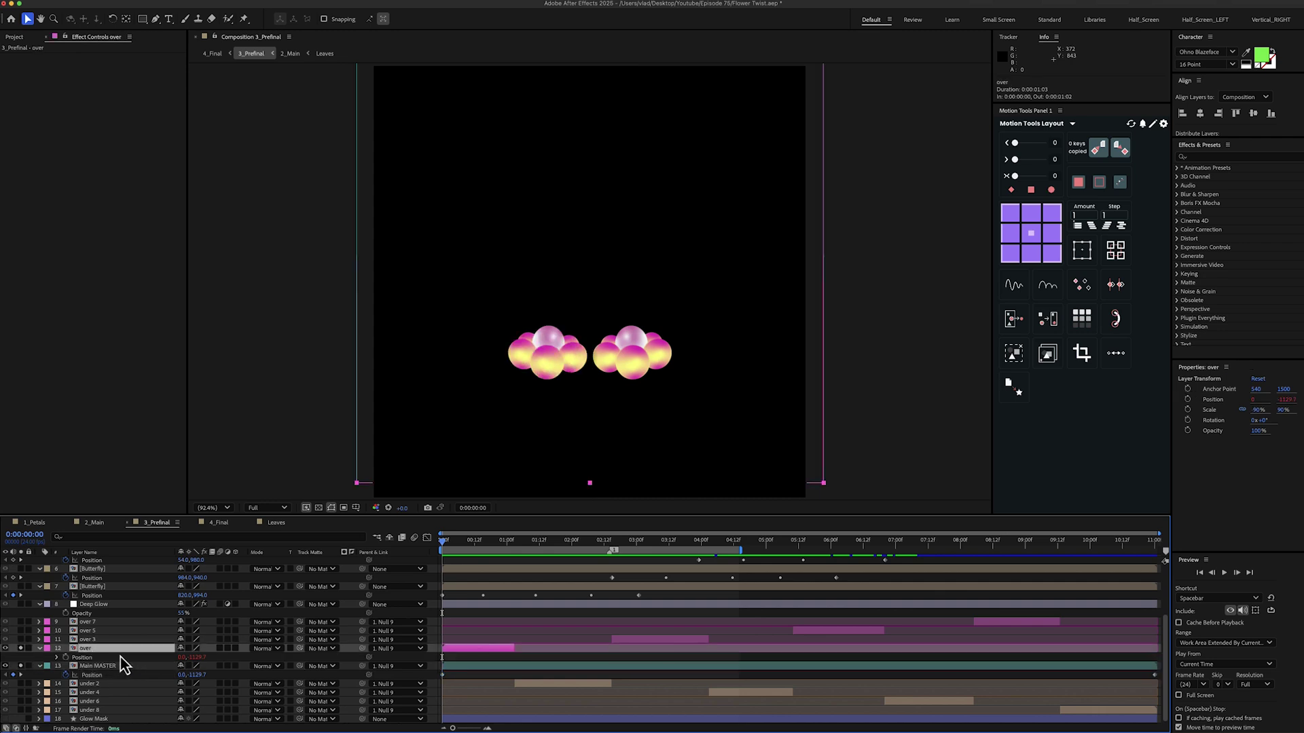
key(Return)
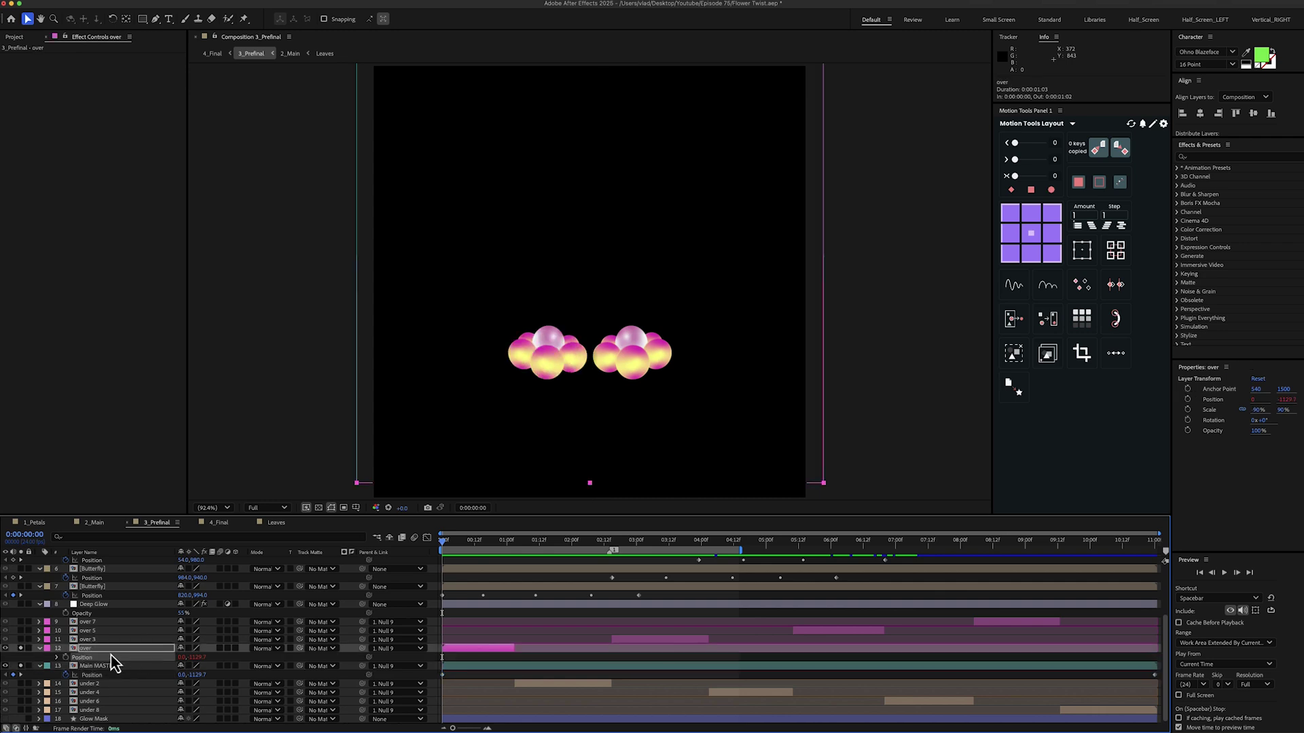
Inspect the over 3/5/7 and under 2/4/6/8 layers and preview the flowers merging at 00:12.
click(125, 675)
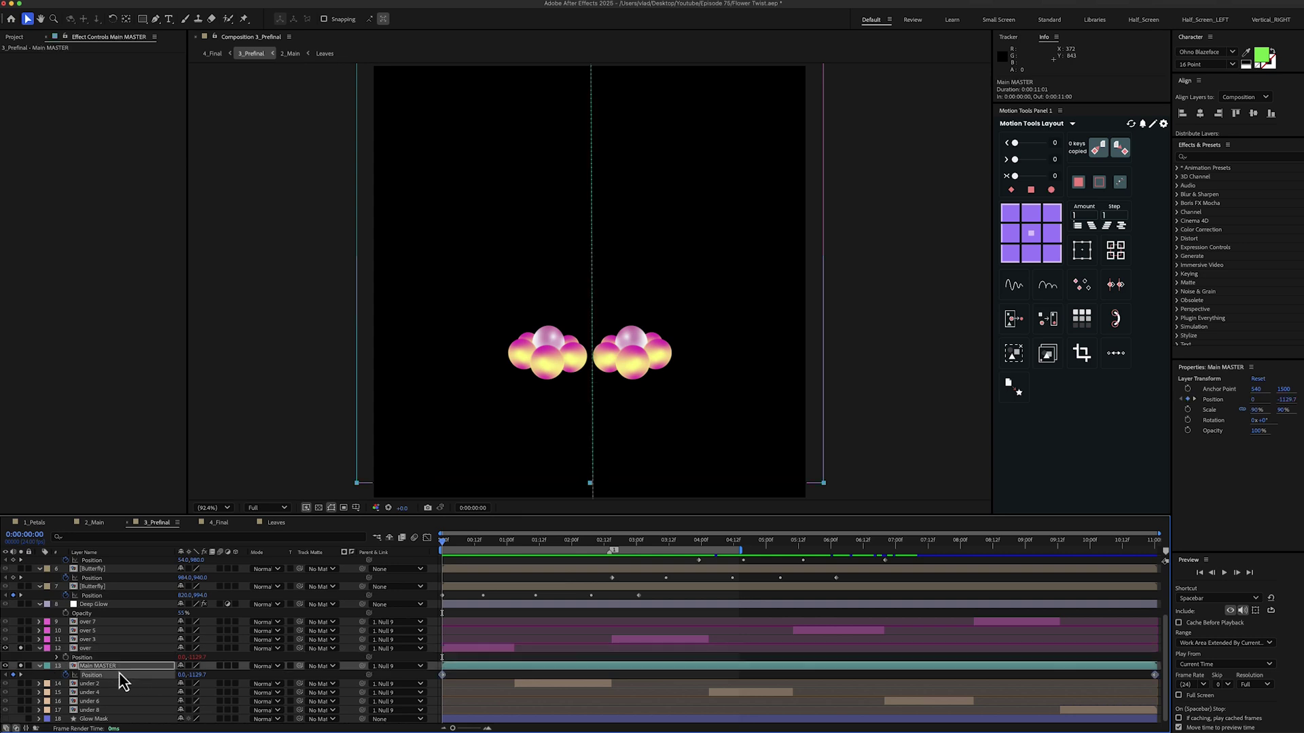
click(99, 639)
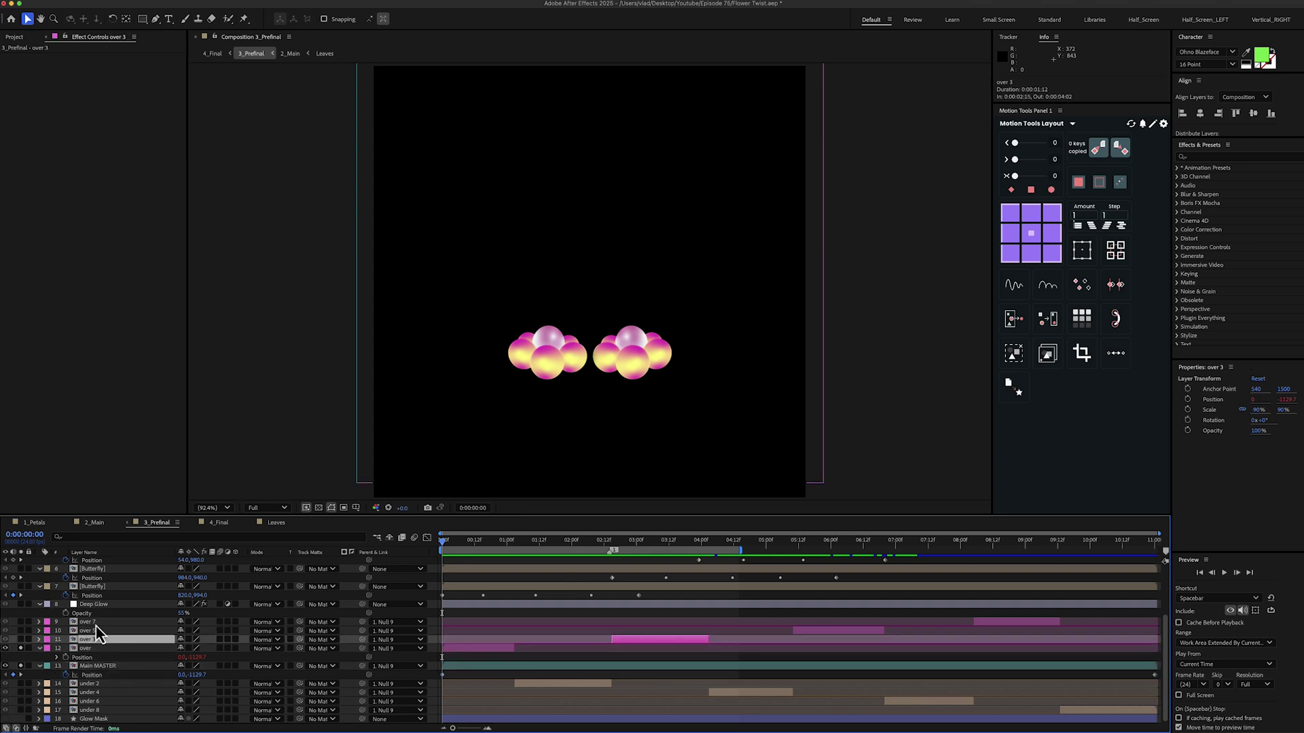
shift+click(96, 622)
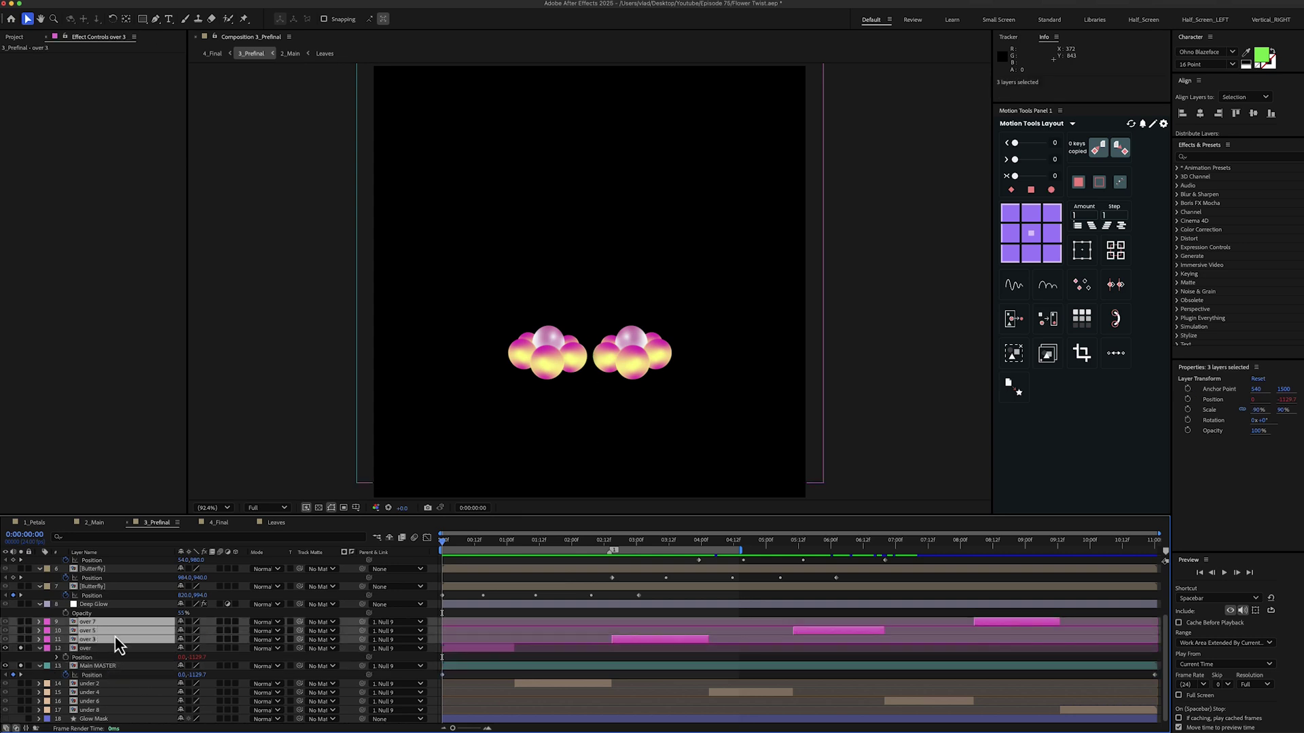
click(99, 684)
shift+click(102, 711)
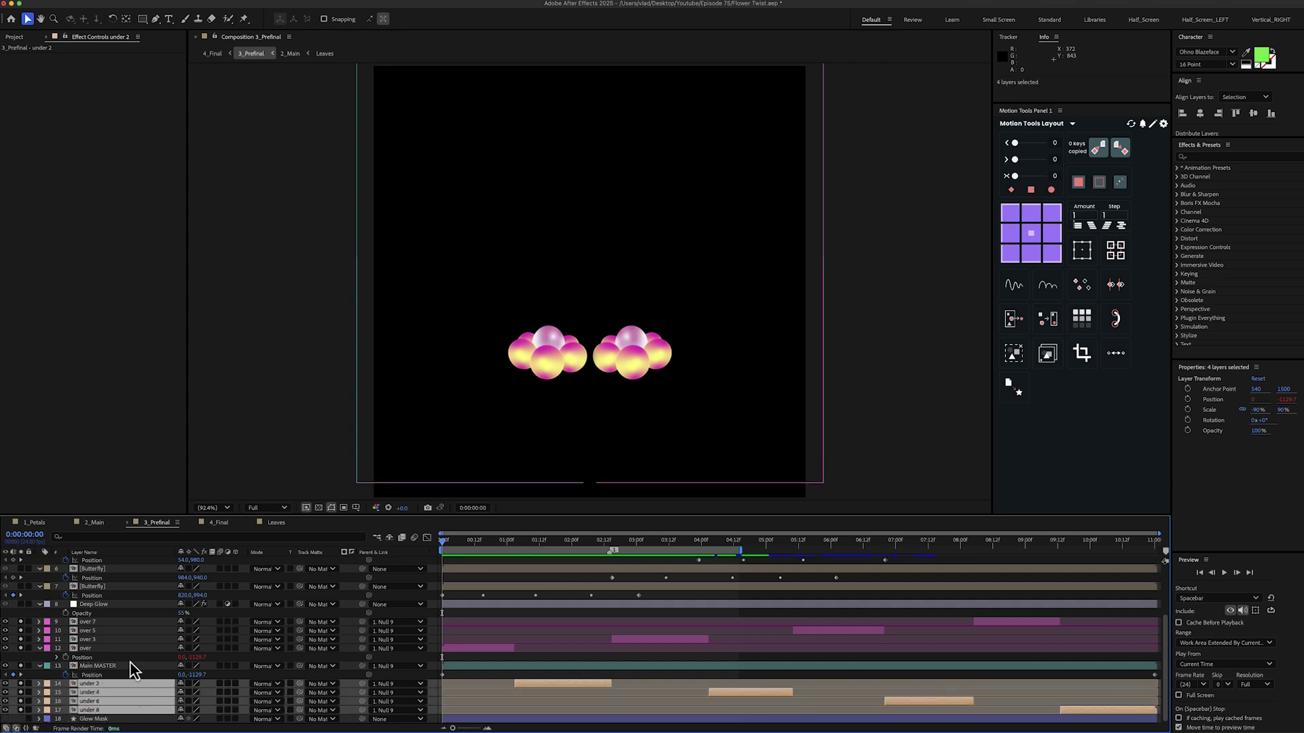
click(109, 667)
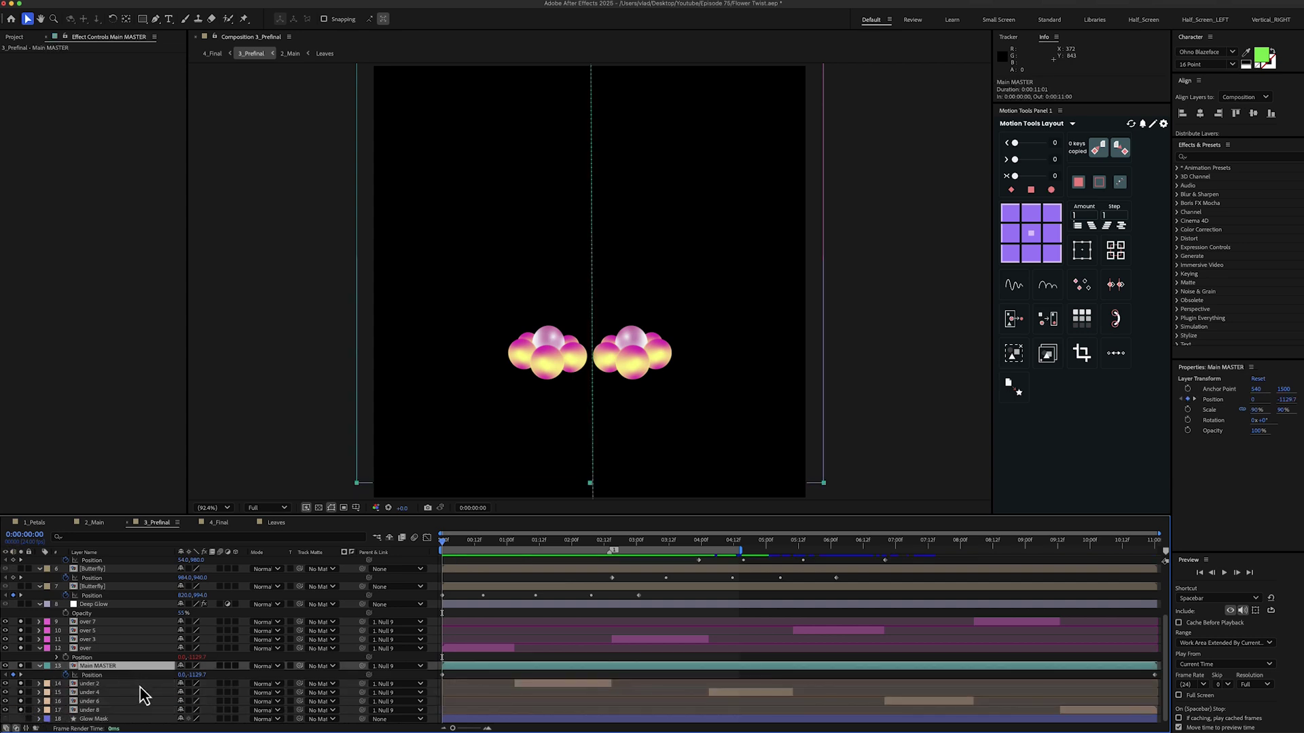
click(139, 684)
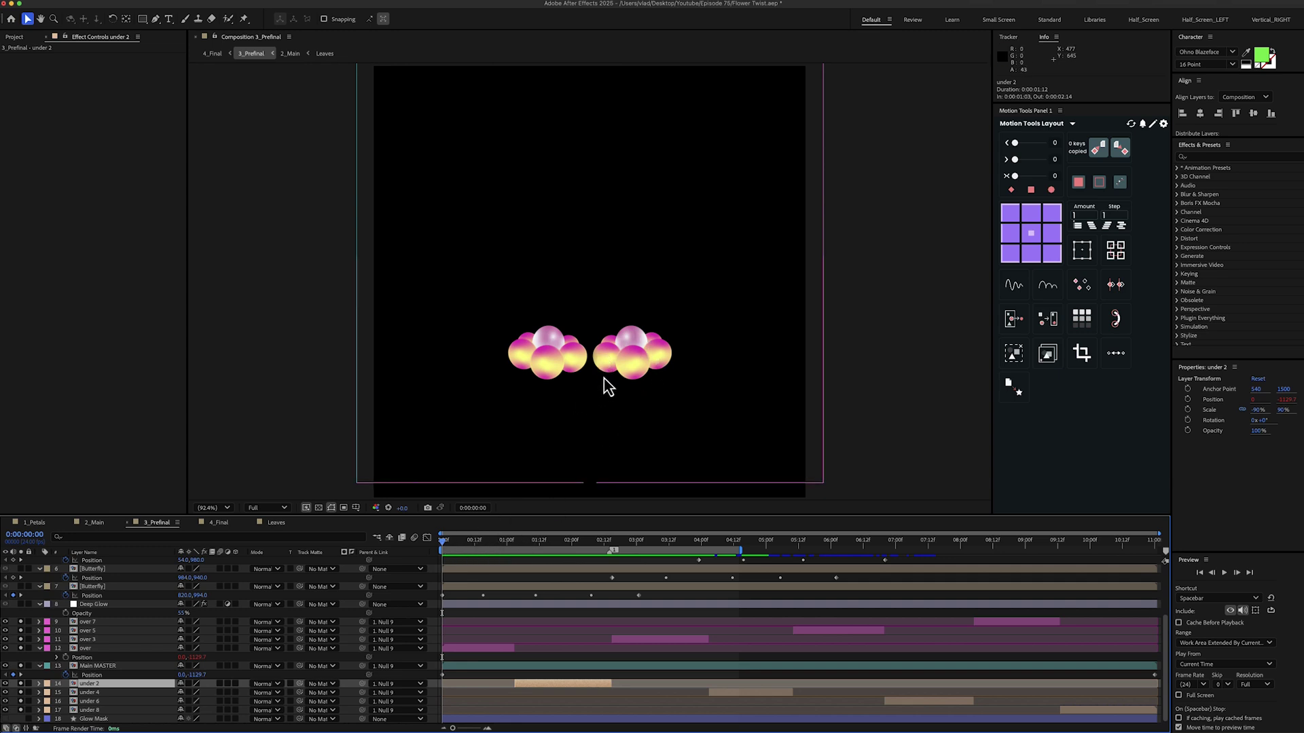
drag(451, 540, 116, 610)
Turn on the Deep Glow layer's visibility and select the Butterfly 7 and Butterfly 2 layers.
click(117, 606)
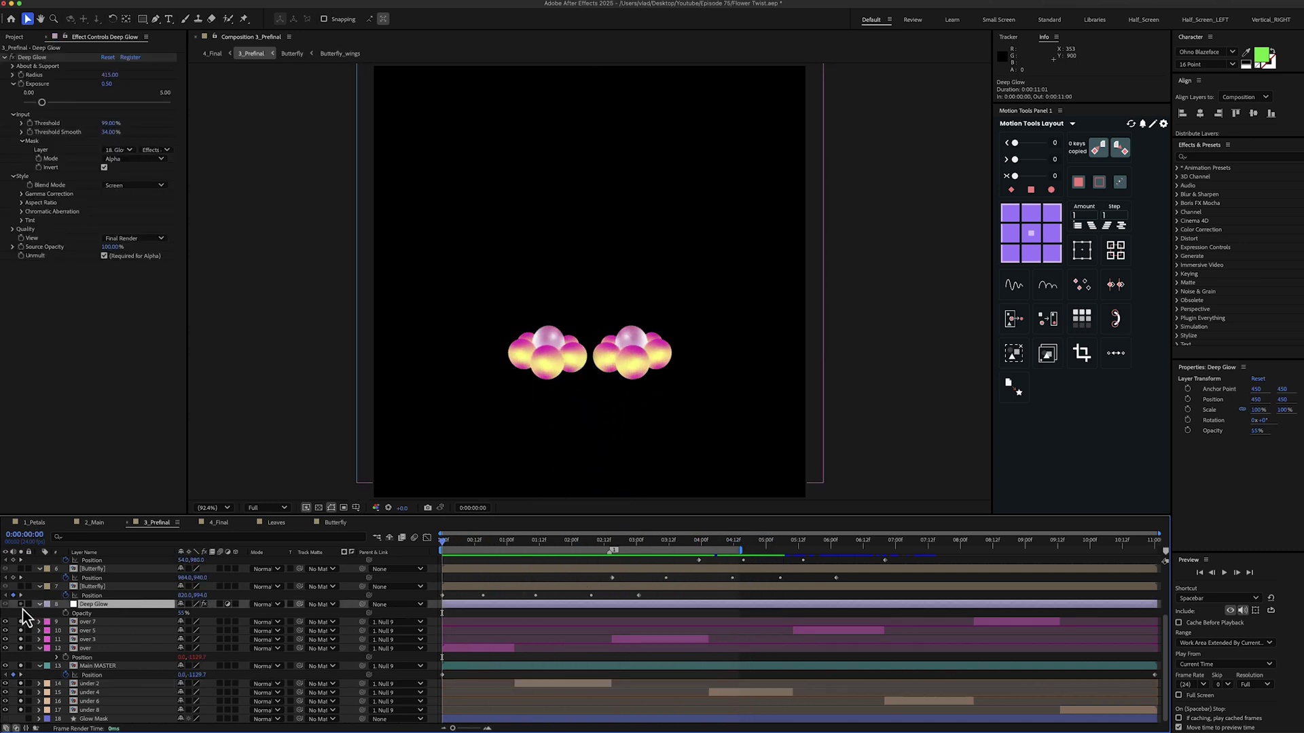
click(20, 604)
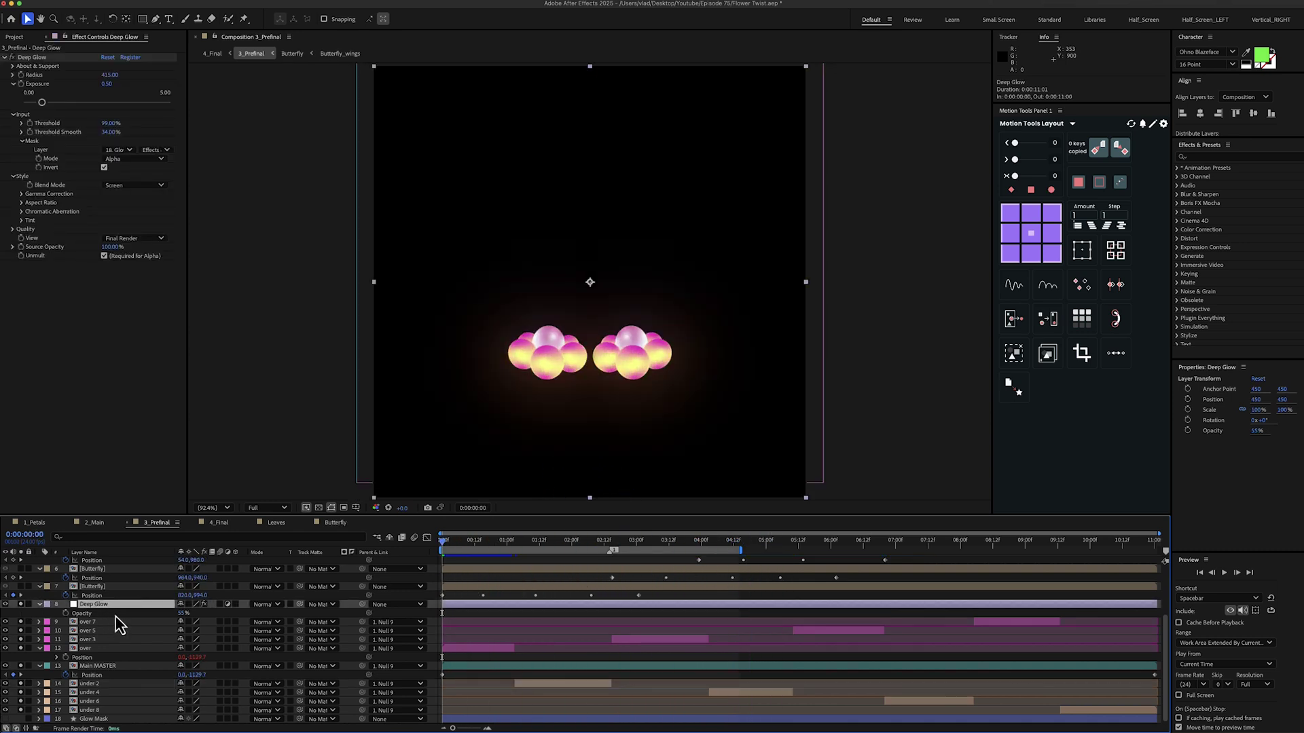
scroll(116, 617, up, 3)
click(125, 658)
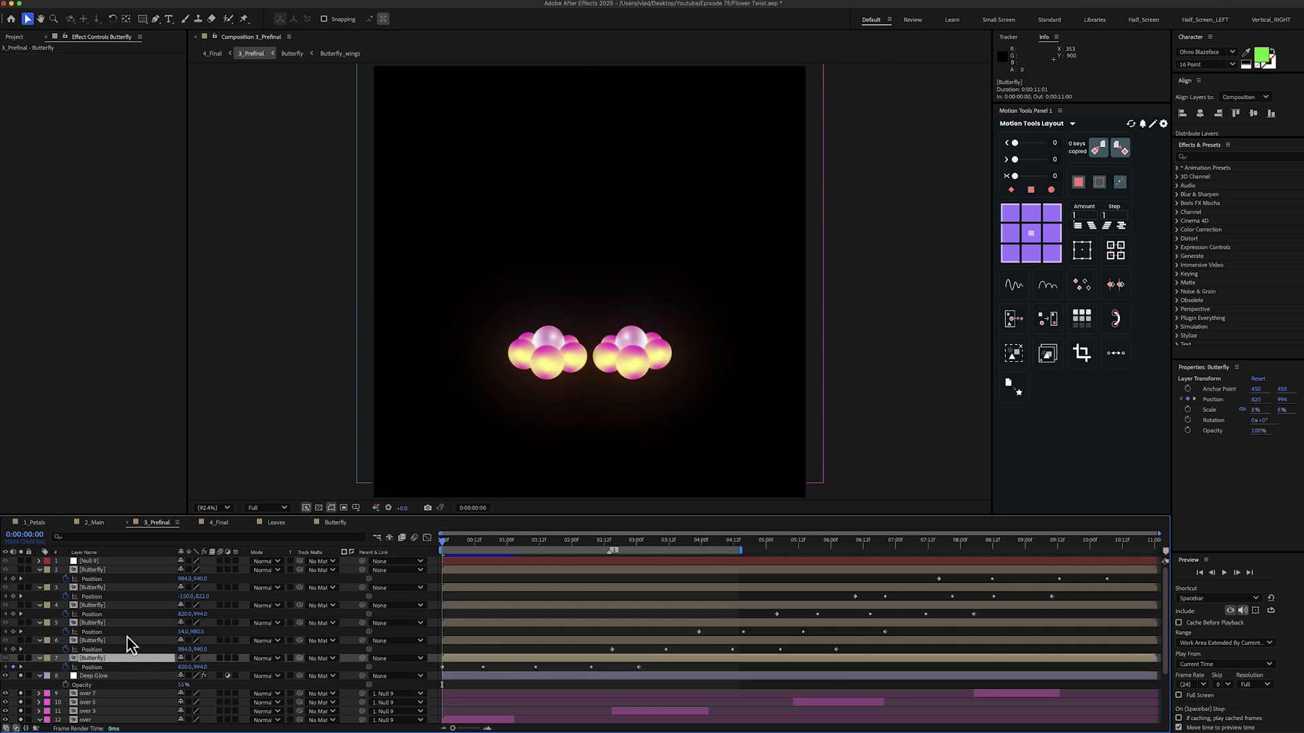
click(112, 577)
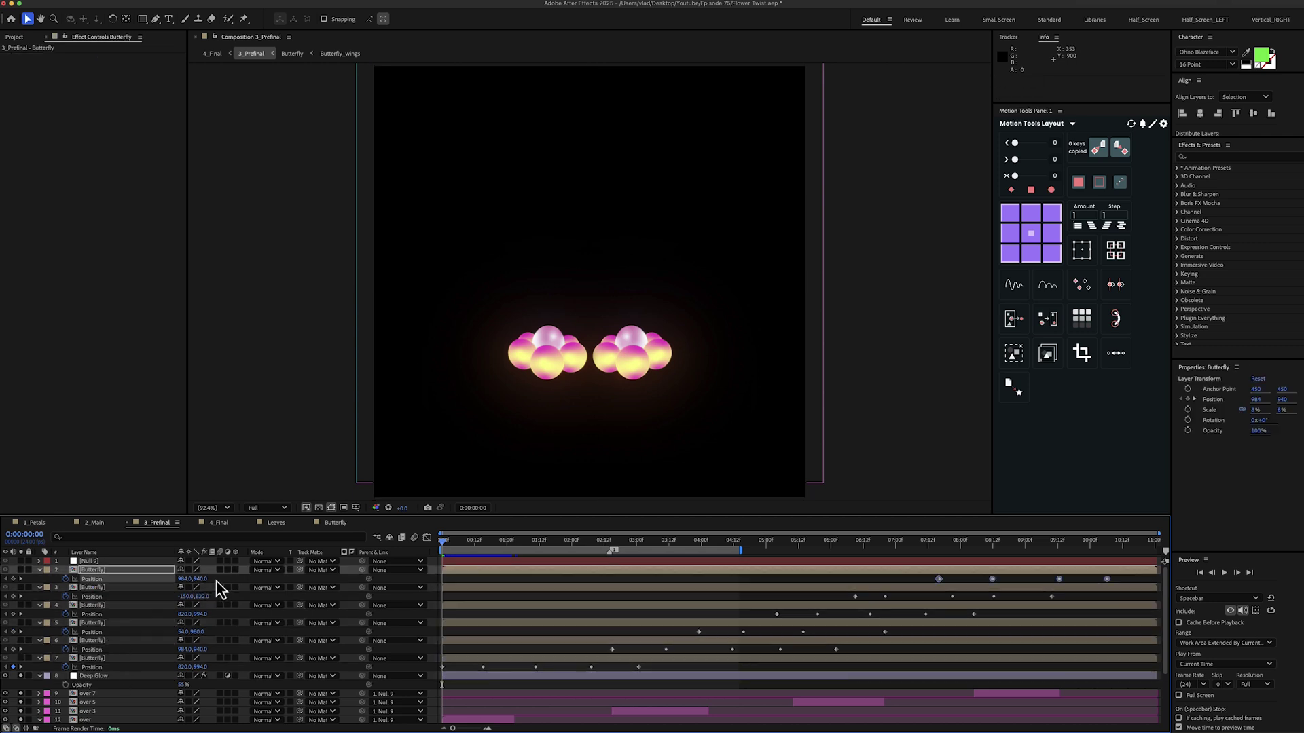
double_click(125, 575)
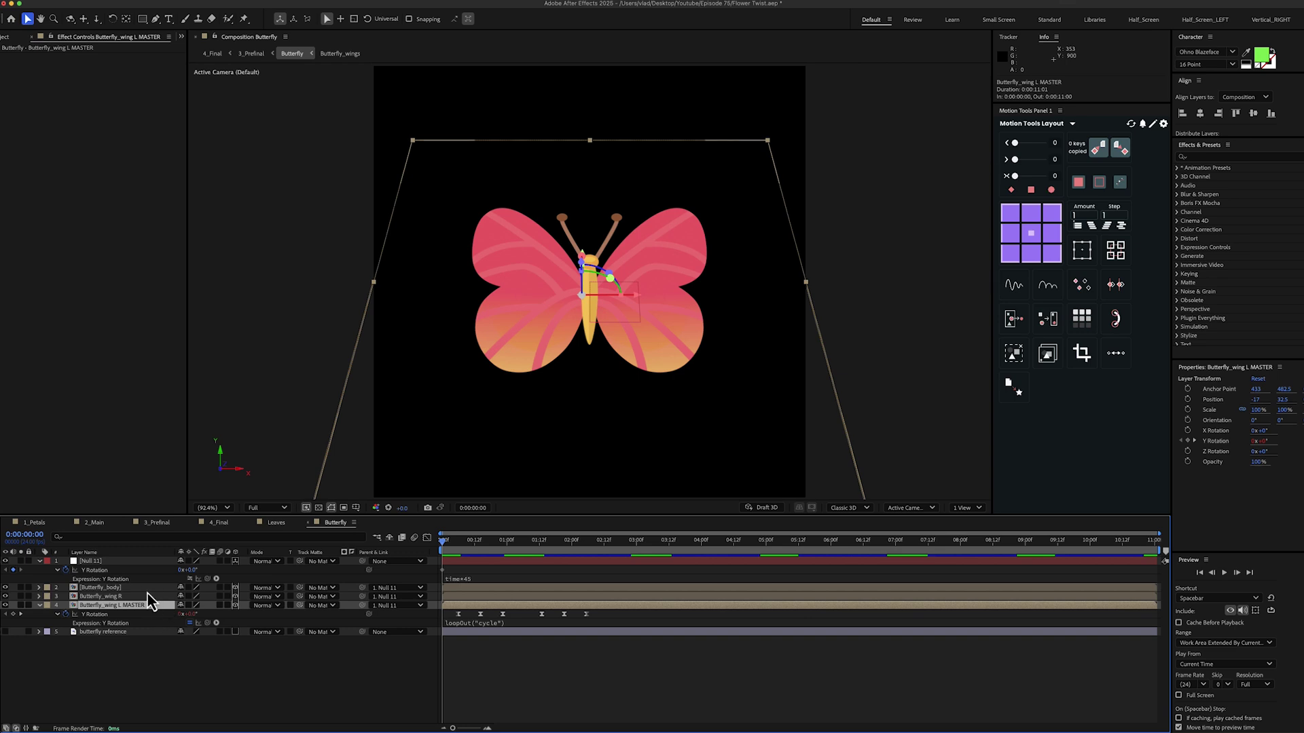
key(ctrl+shift+Up)
key(ctrl+Up)
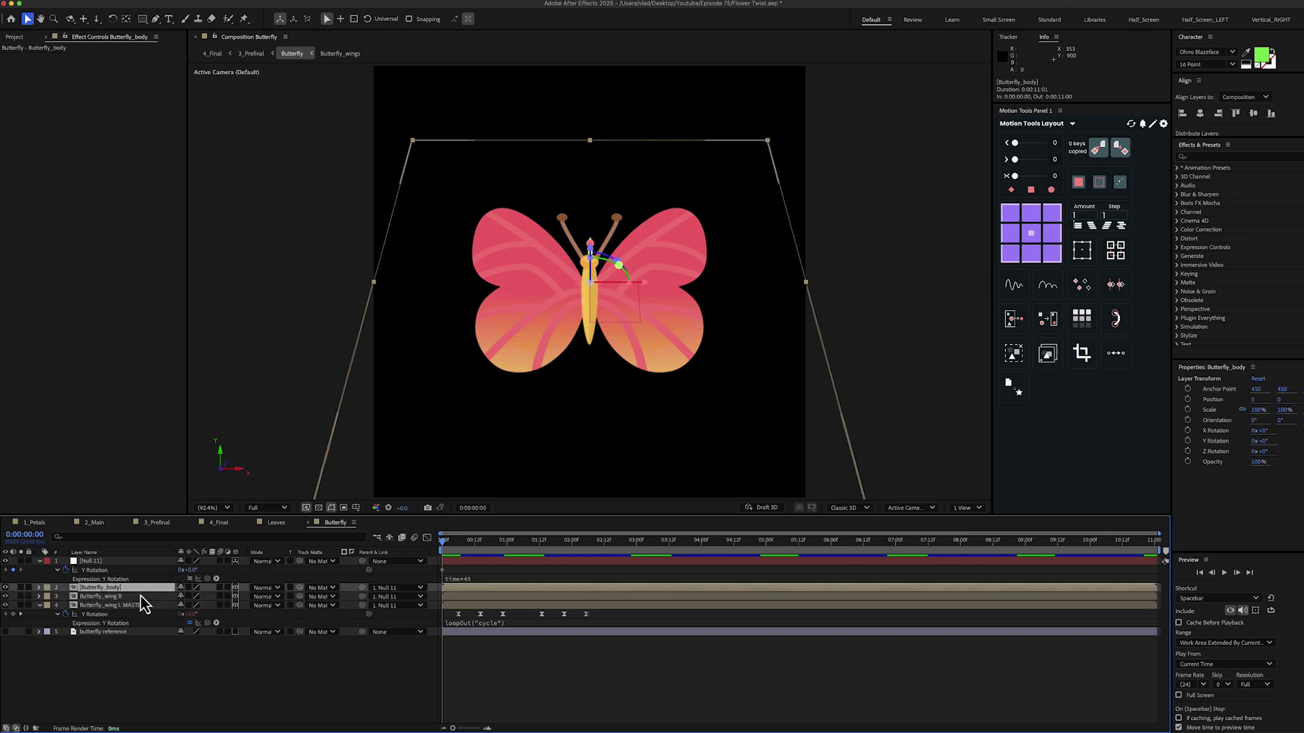
shift+click(163, 603)
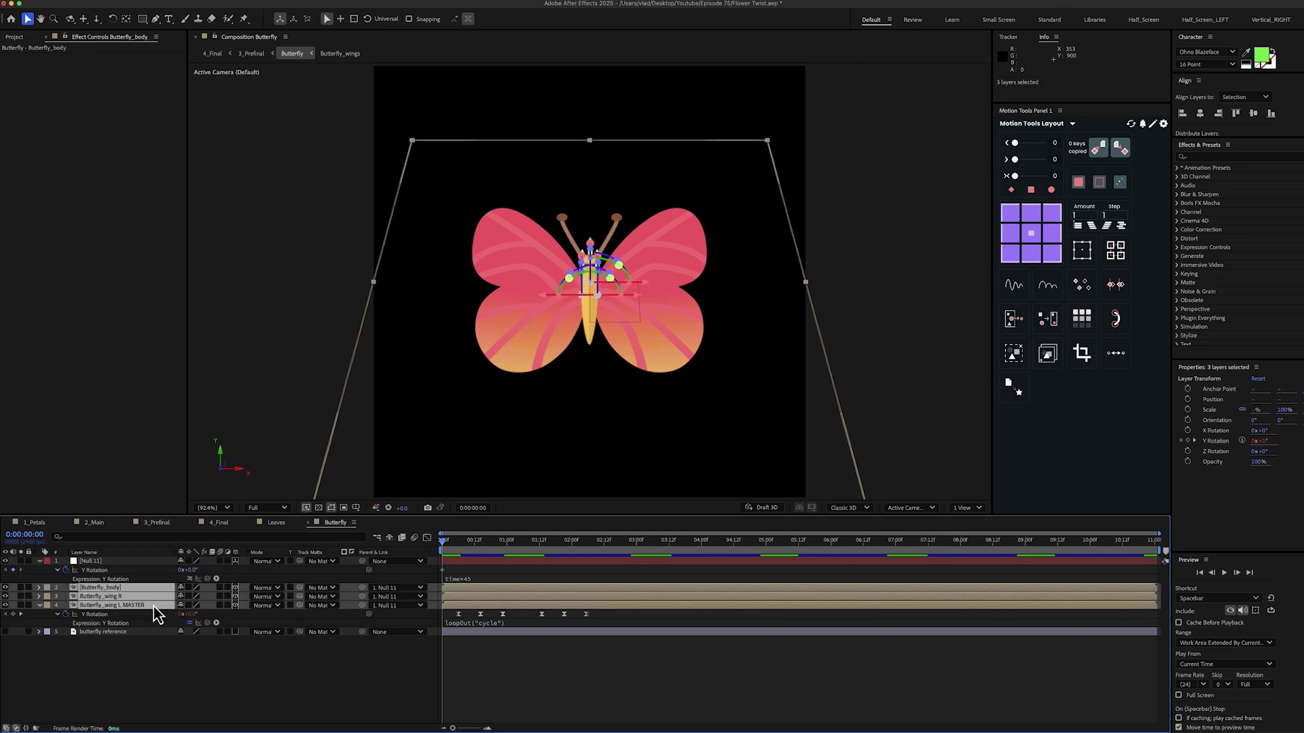
click(136, 614)
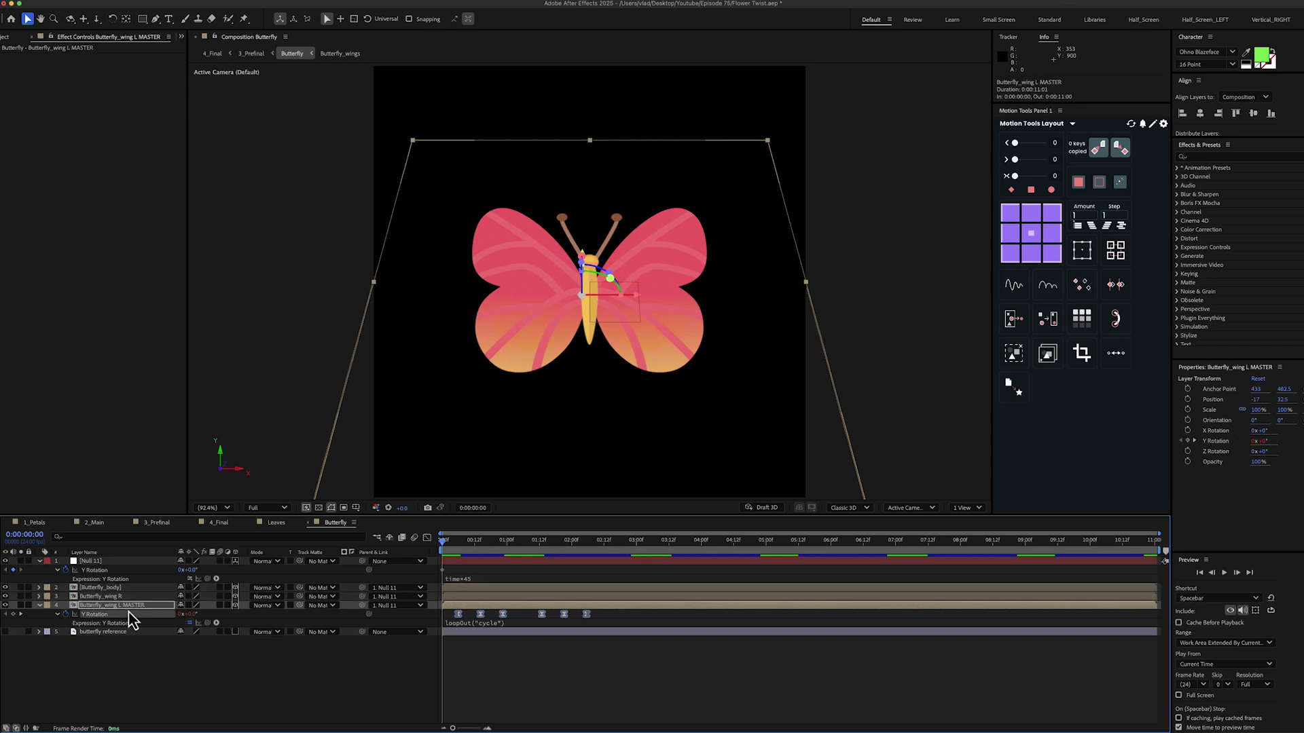
mouse_move(448, 551)
mouse_down()
mouse_move(864, 555)
mouse_move(443, 555)
mouse_up()
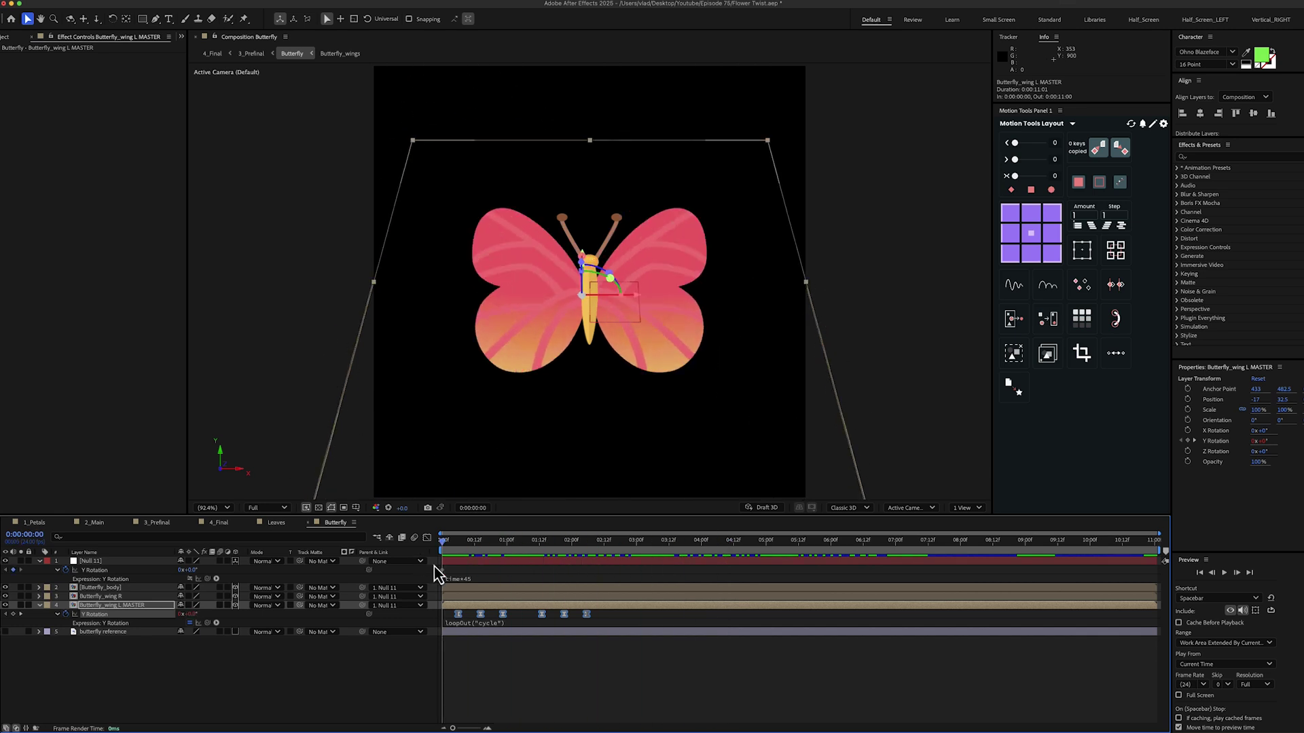
click(145, 588)
shift+click(153, 605)
click(120, 561)
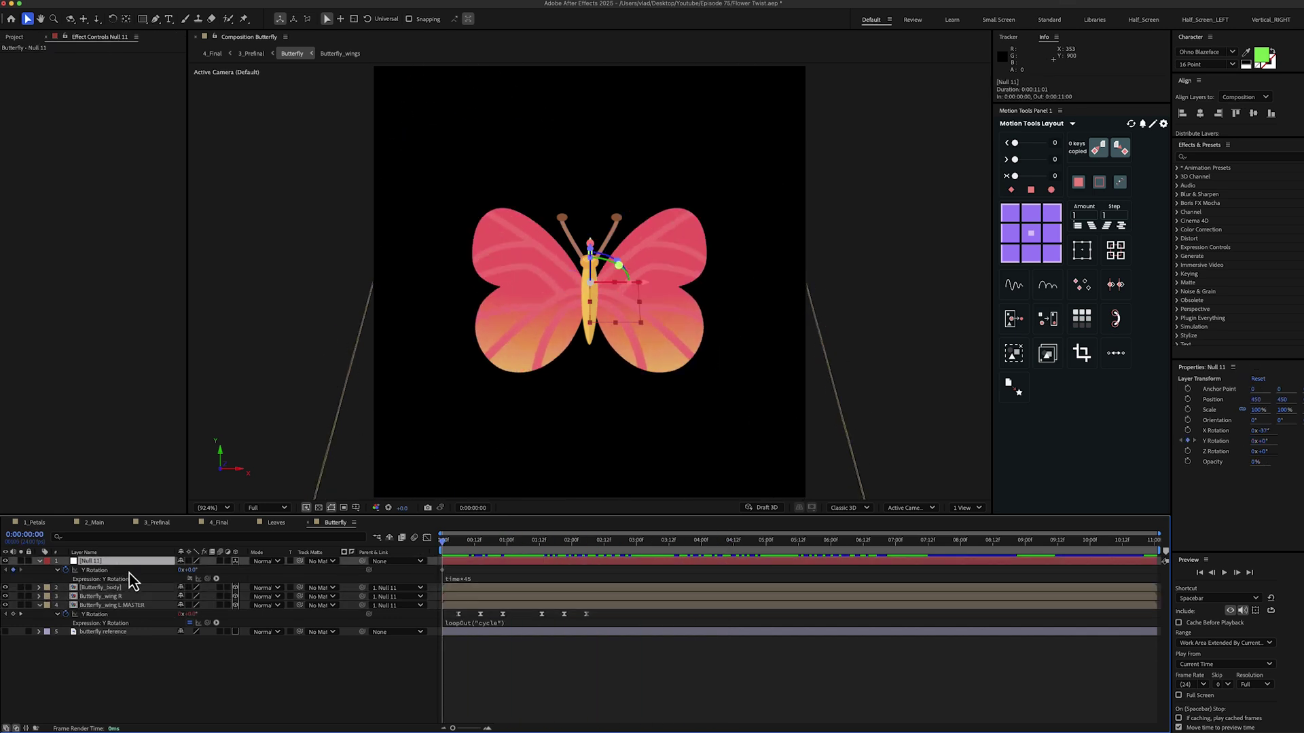
click(115, 572)
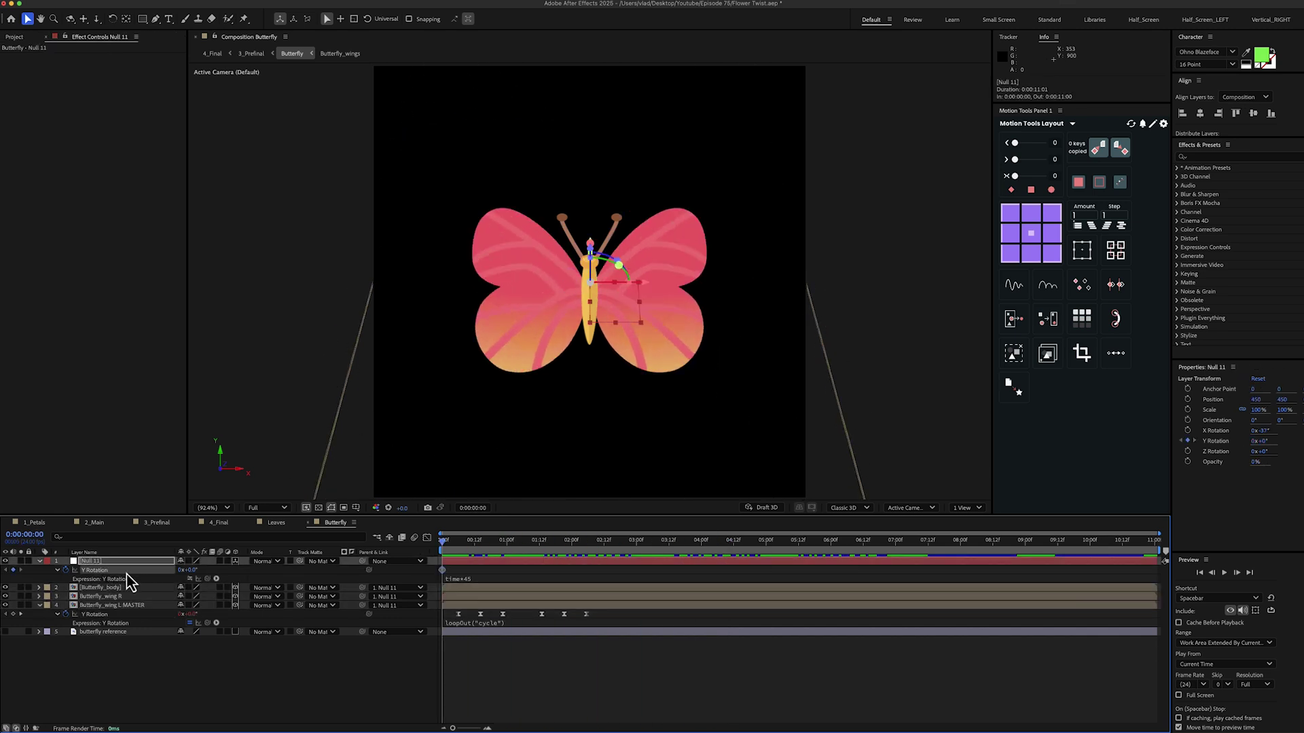
click(504, 580)
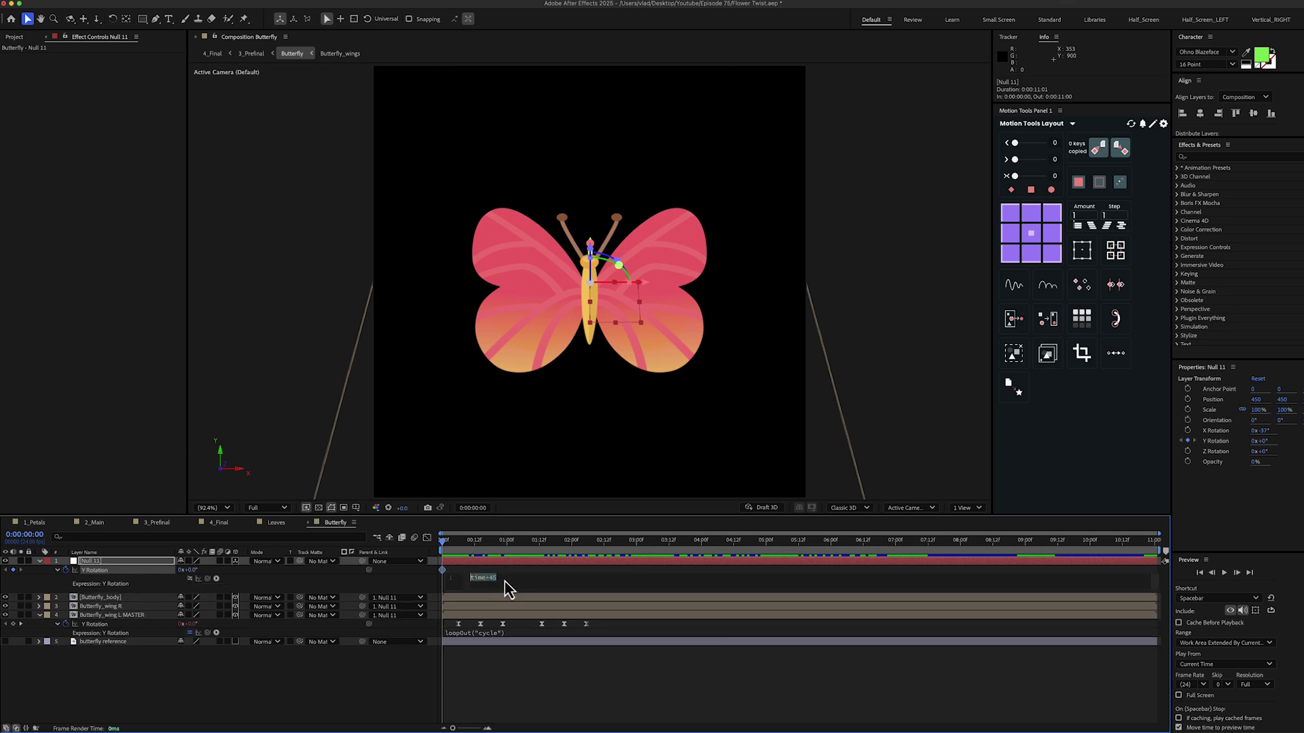
drag(446, 552, 417, 549)
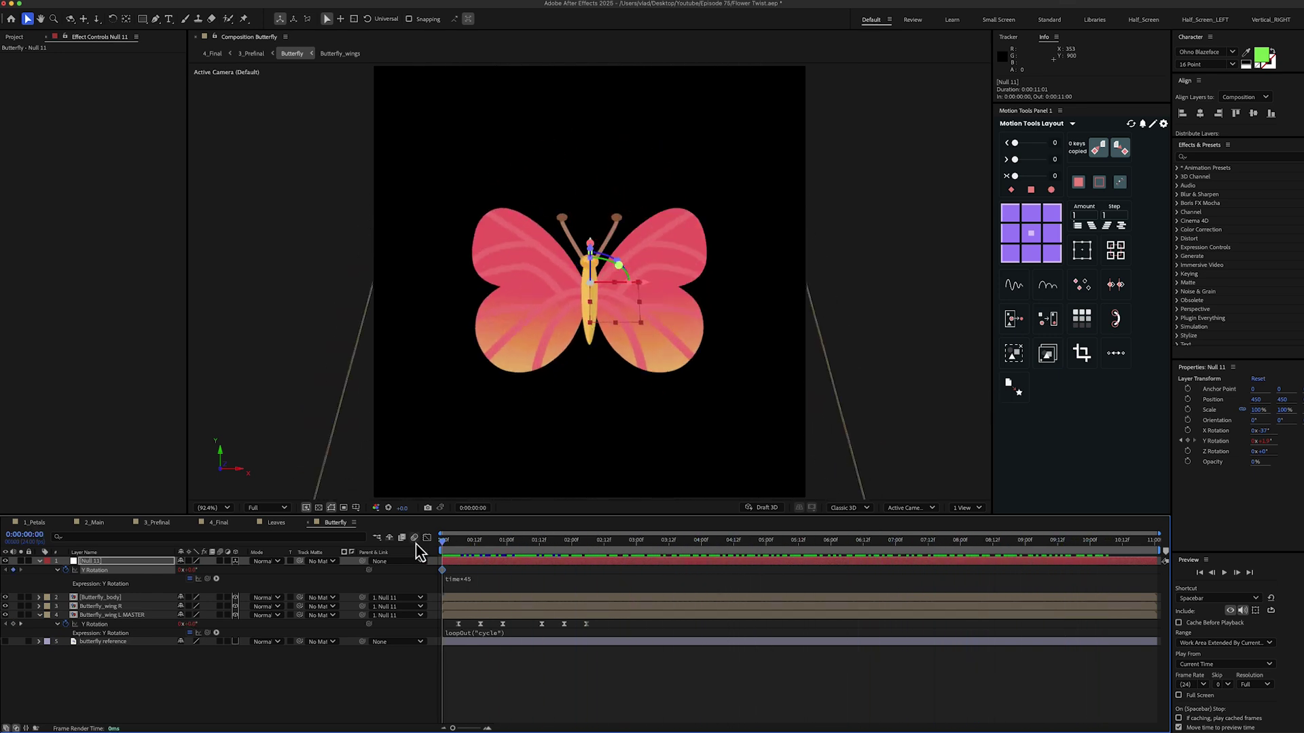
In 3_Prefinal, select all six Butterfly layers to show their paths, deselect, and scrub to about 2 seconds.
click(158, 523)
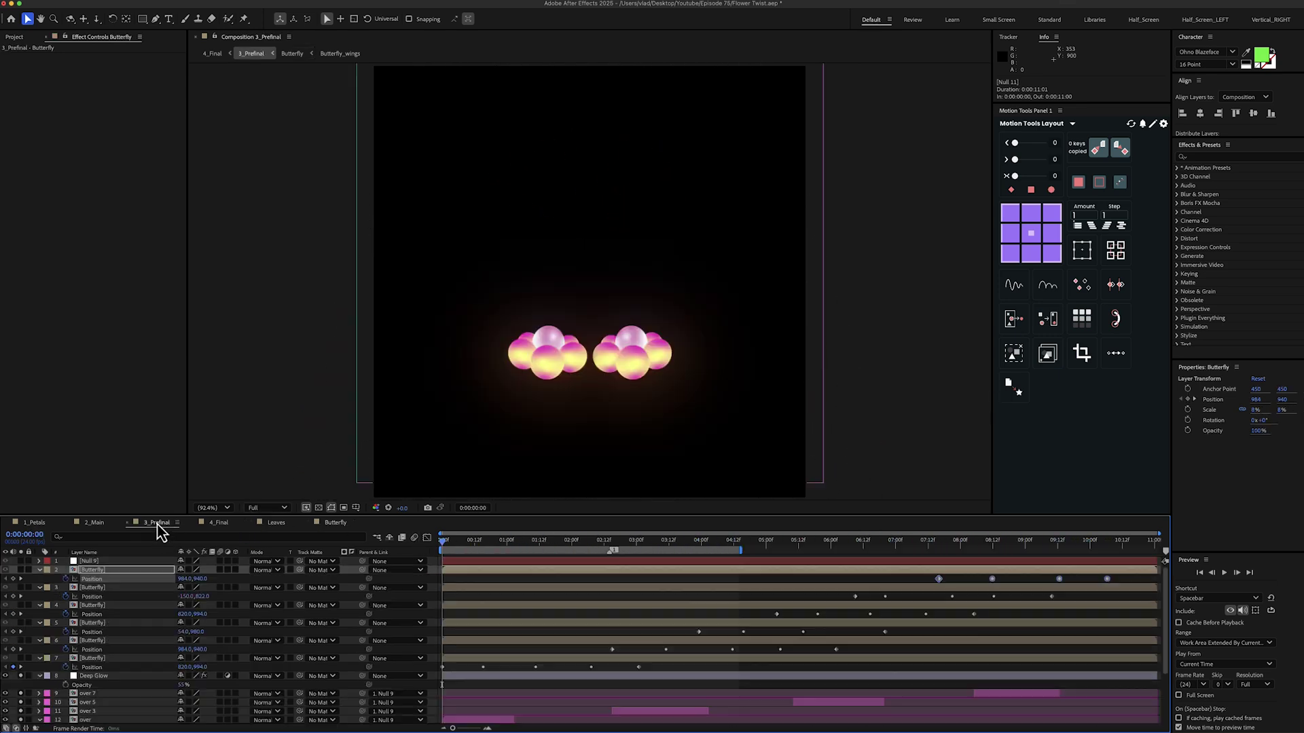
click(120, 572)
shift+click(102, 659)
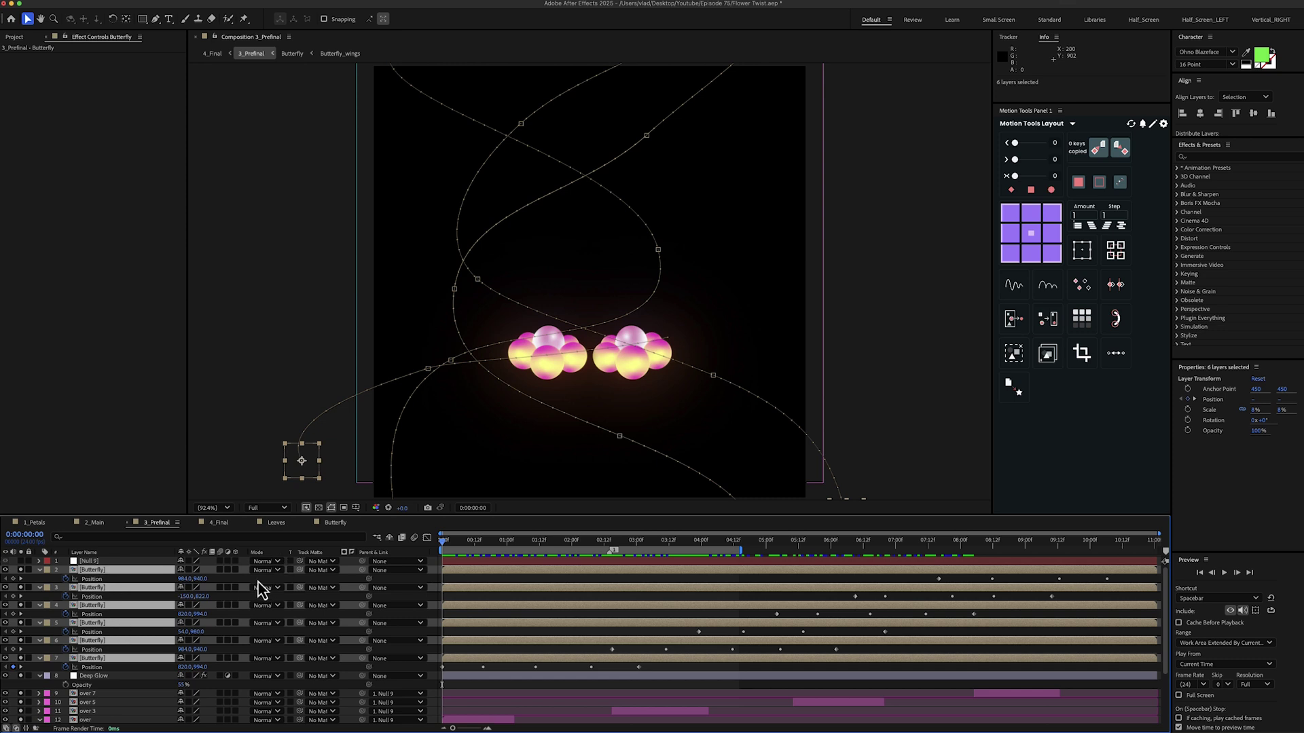
key(F2)
drag(470, 541, 424, 563)
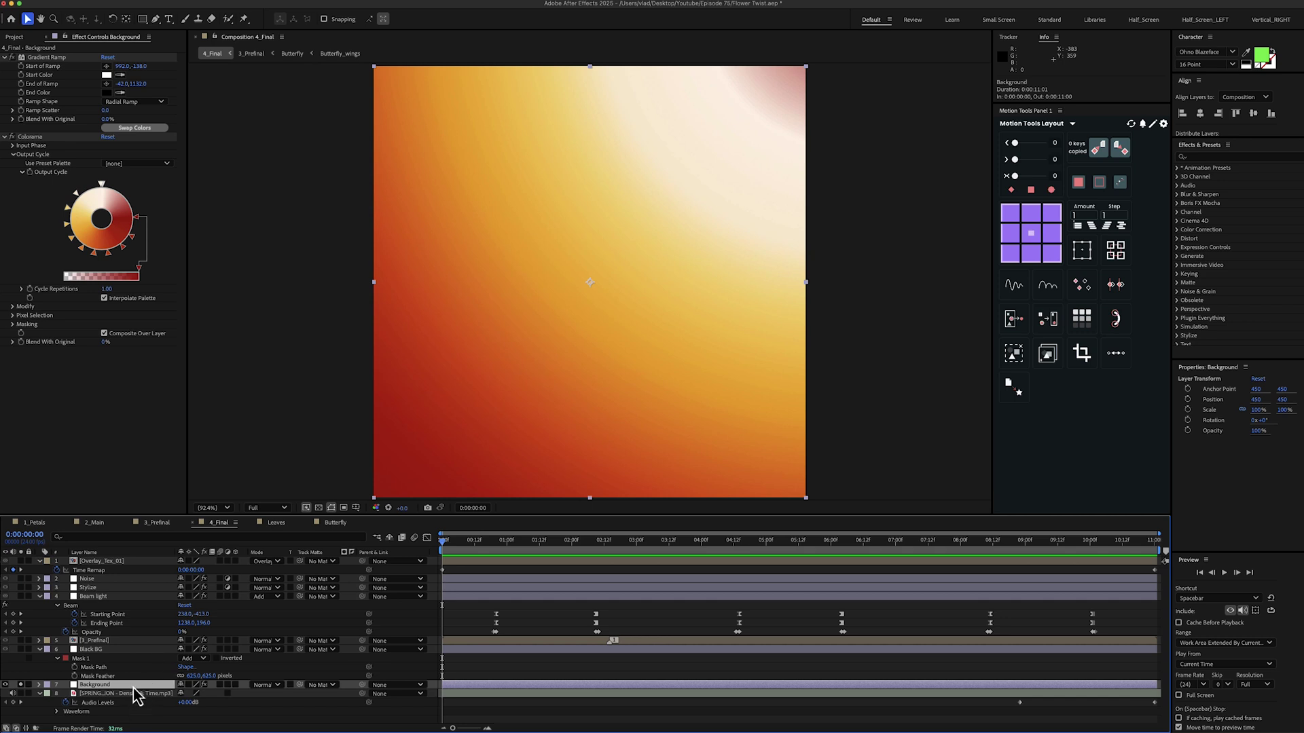
Check Background's Gradient Ramp and Colorama, then solo the Black BG and 3_Prefinal layers.
click(59, 57)
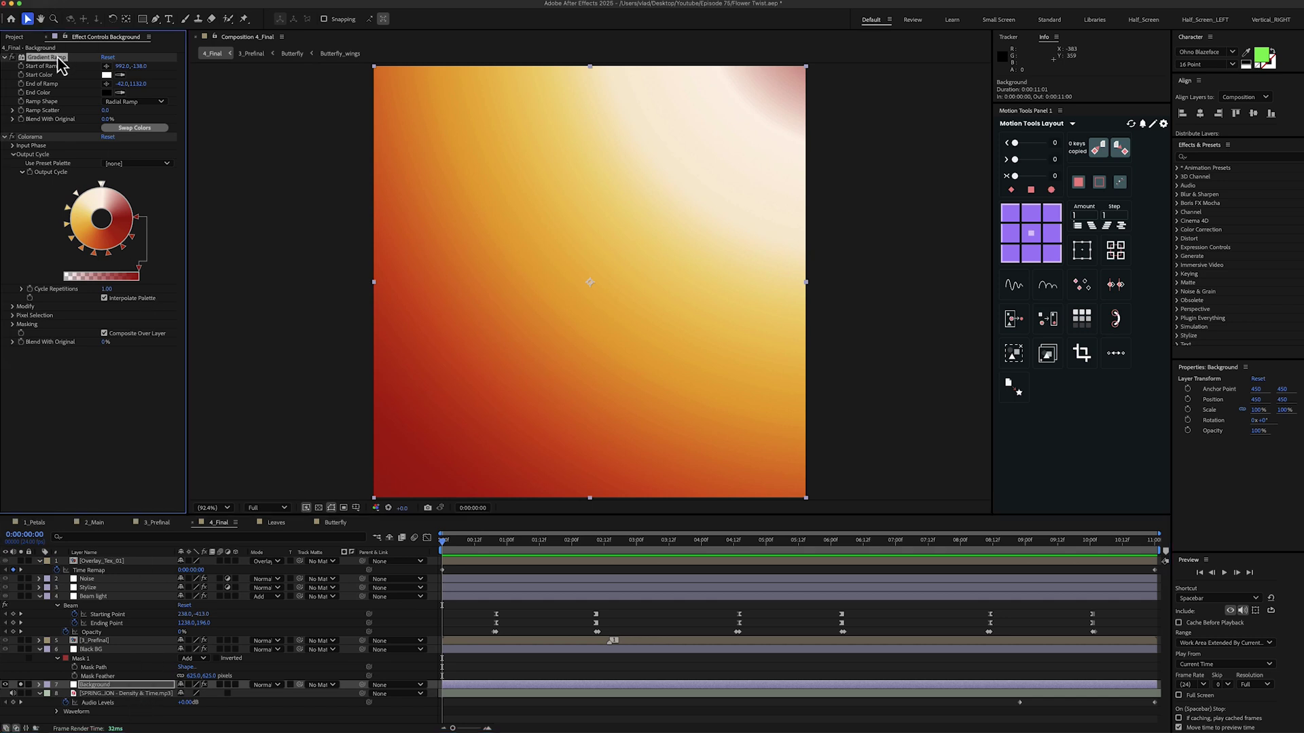
click(38, 139)
click(119, 651)
click(21, 650)
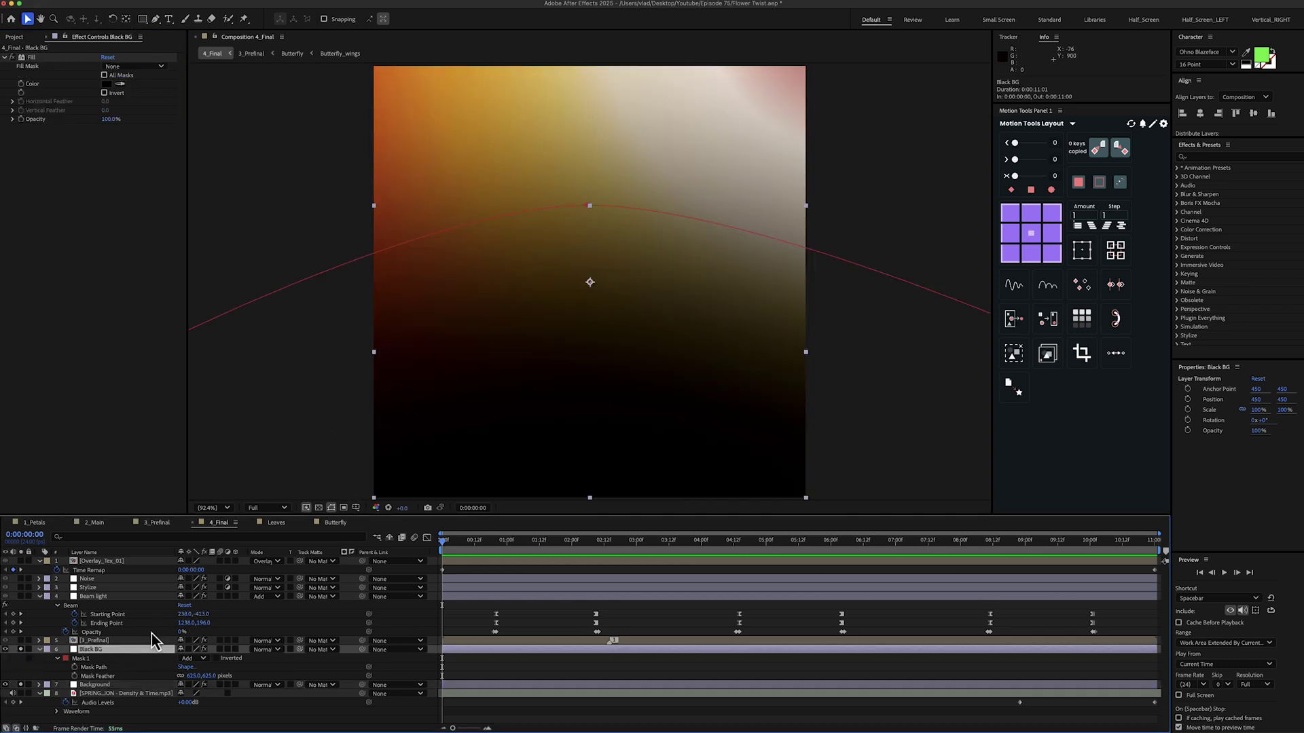
click(112, 676)
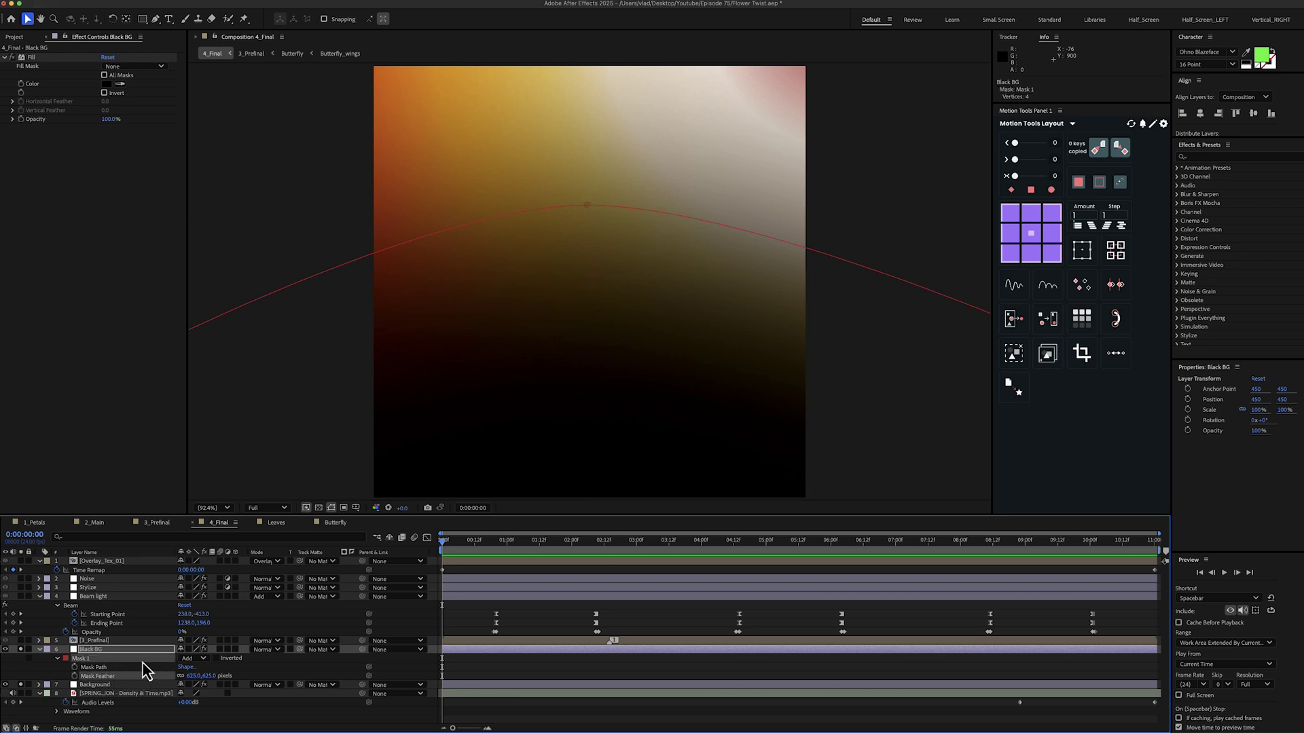
click(126, 641)
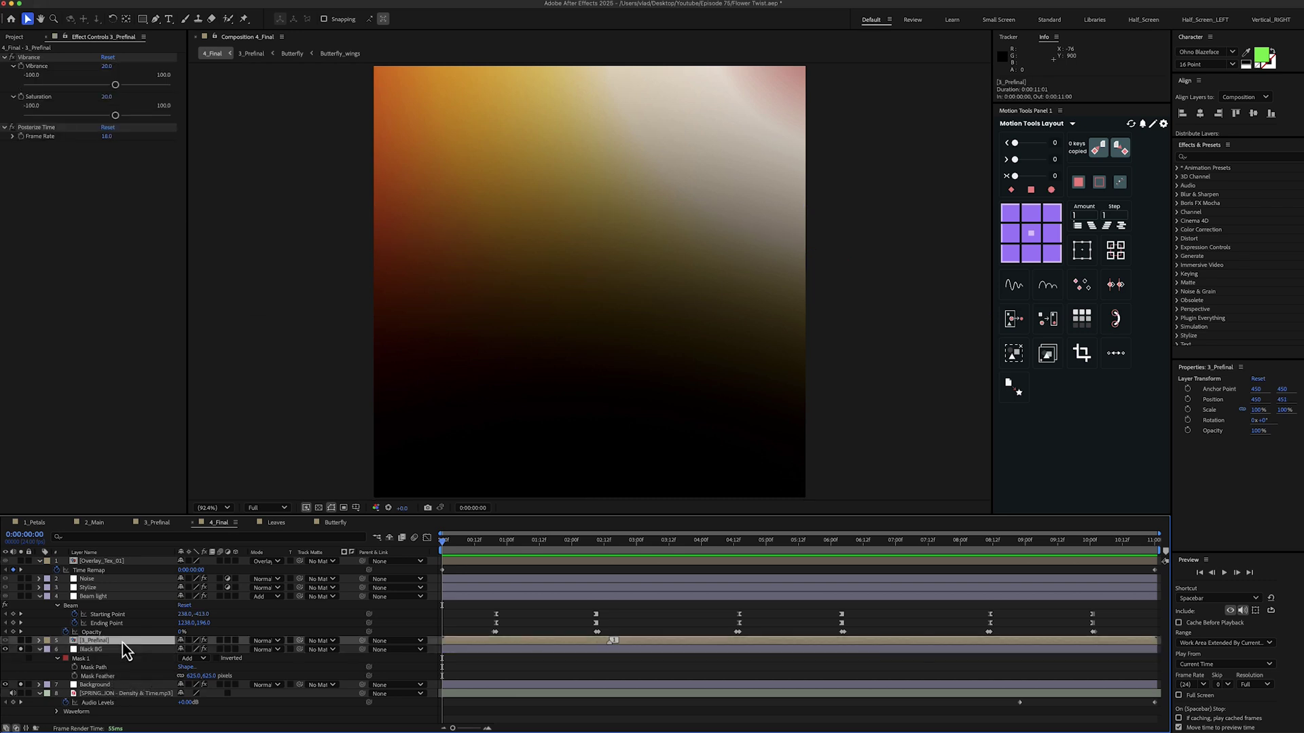
click(21, 641)
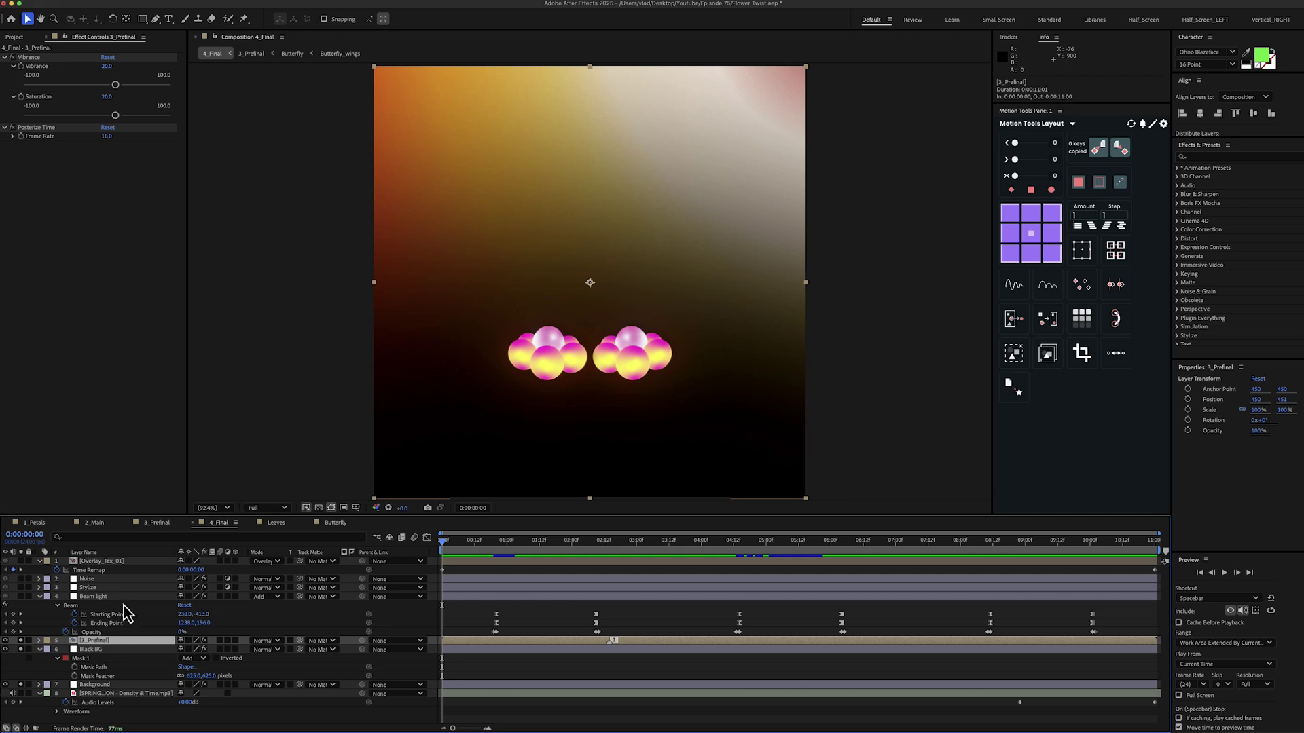
Solo Beam light and check its Beam effect, Starting Point and Opacity keyframes around 1:18.
click(105, 597)
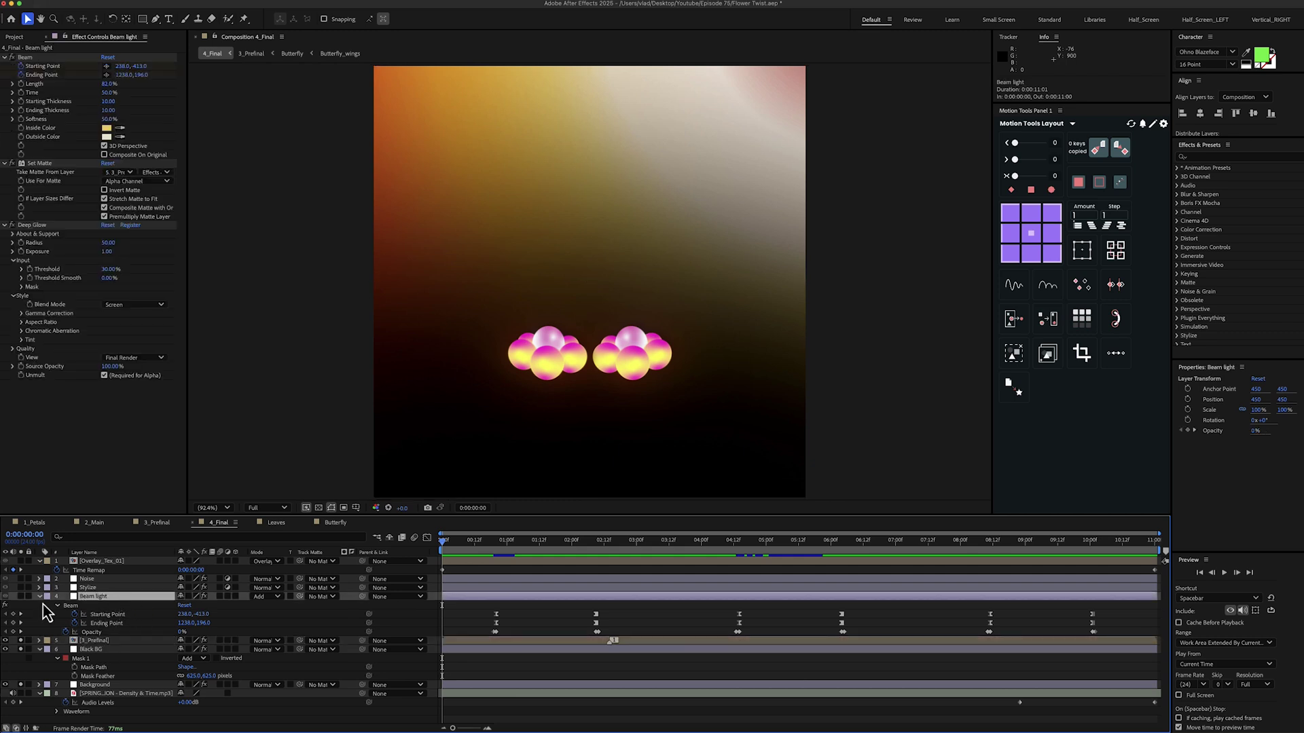
click(21, 596)
click(33, 60)
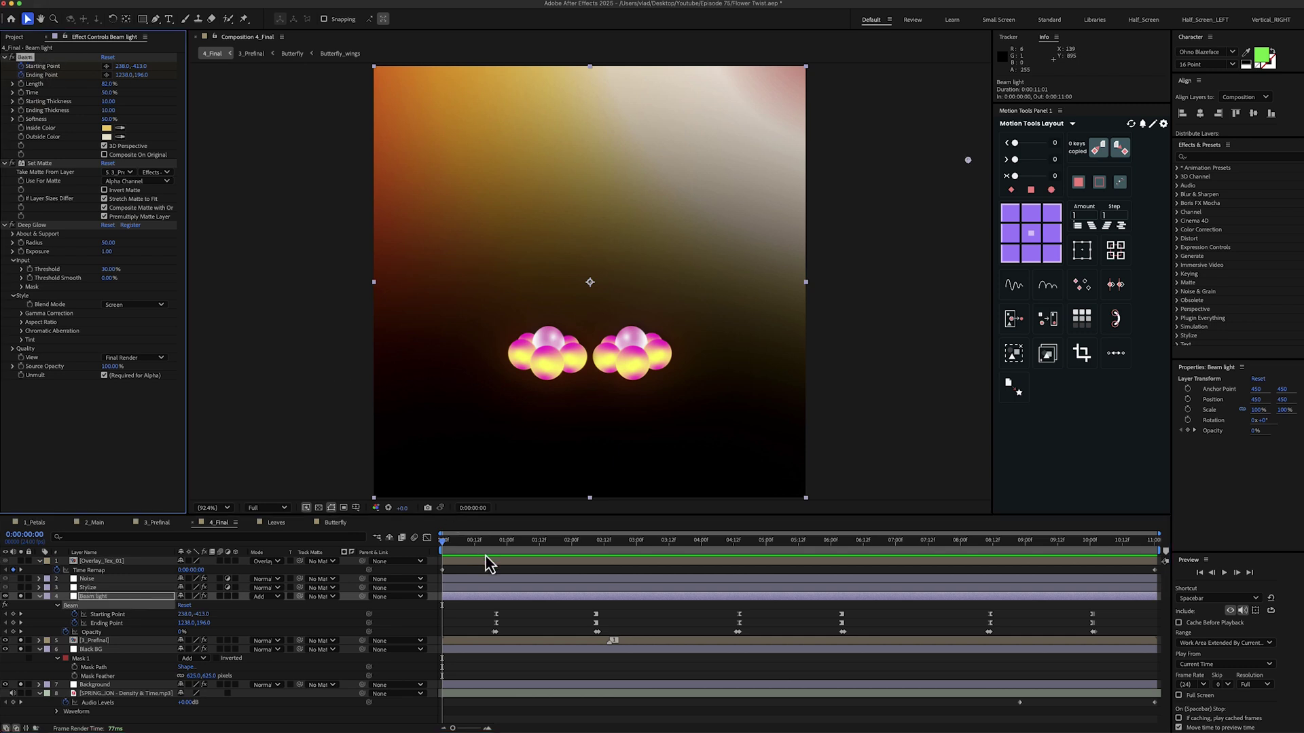
drag(496, 541, 559, 553)
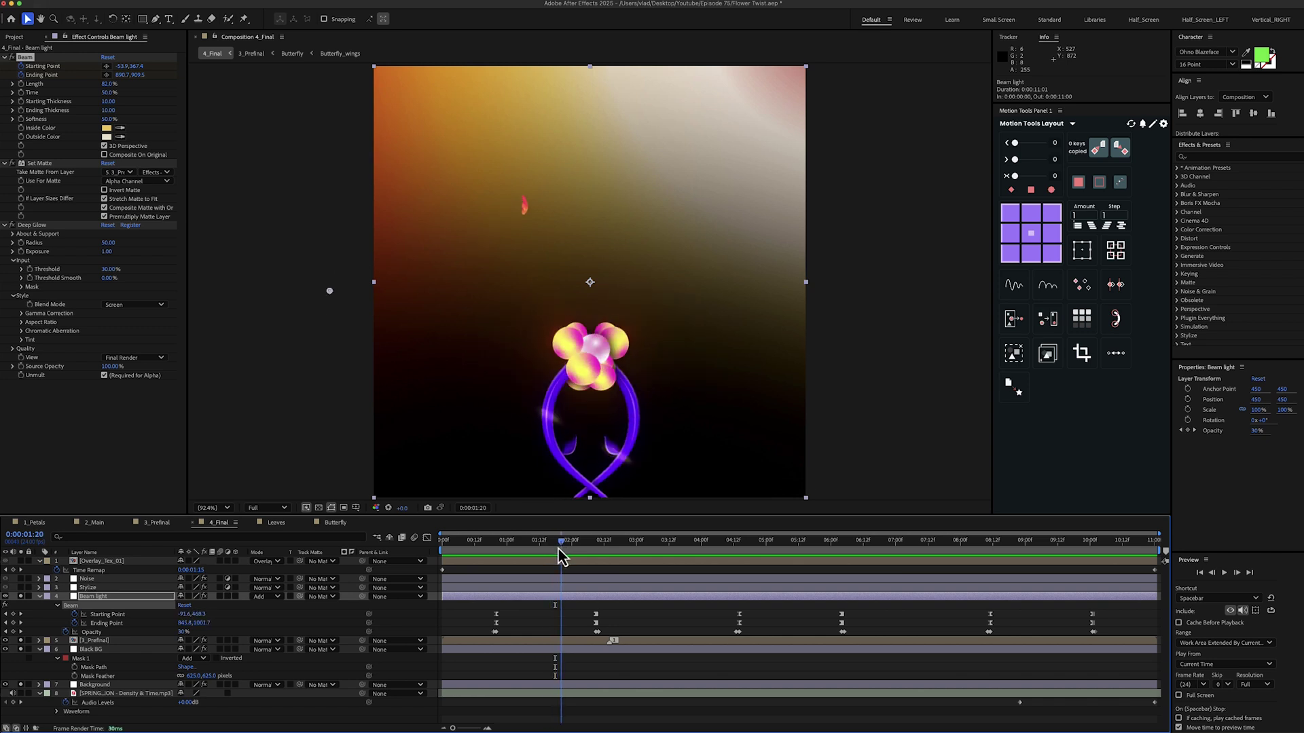
click(115, 615)
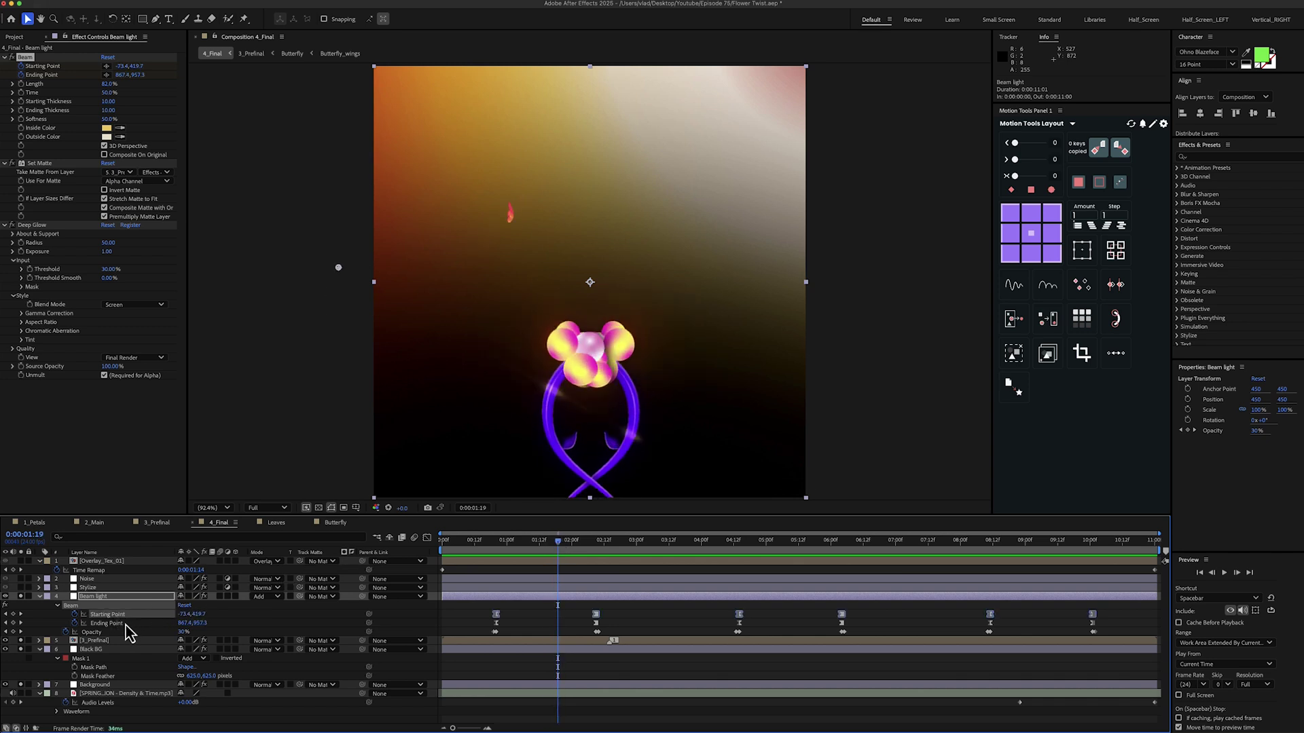
click(121, 632)
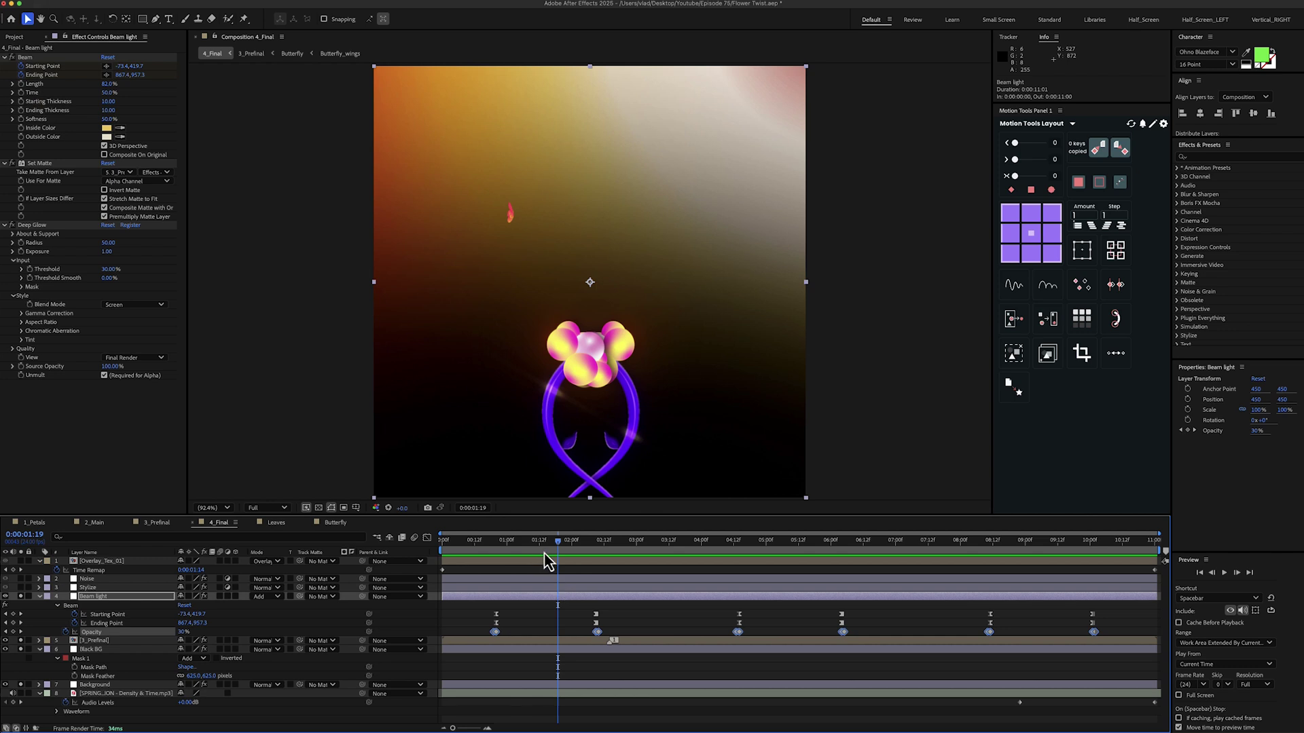
drag(548, 545, 552, 547)
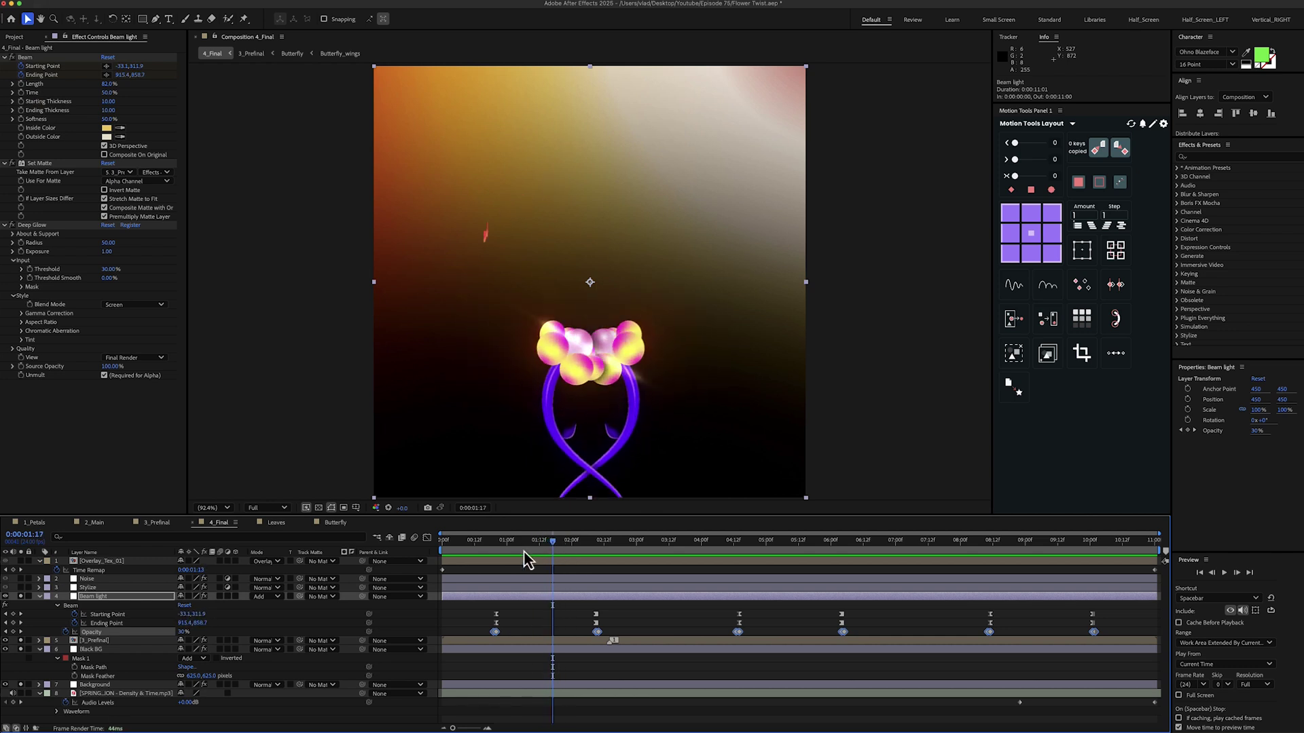
Check Stylize's Gaussian Blur, fit the view, then inspect Noise's Noise HLS and the Overlay_Tex_01 layer.
click(101, 588)
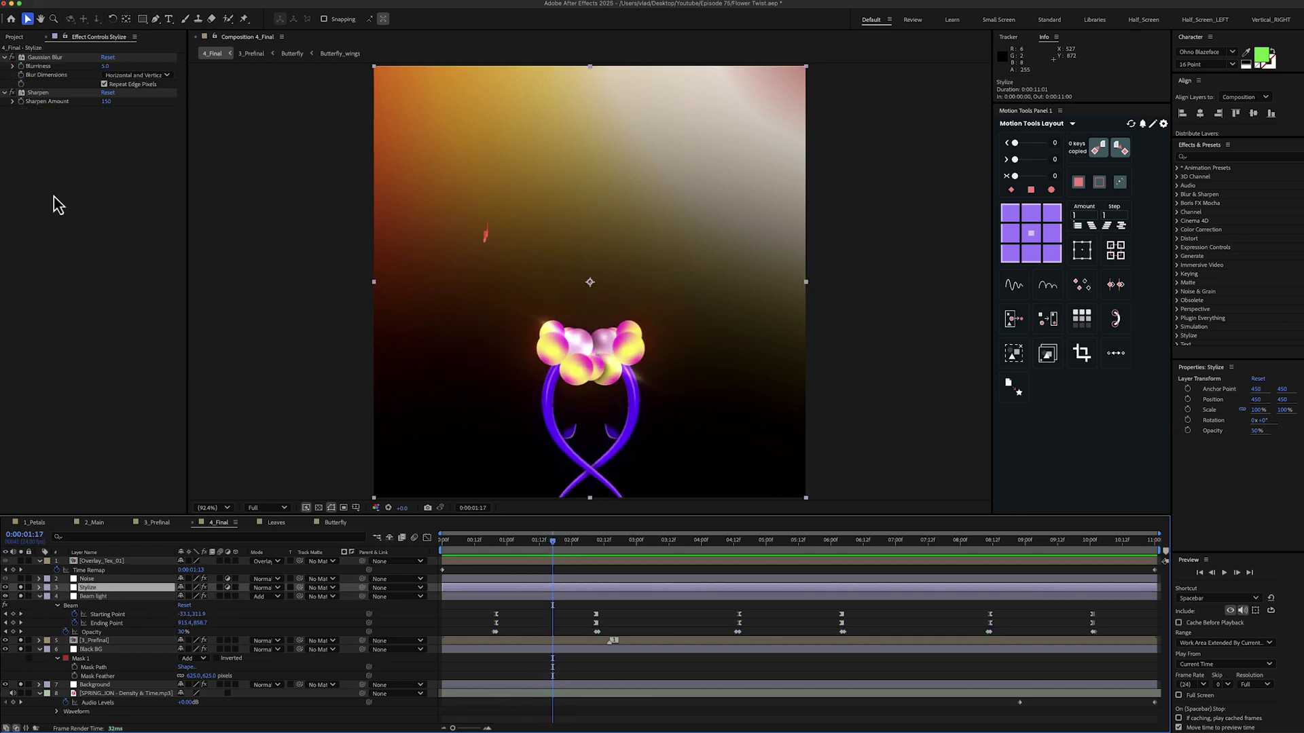
click(45, 59)
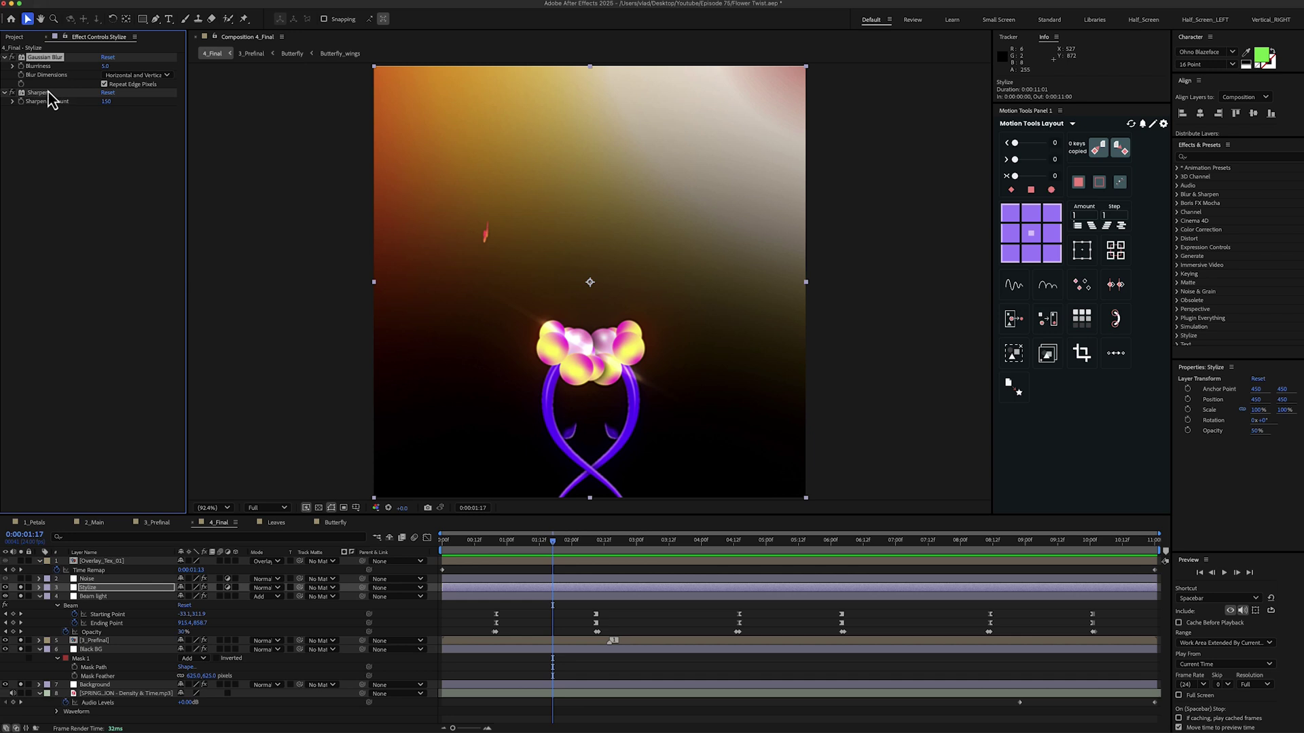
scroll(616, 404, up, 3)
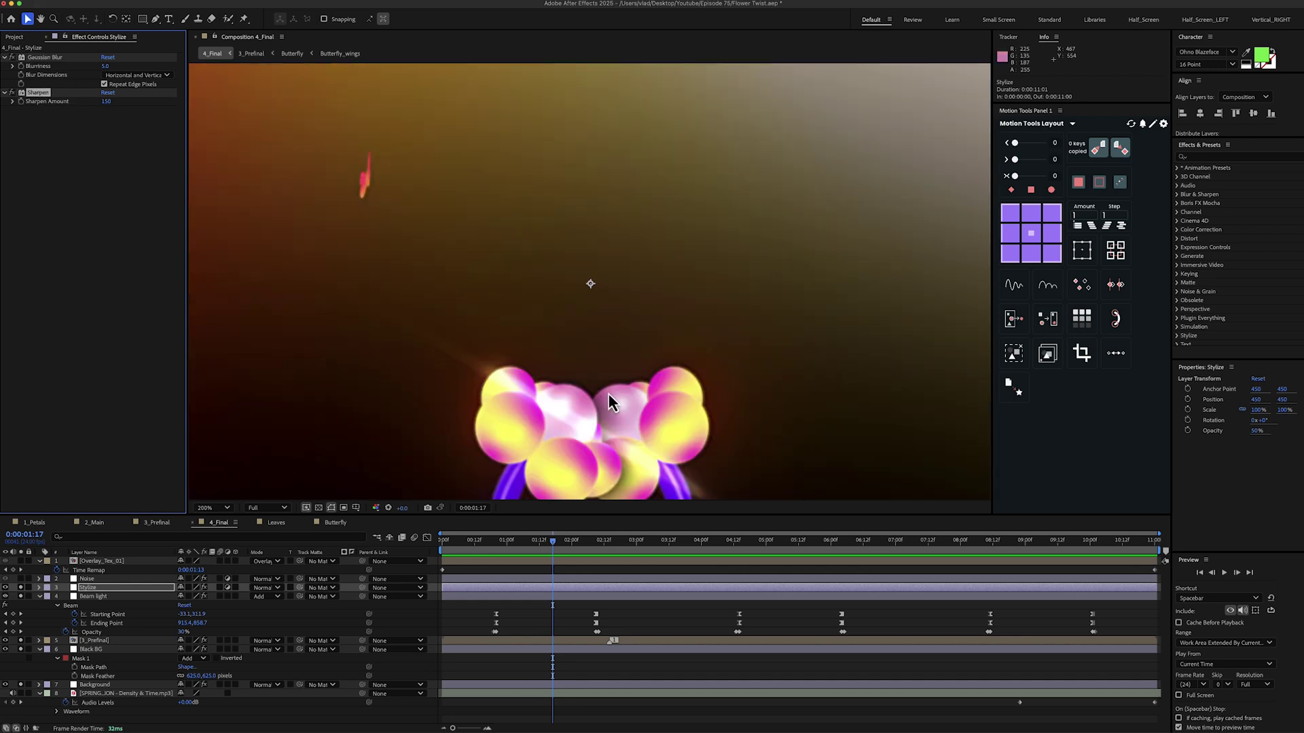
scroll(616, 323, down, 3)
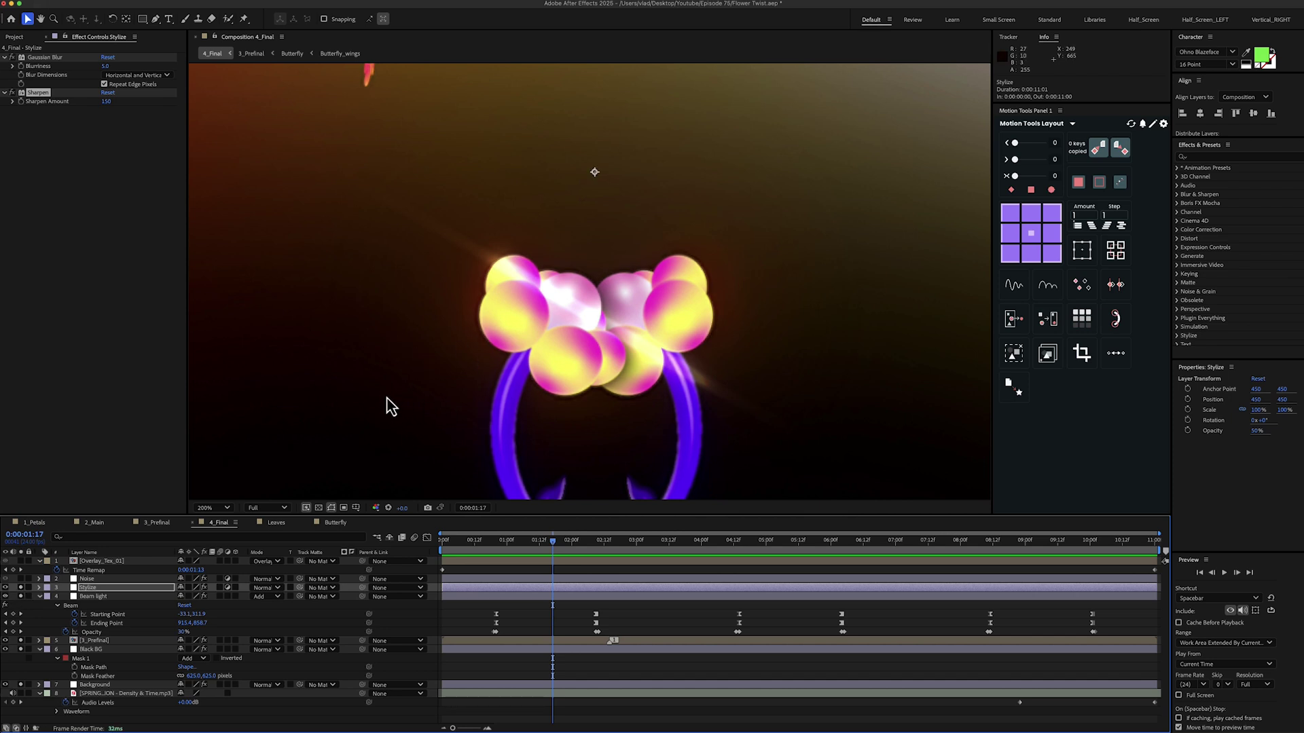
key(shift+slash)
click(116, 580)
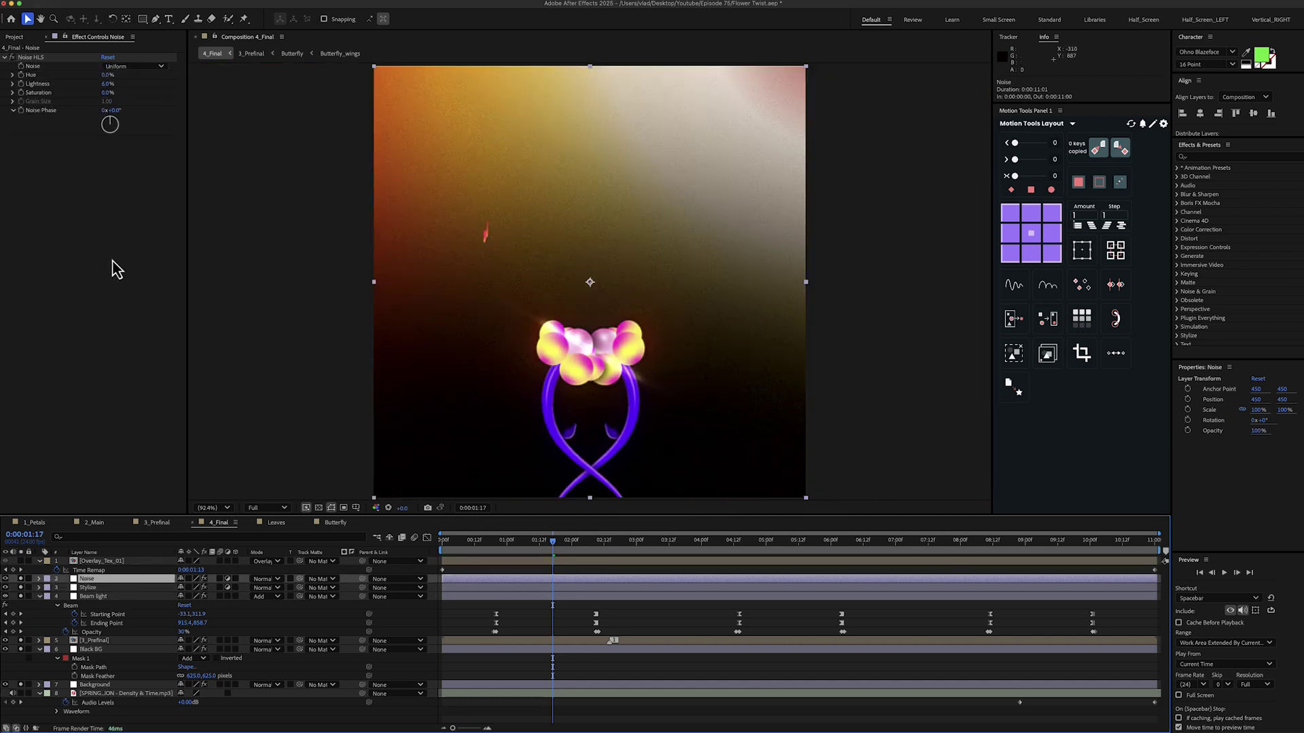
click(45, 58)
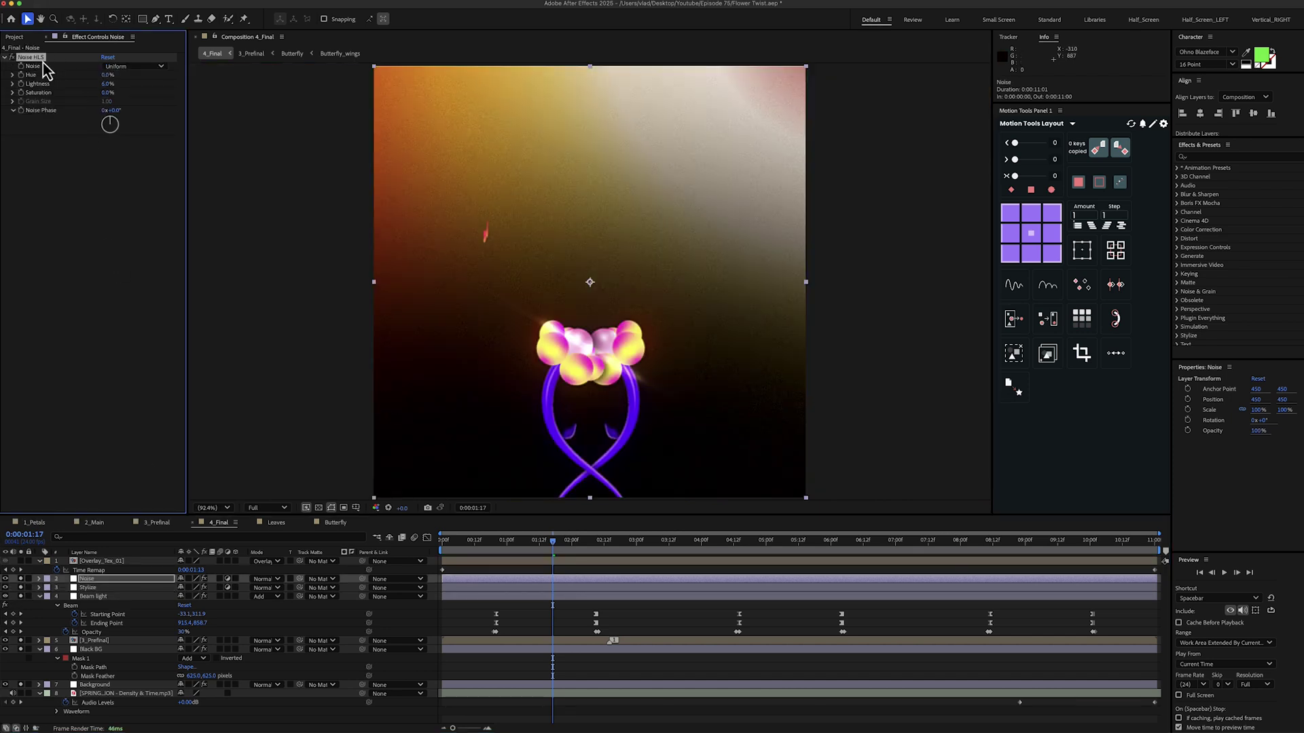
click(116, 564)
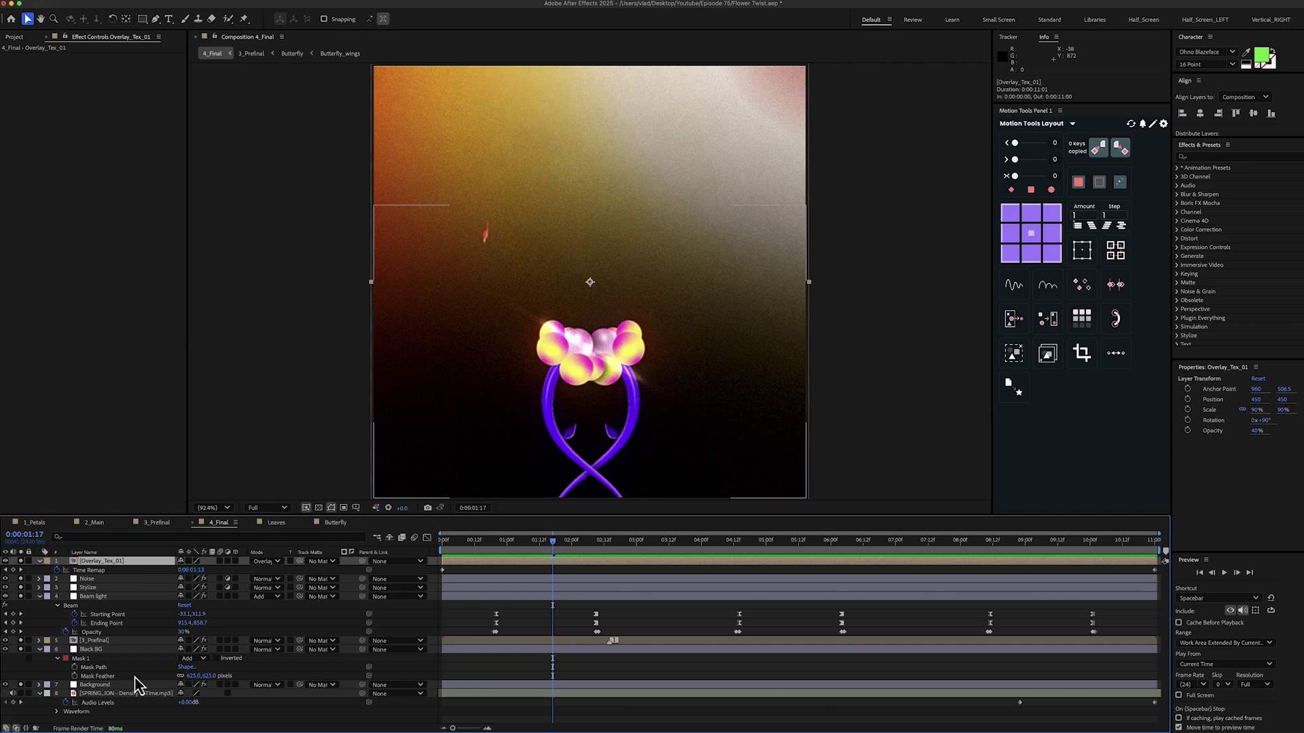
click(148, 695)
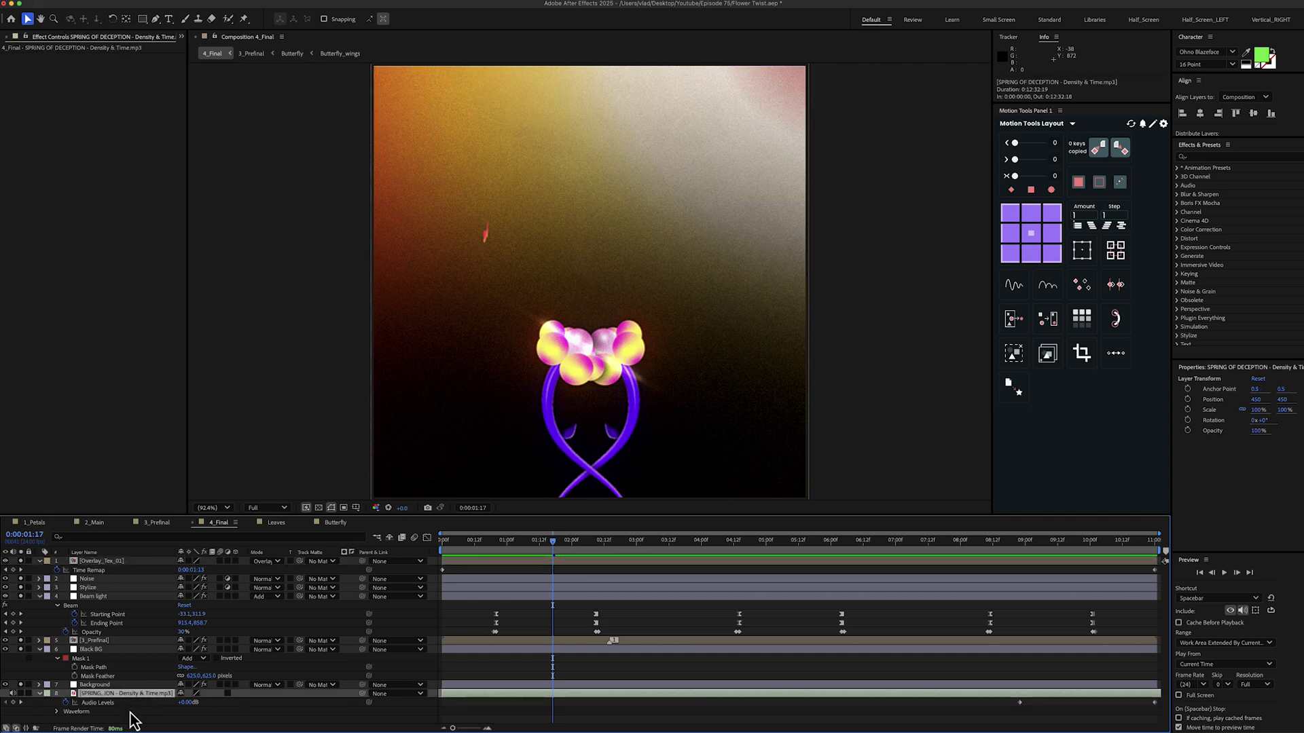